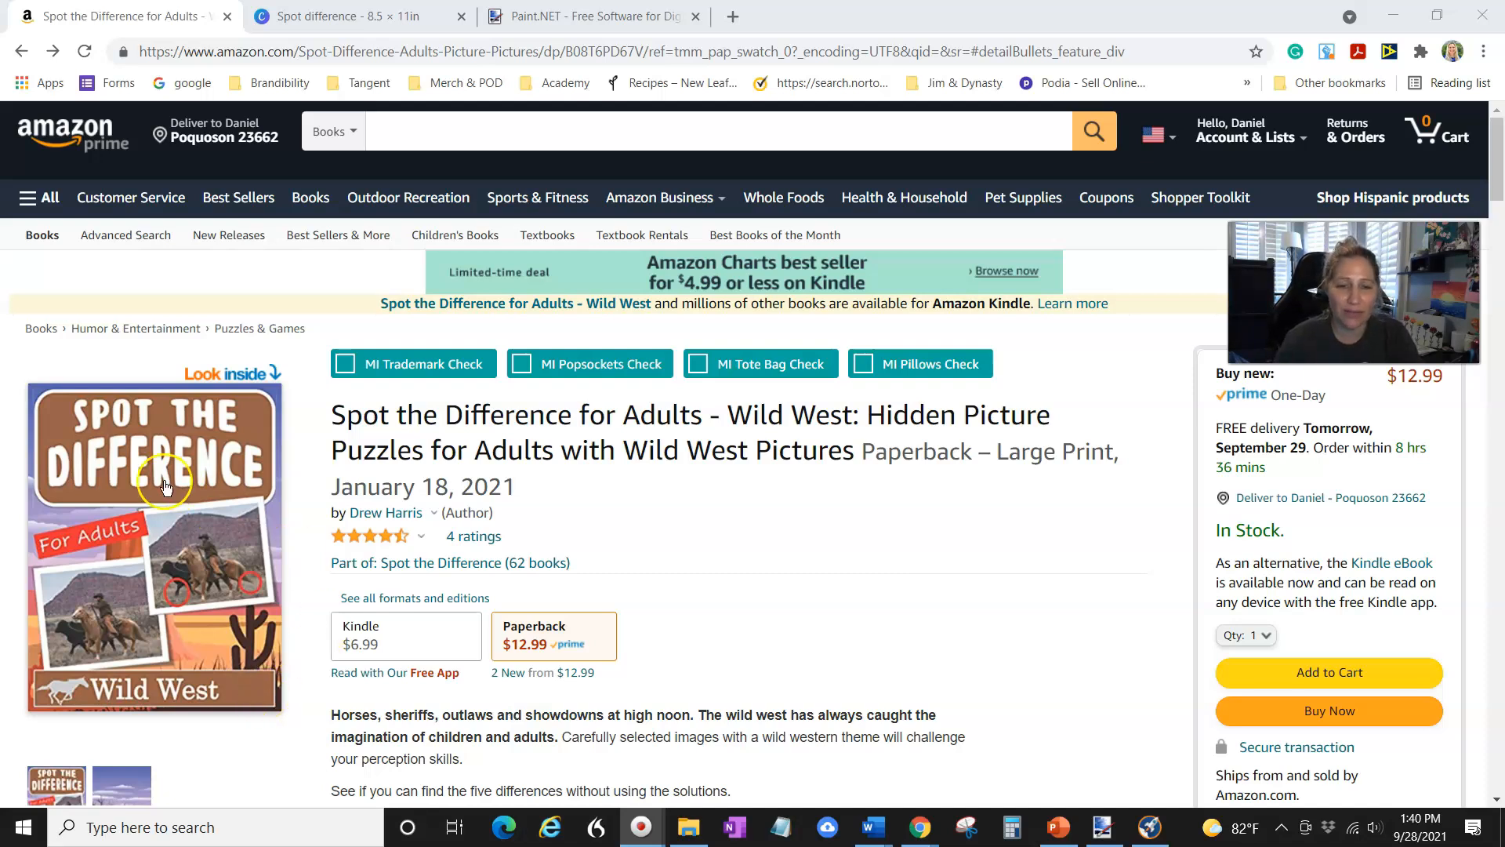
Look over the Amazon listing for the Spot the Difference for Adults - Wild West paperback
scroll(180, 493, down, 5)
scroll(179, 493, up, 2)
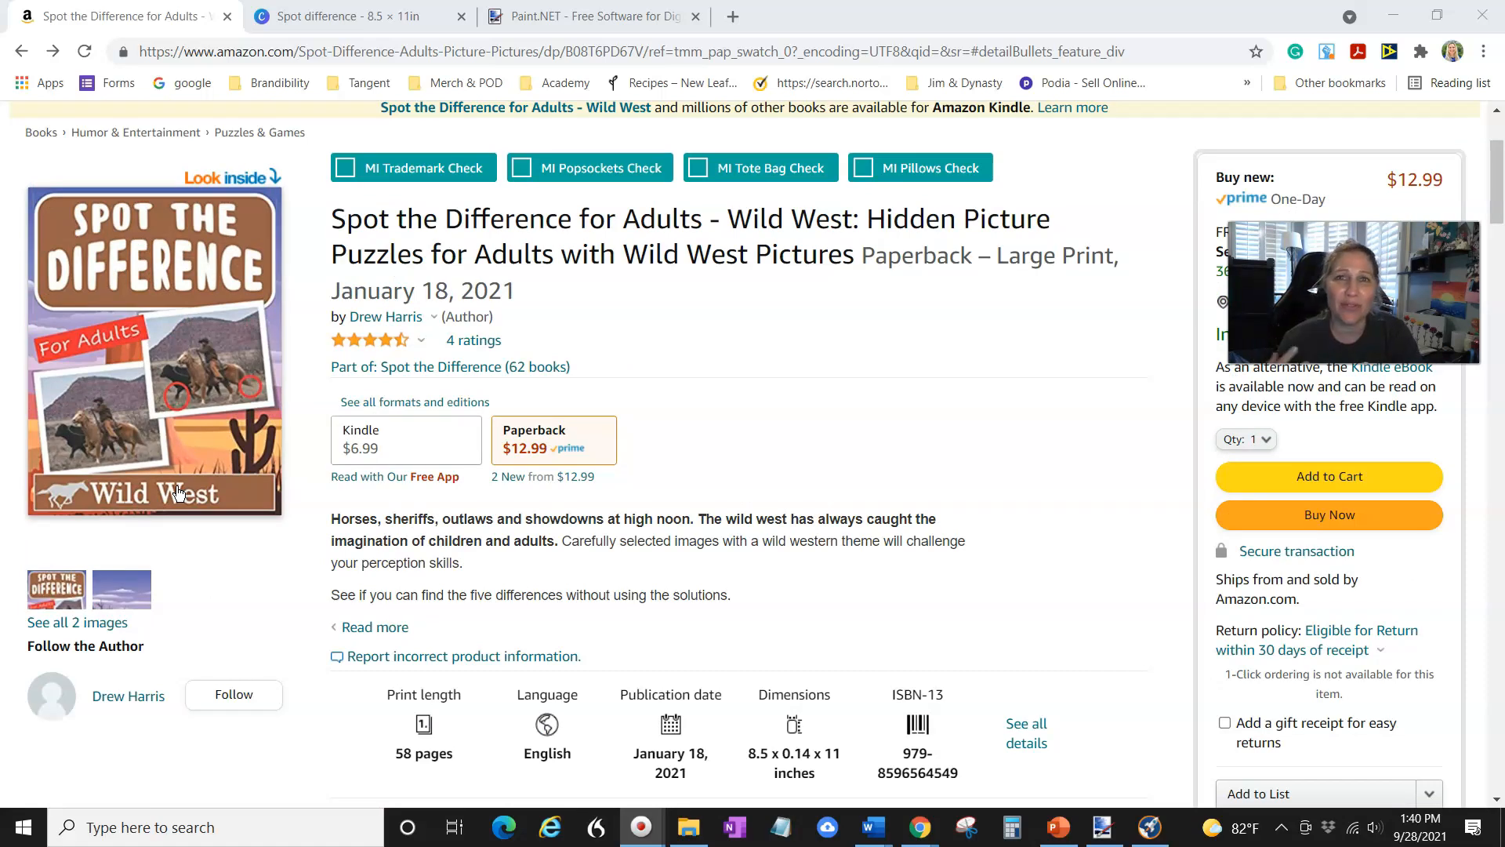
click(254, 566)
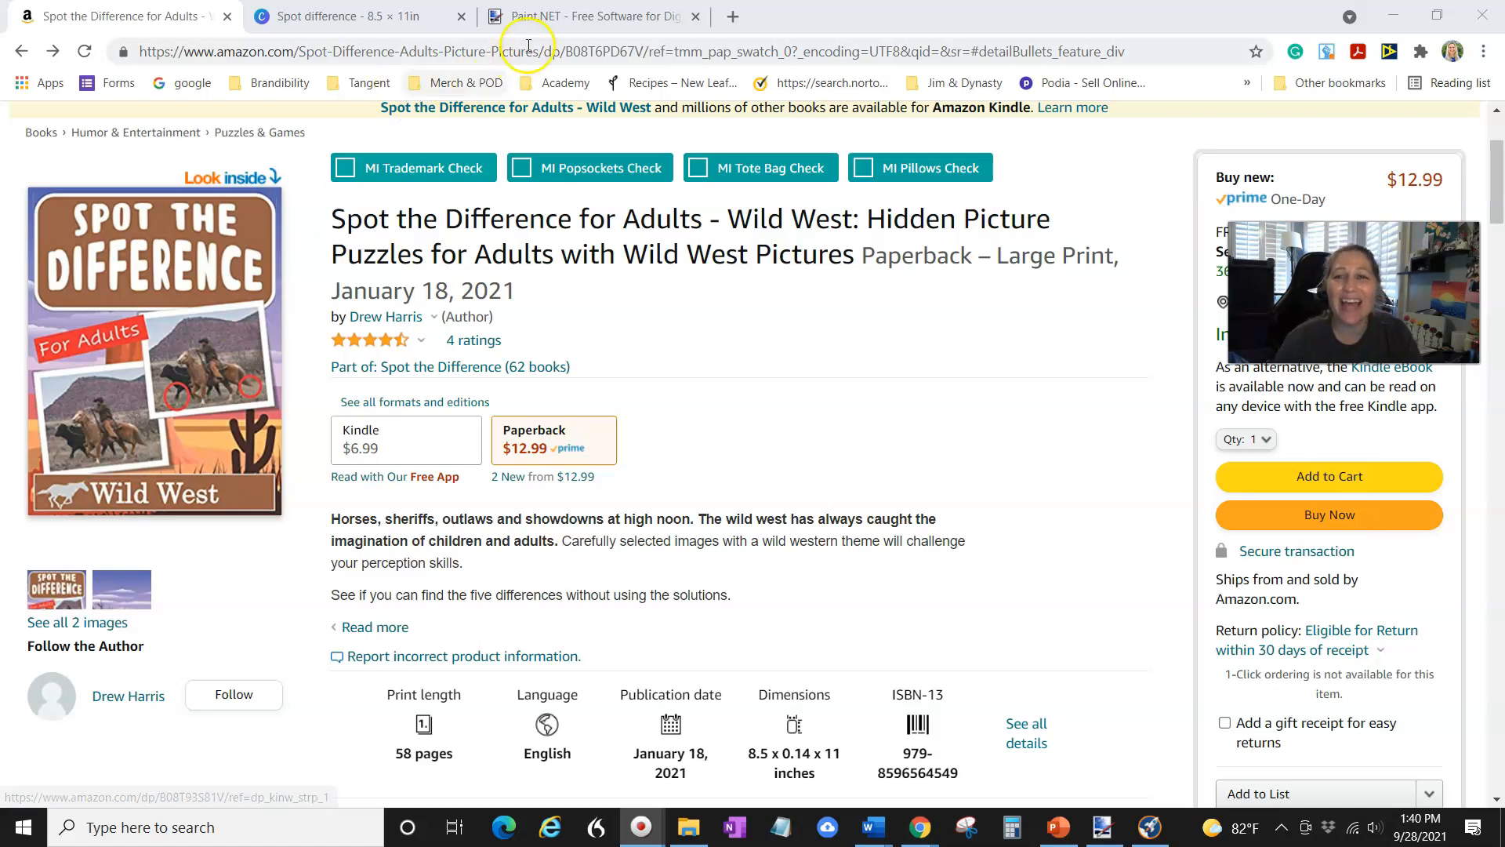
Switch to the Paint.NET website and review its free download, Windows Store and other information
click(570, 26)
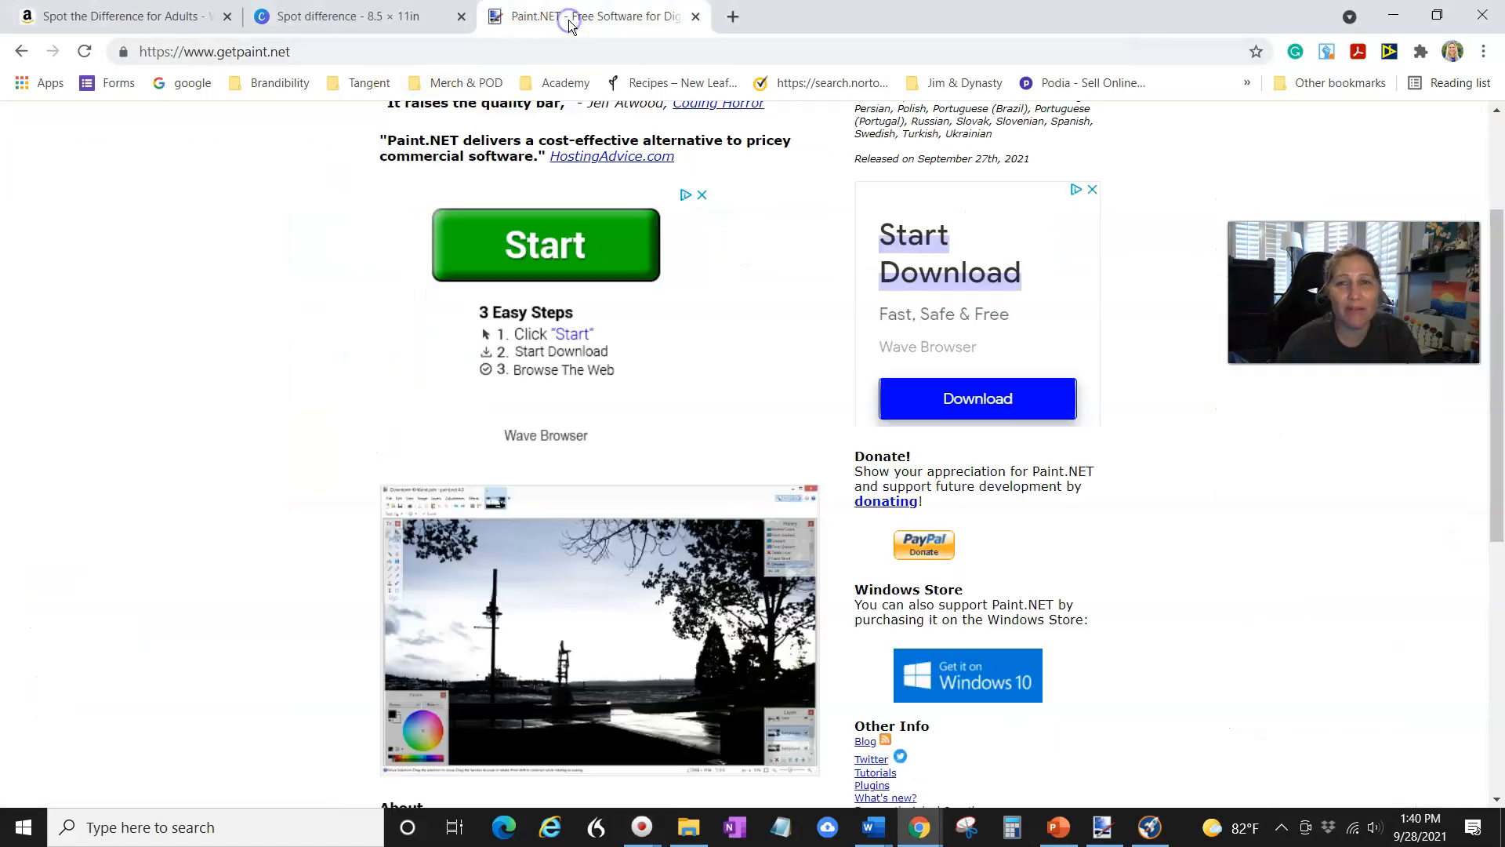
scroll(541, 149, up, 3)
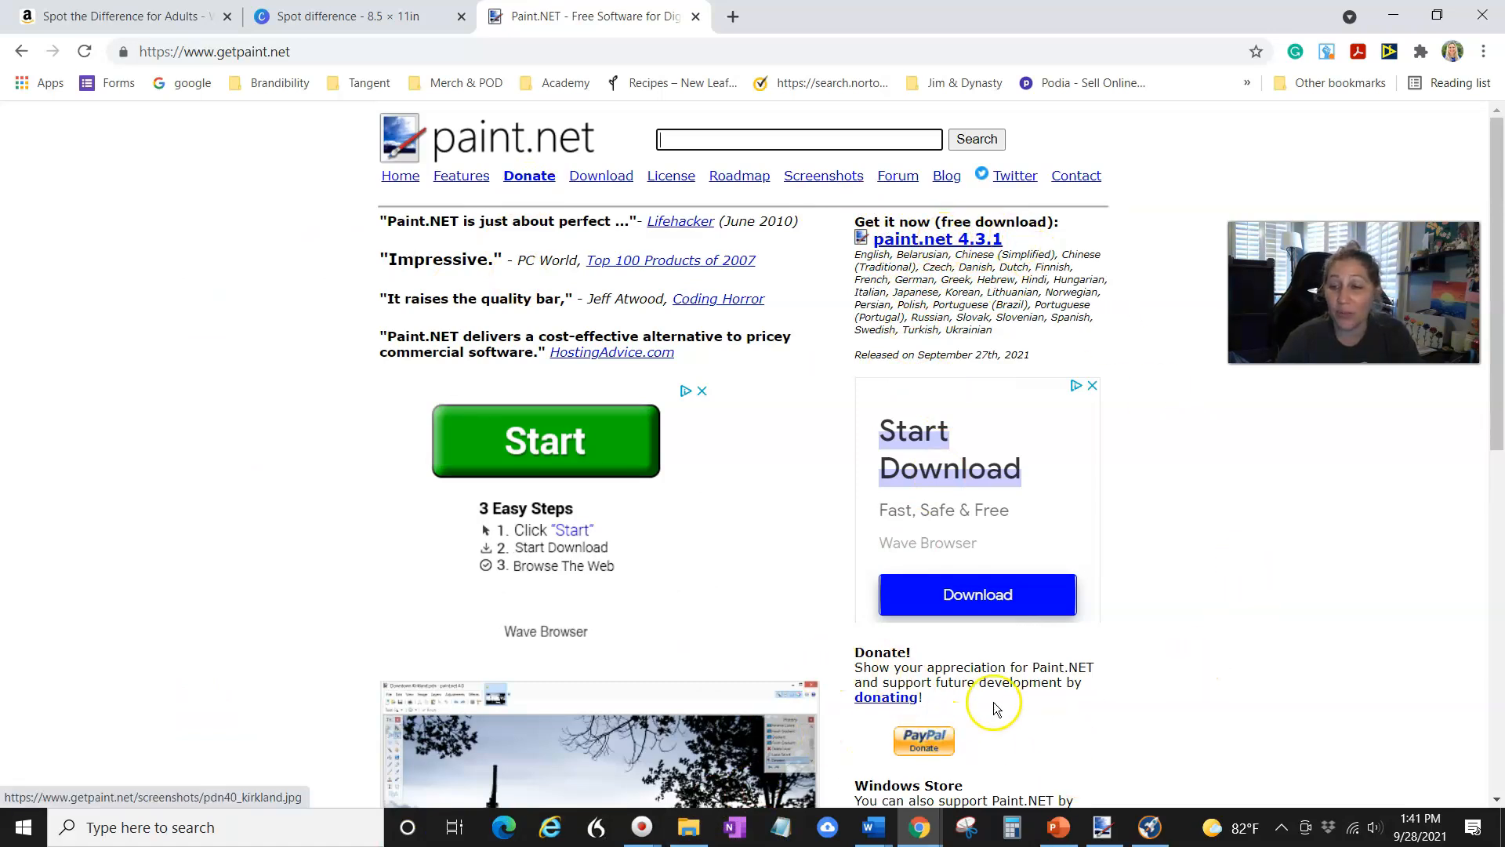
scroll(1076, 732, down, 3)
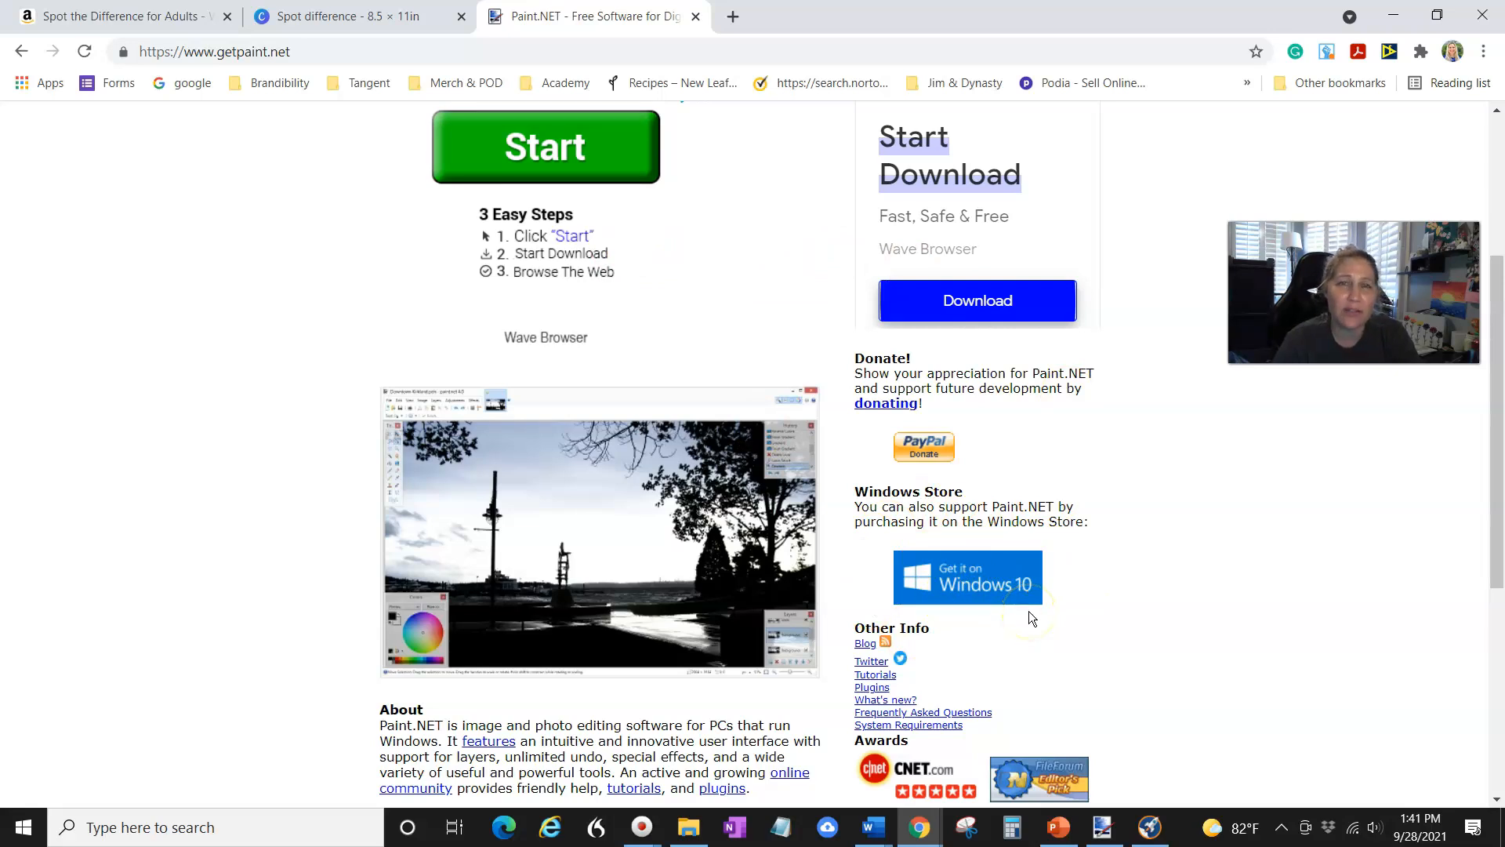
scroll(1029, 610, up, 4)
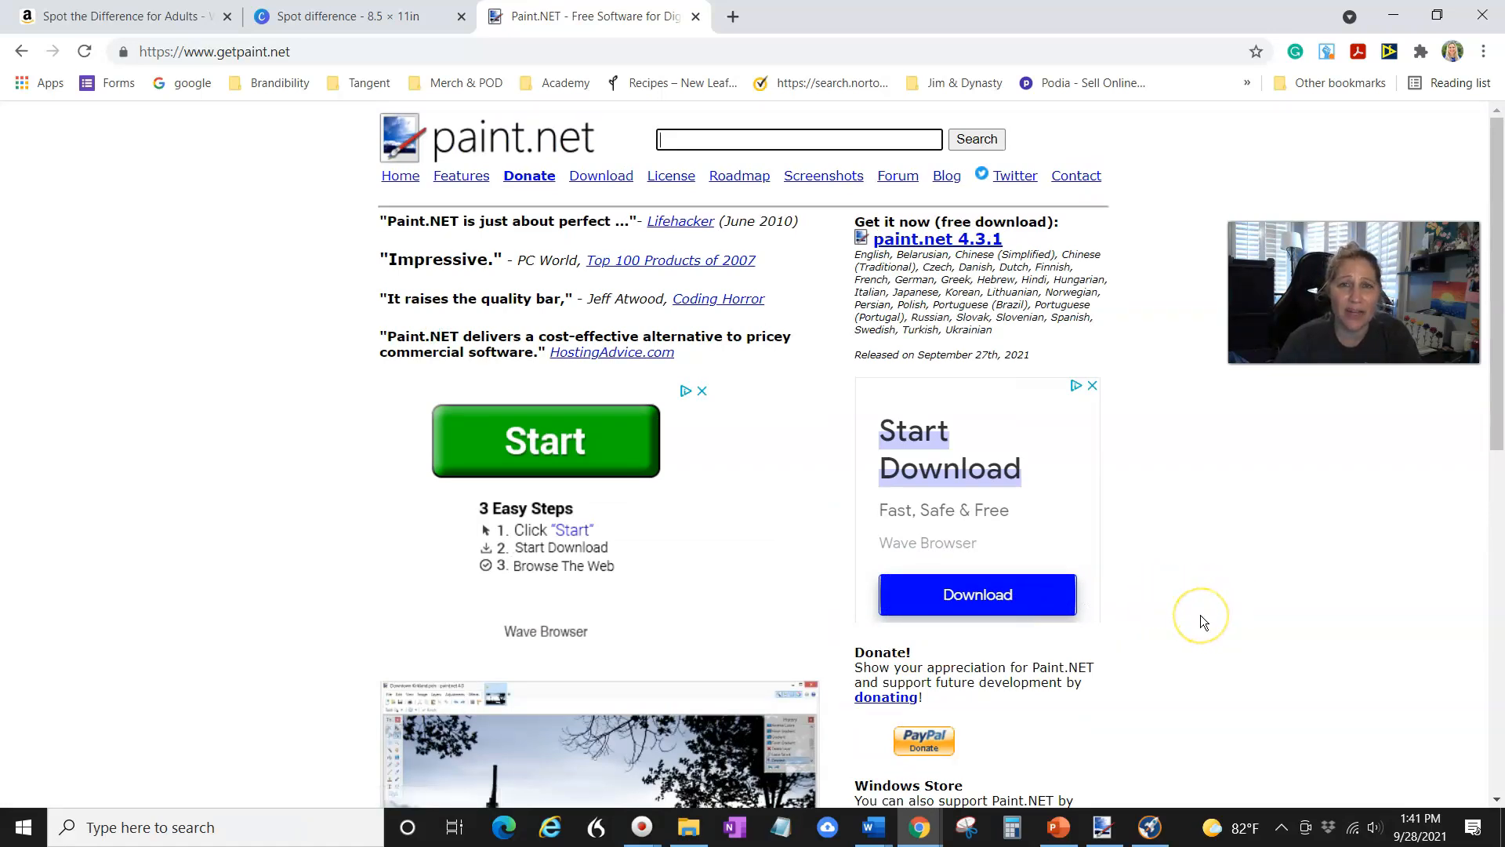
scroll(1203, 613, down, 1)
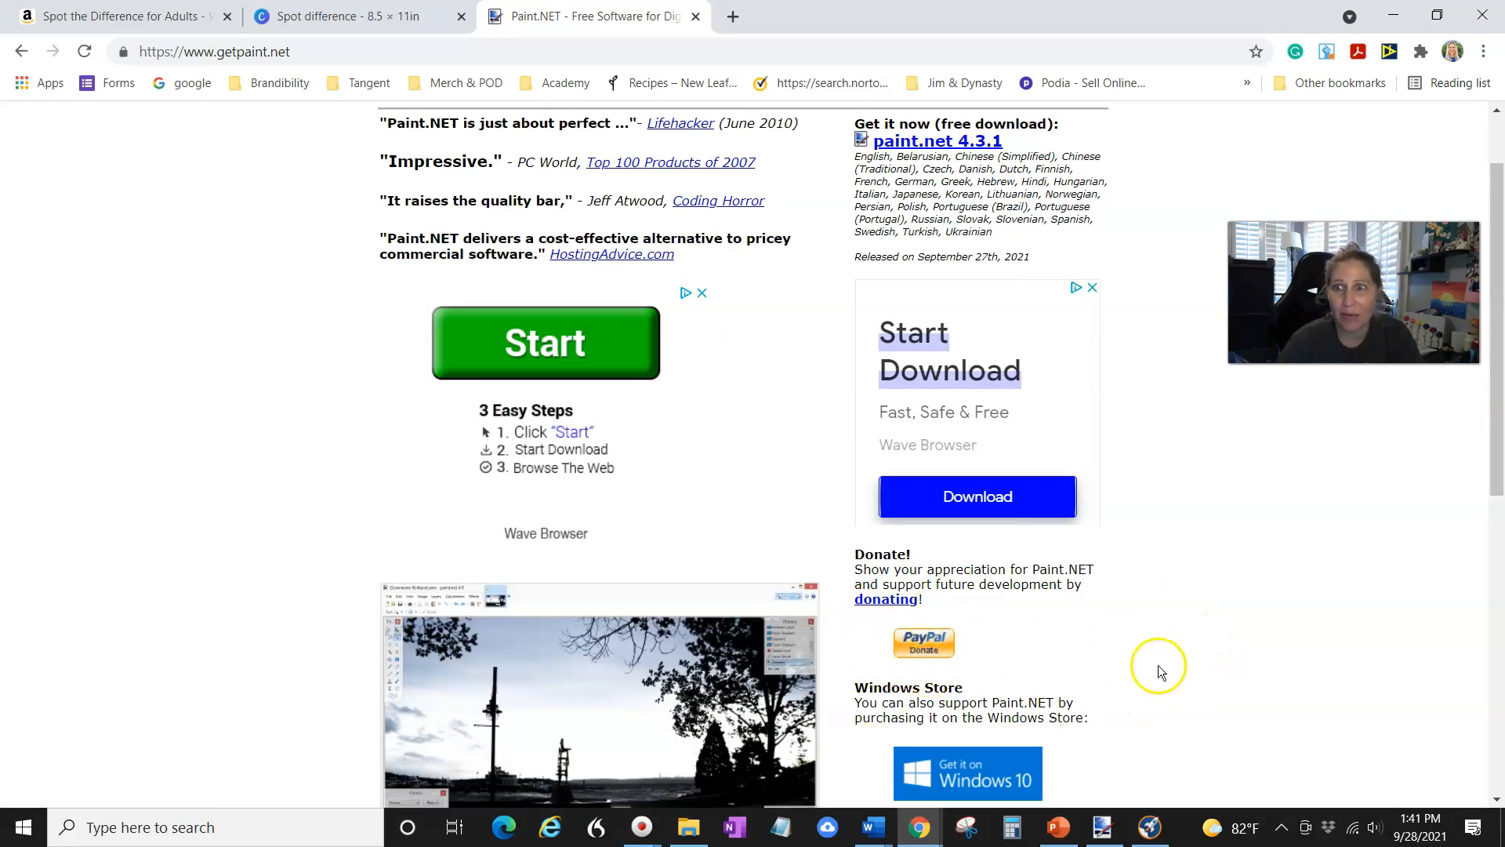
scroll(1179, 668, up, 1)
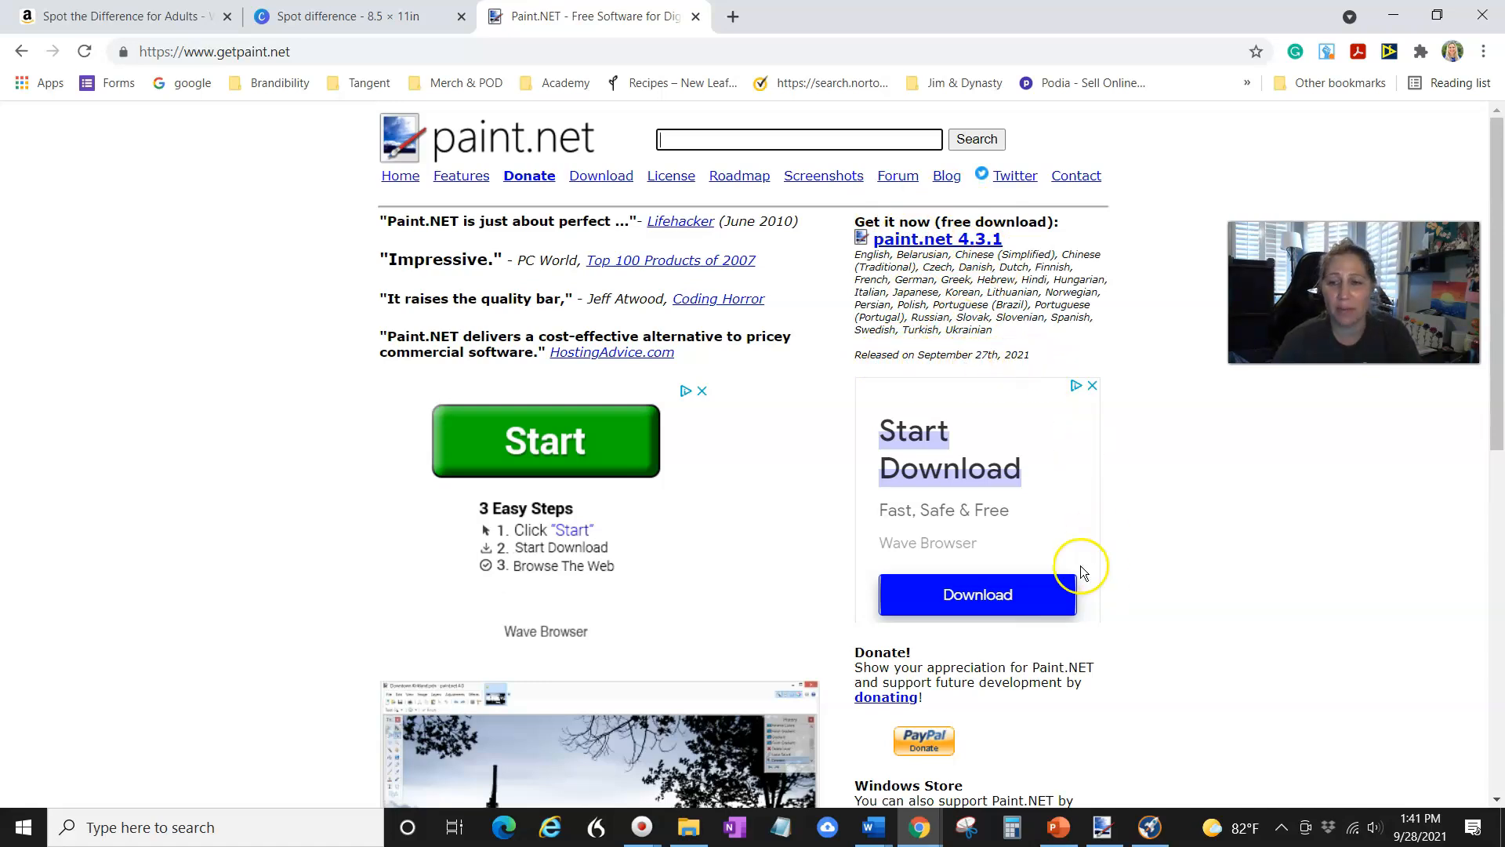
scroll(1041, 736, down, 4)
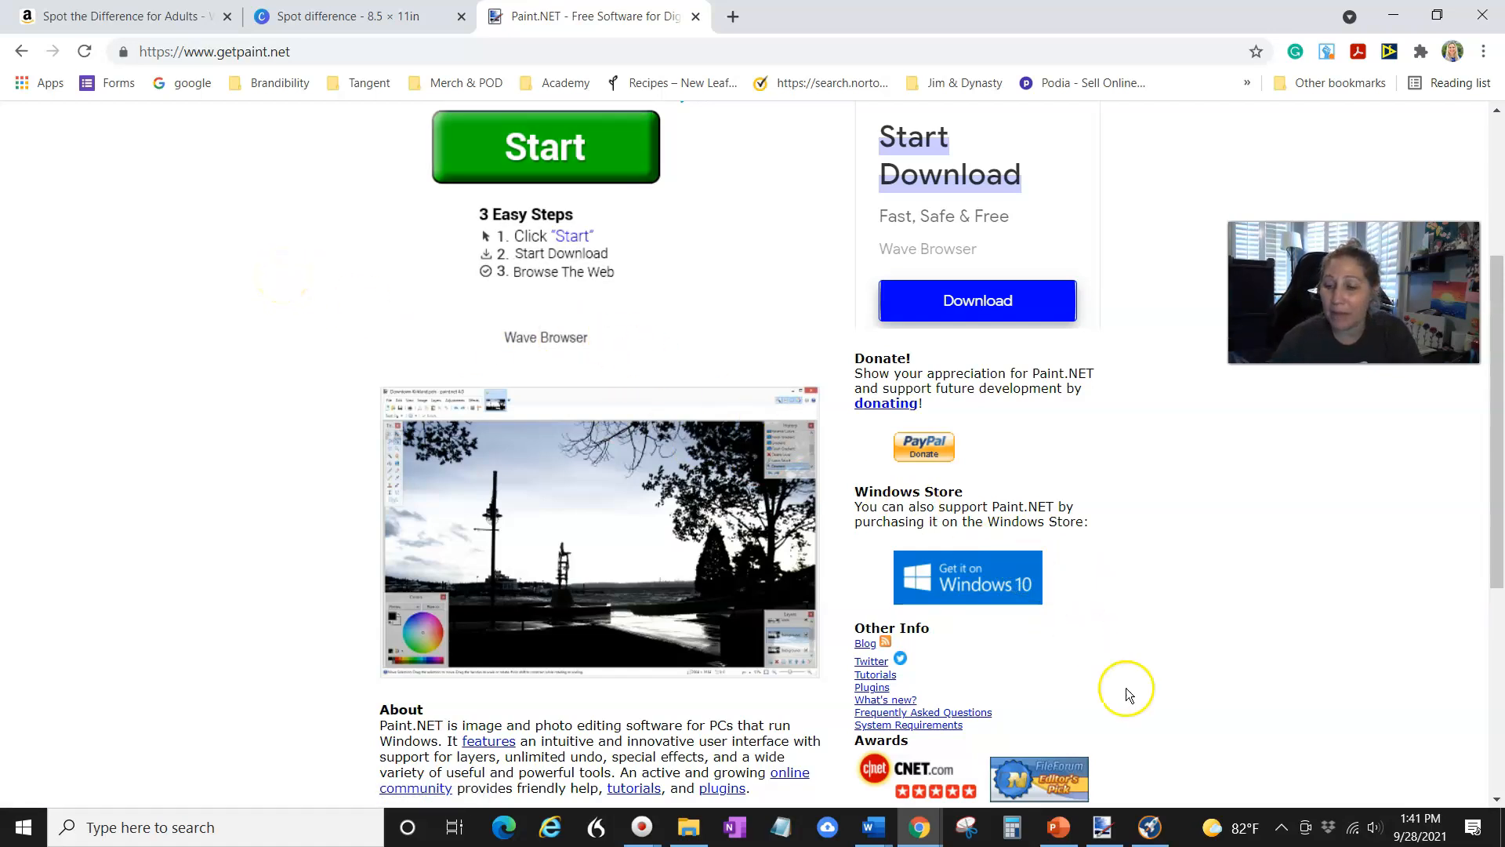
Switch to the paint.net program and open the image stencil.6-5-x4-5 (1) from the spot difference folder
click(1102, 826)
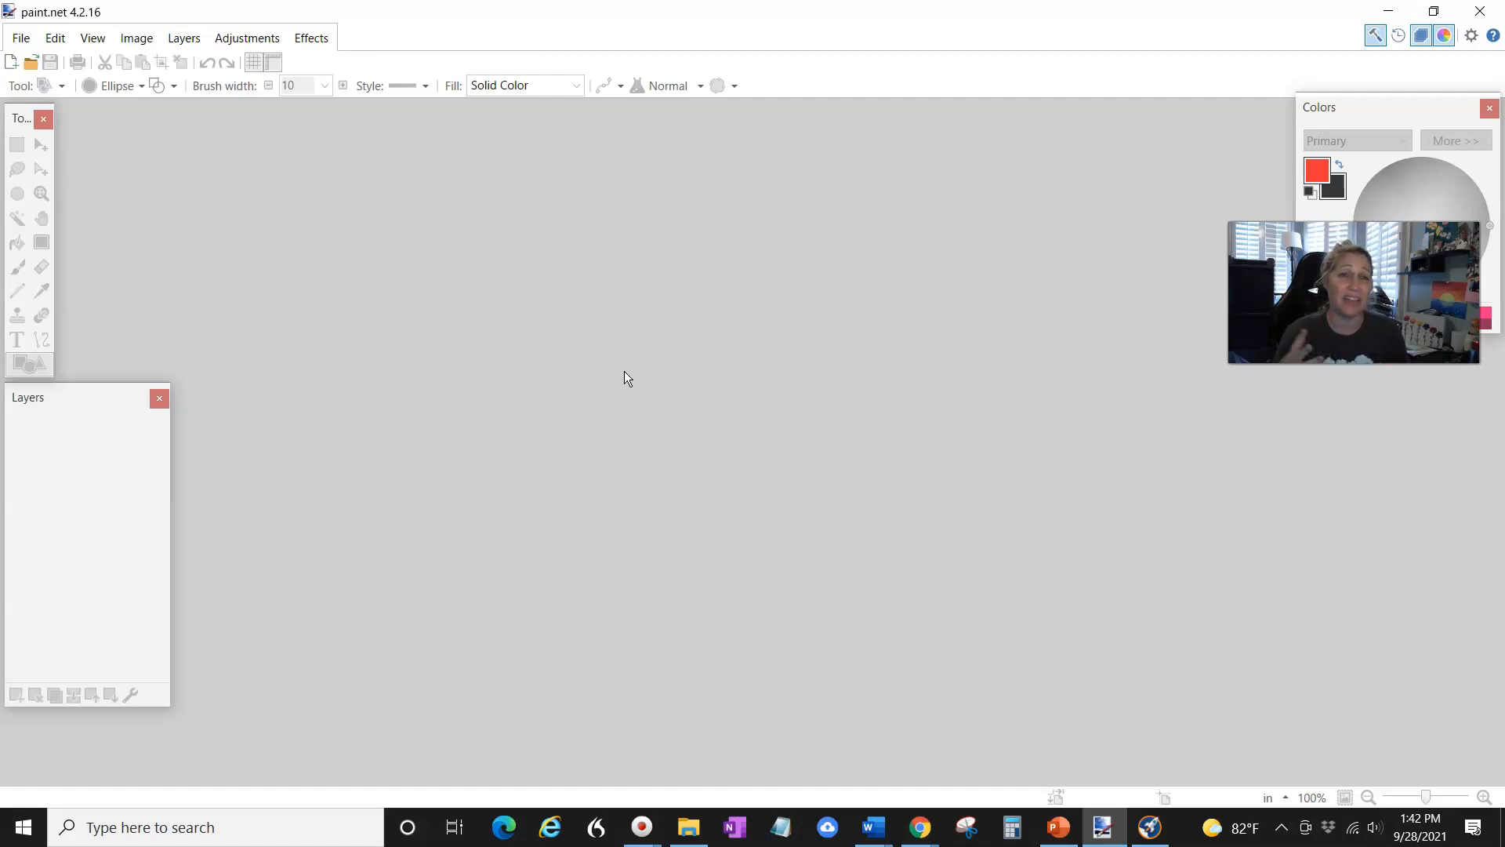
drag(1354, 292, 1380, 728)
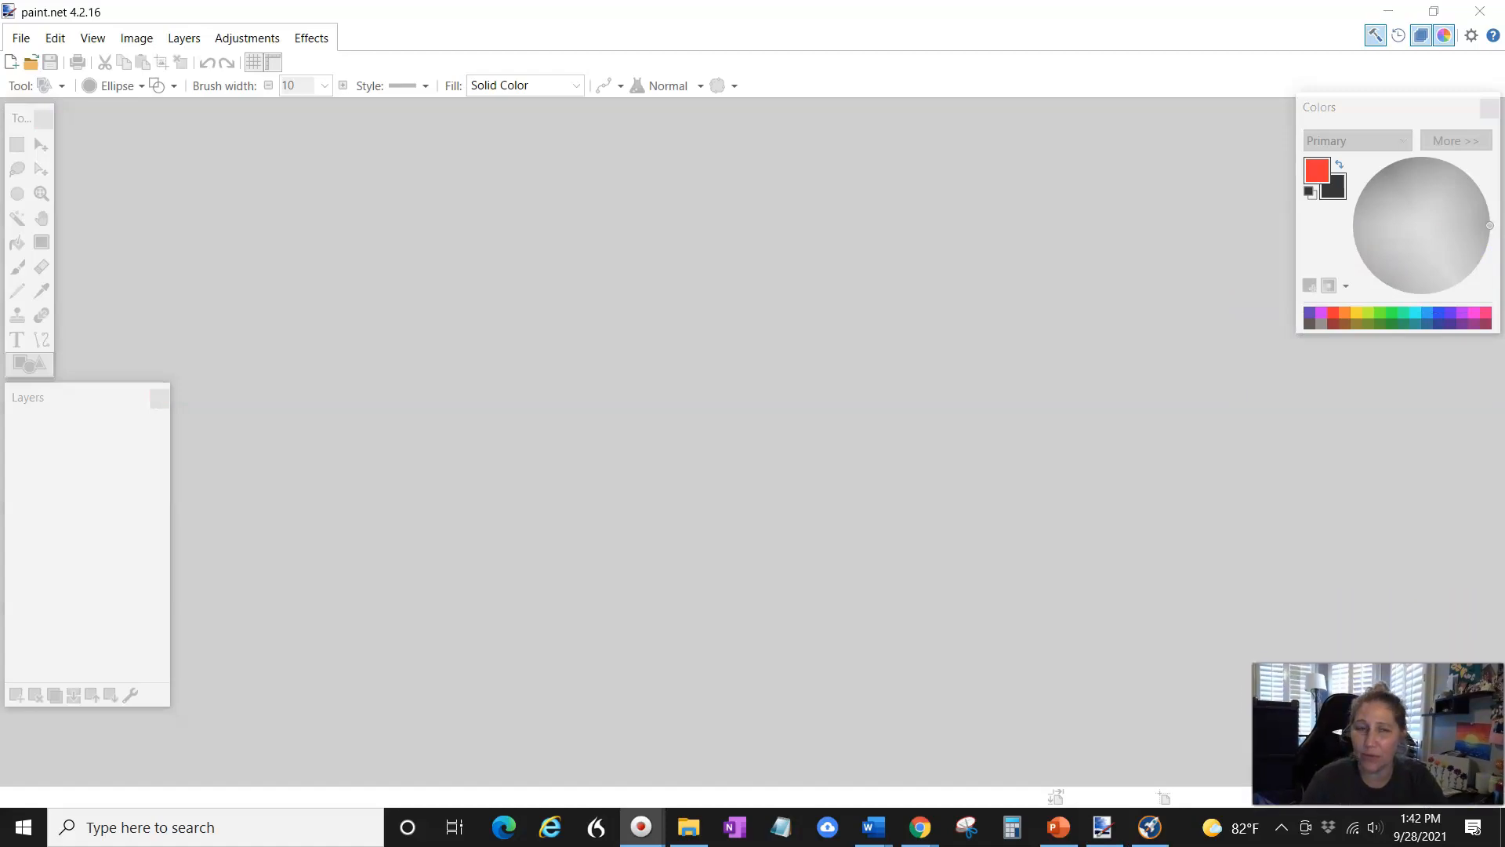
click(21, 43)
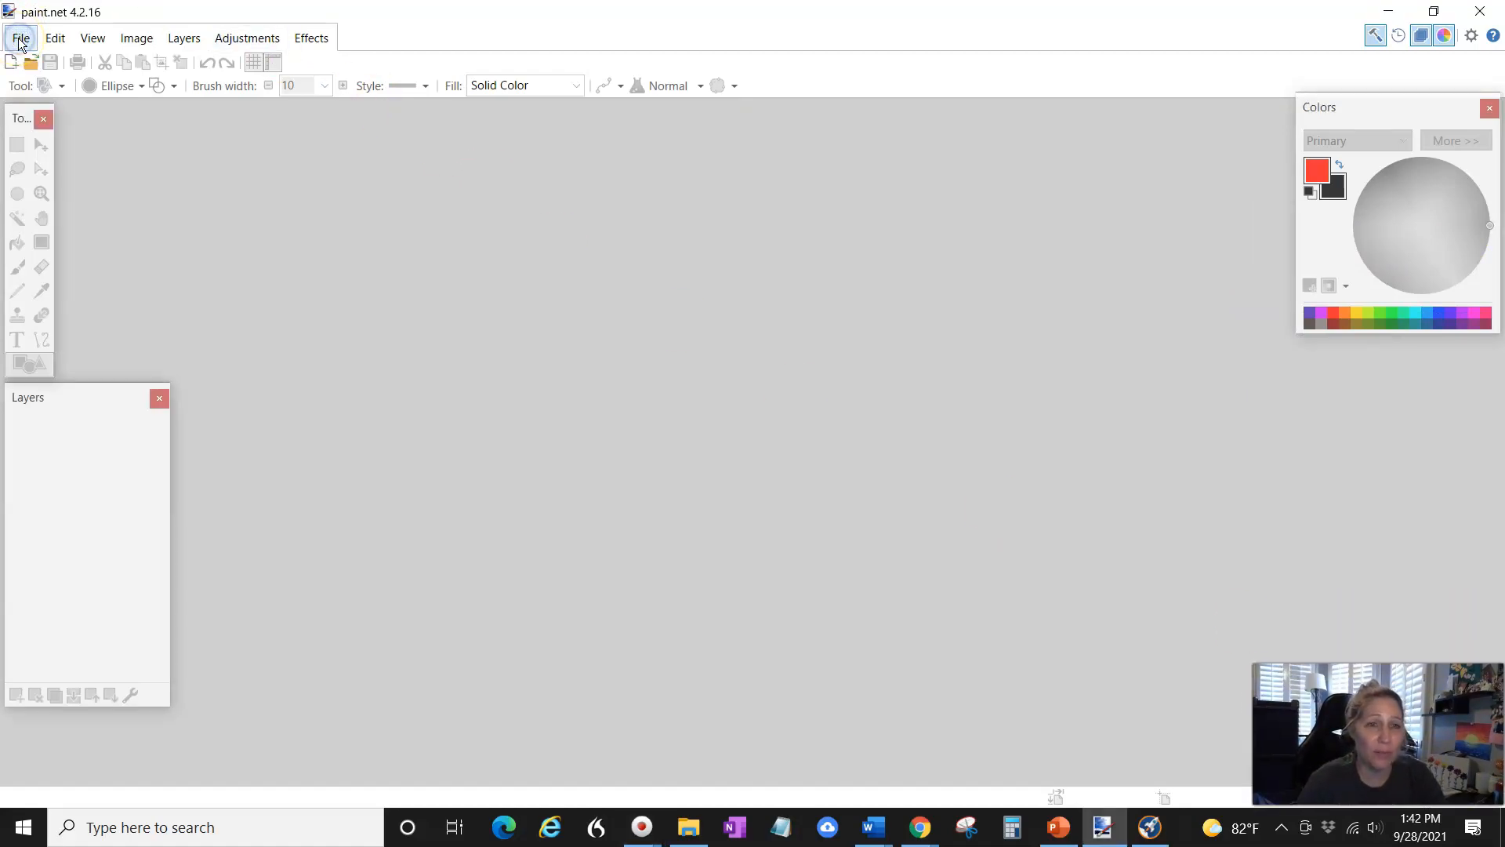
click(21, 39)
click(21, 39)
click(21, 39)
click(48, 88)
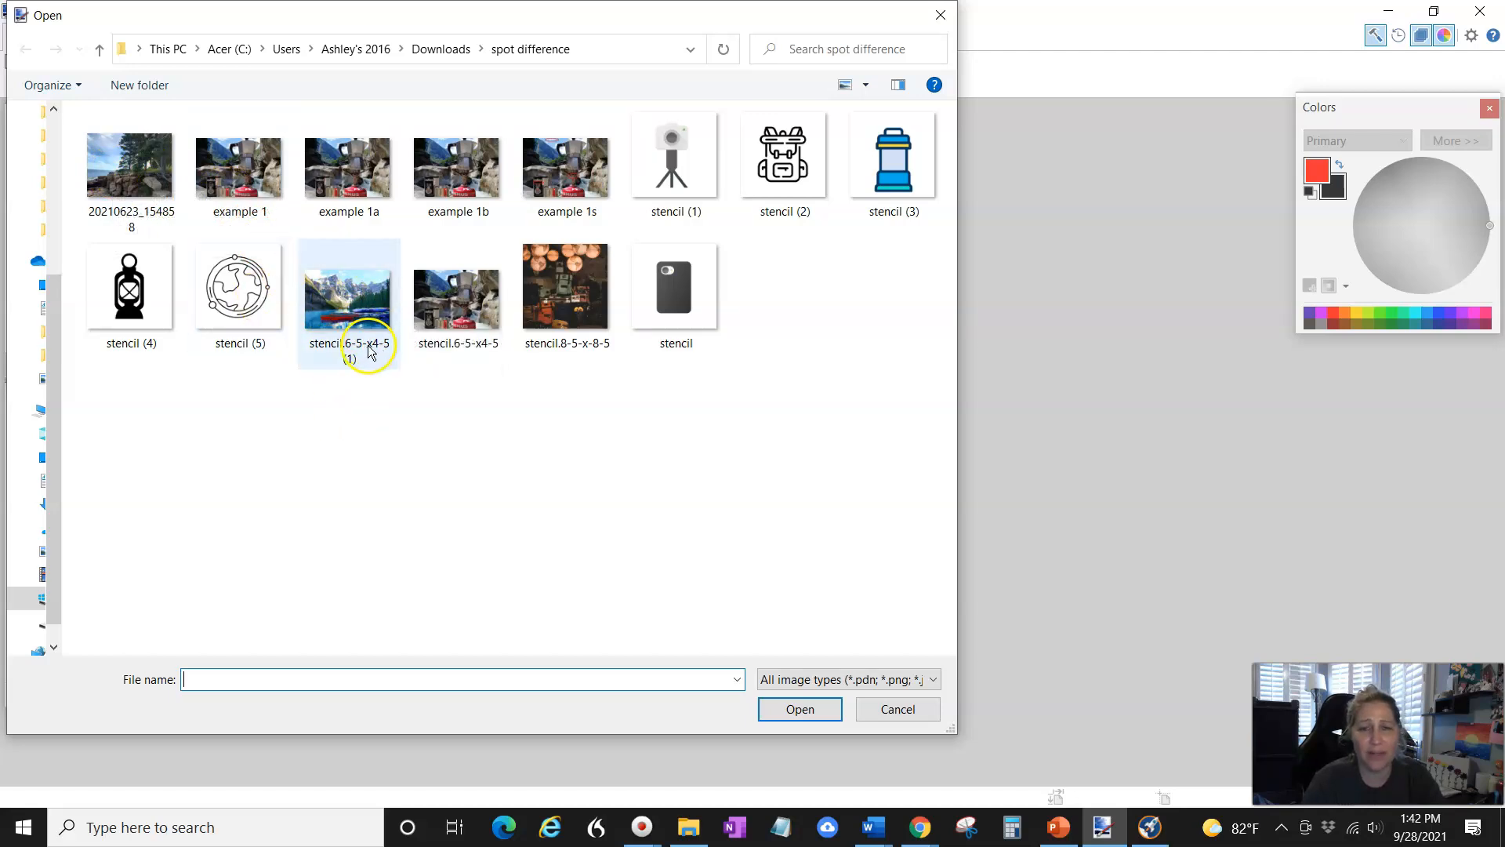
click(350, 317)
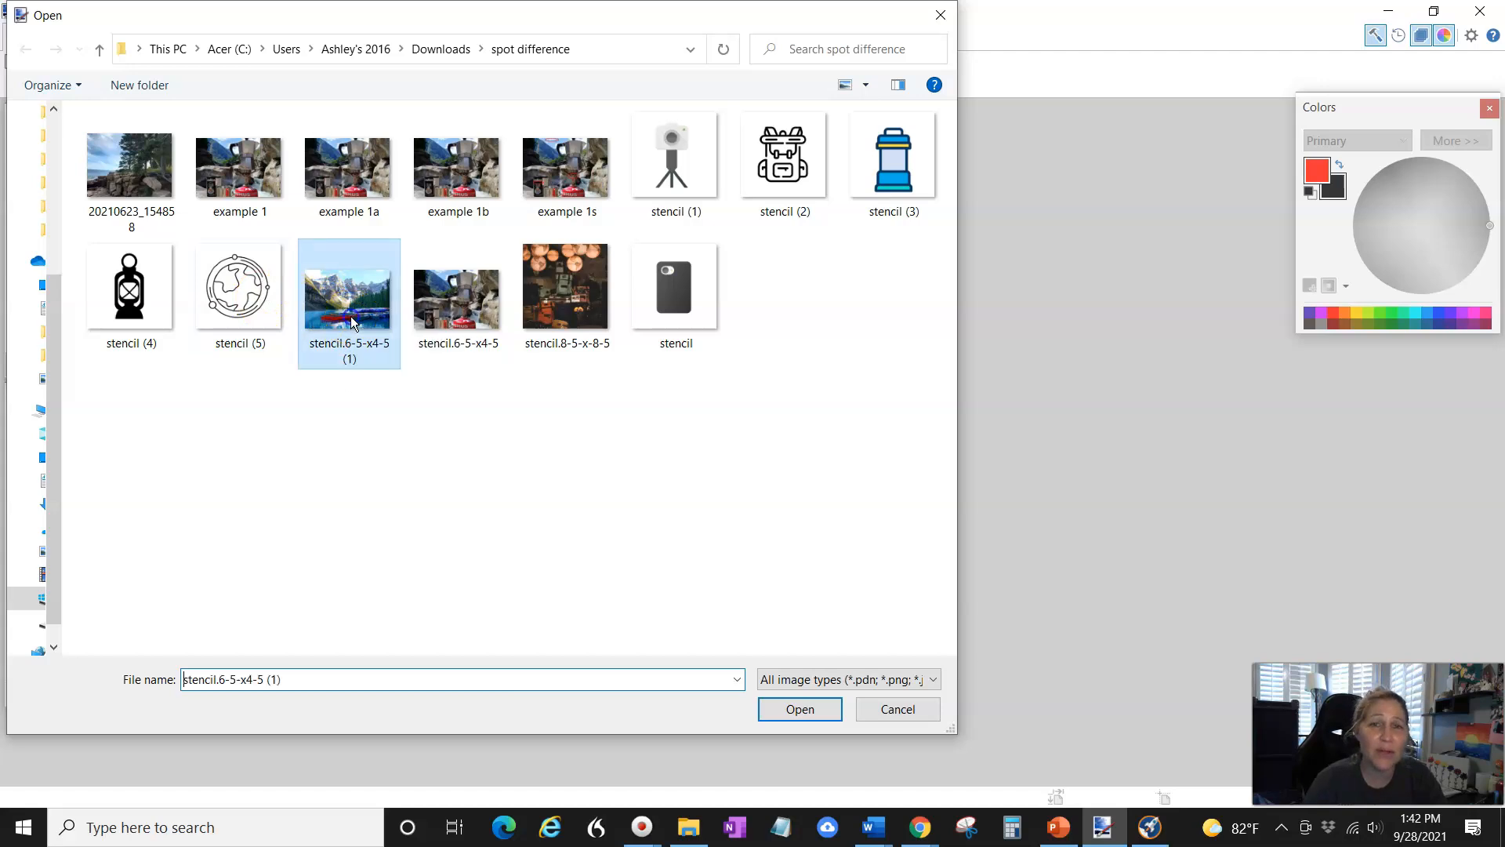
click(803, 711)
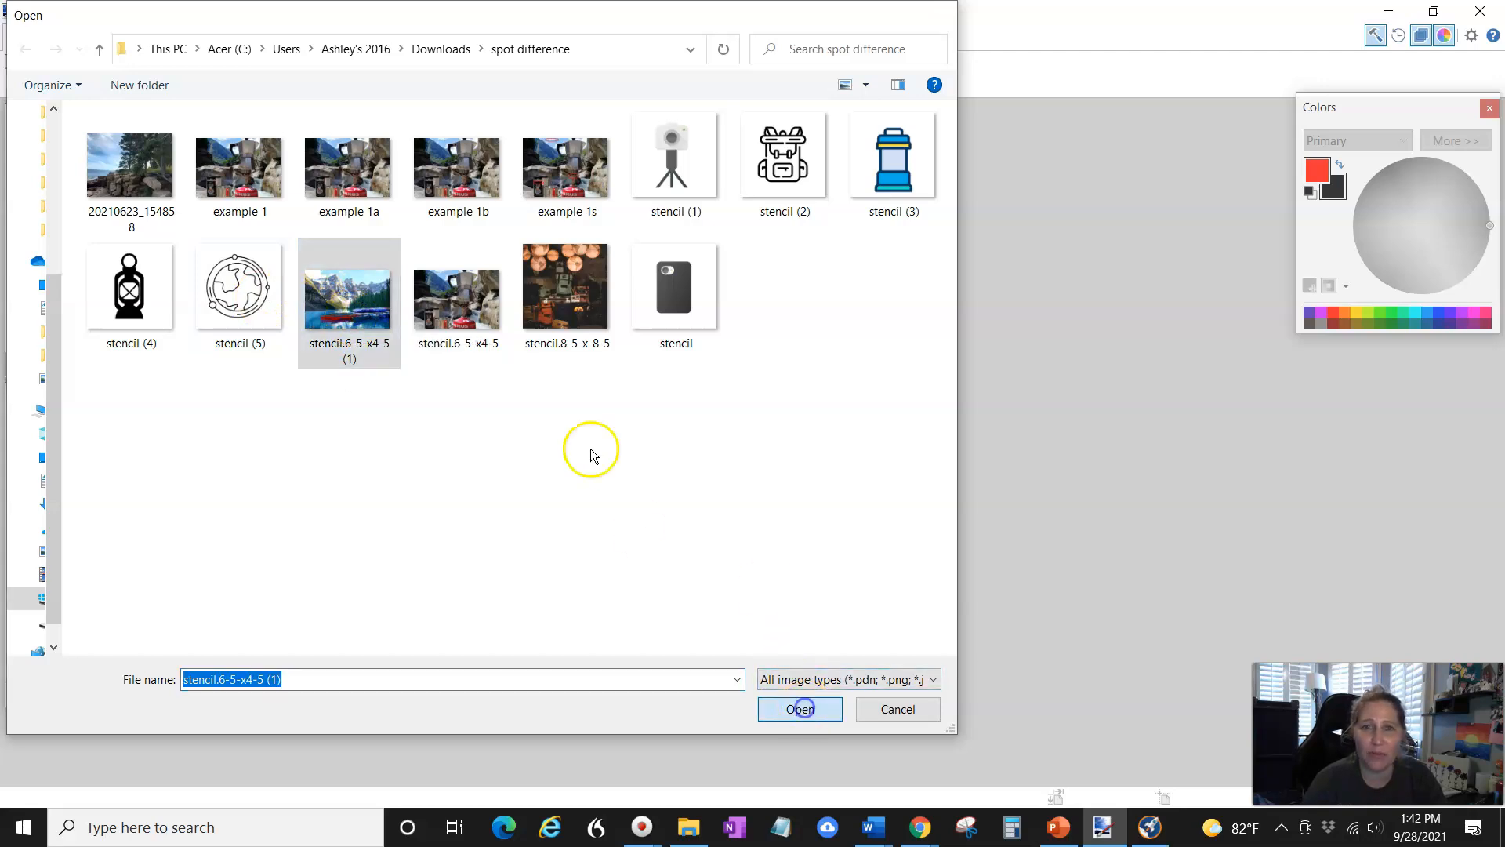
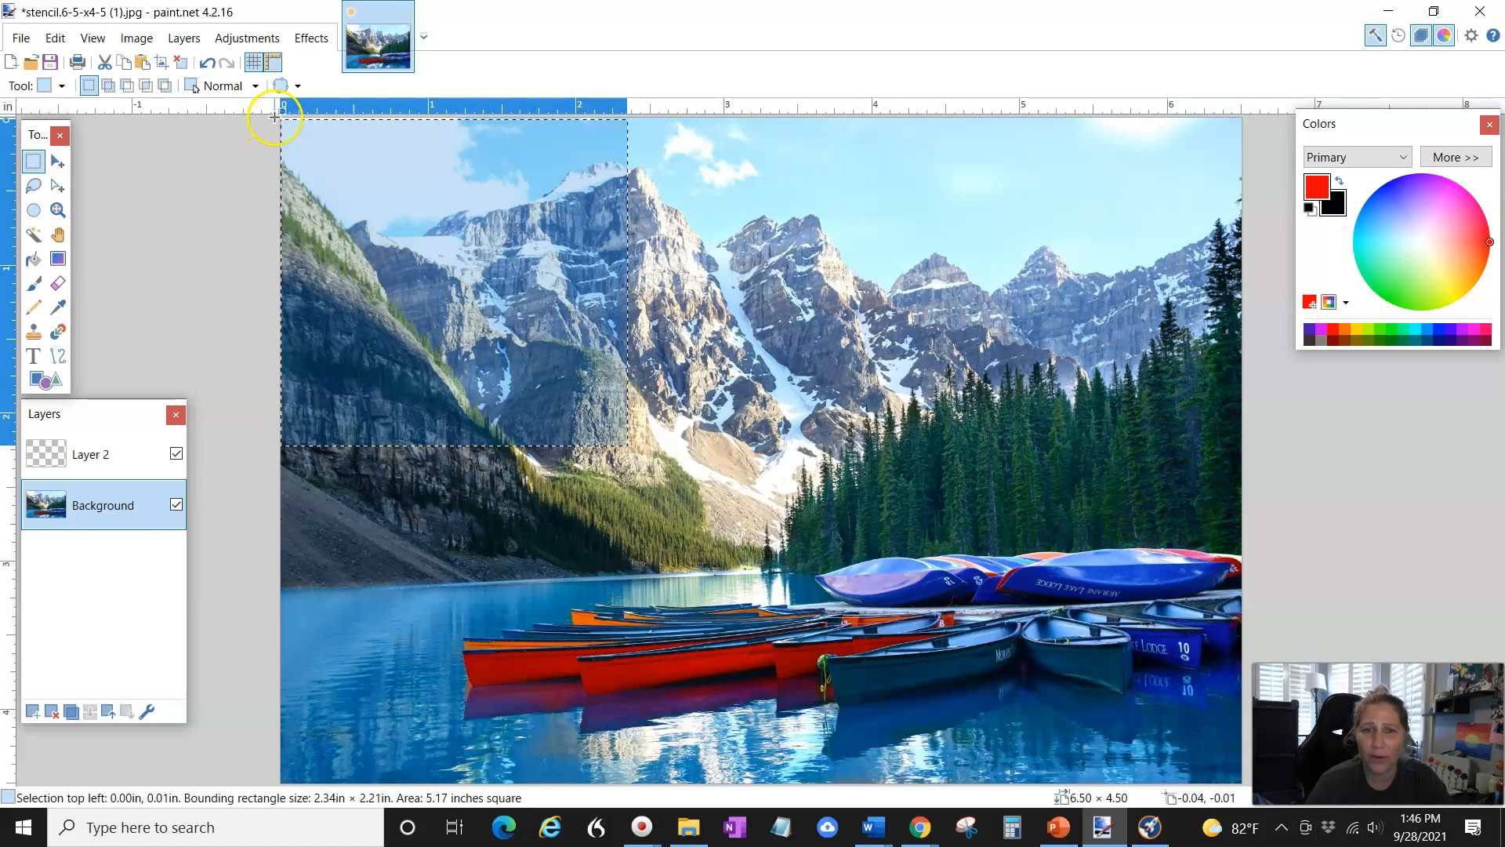
Select the entire picture on the Background layer and paste a copy of it into Layer 2
click(280, 117)
mouse_move(280, 117)
mouse_down()
mouse_move(1065, 792)
mouse_move(1285, 845)
mouse_up()
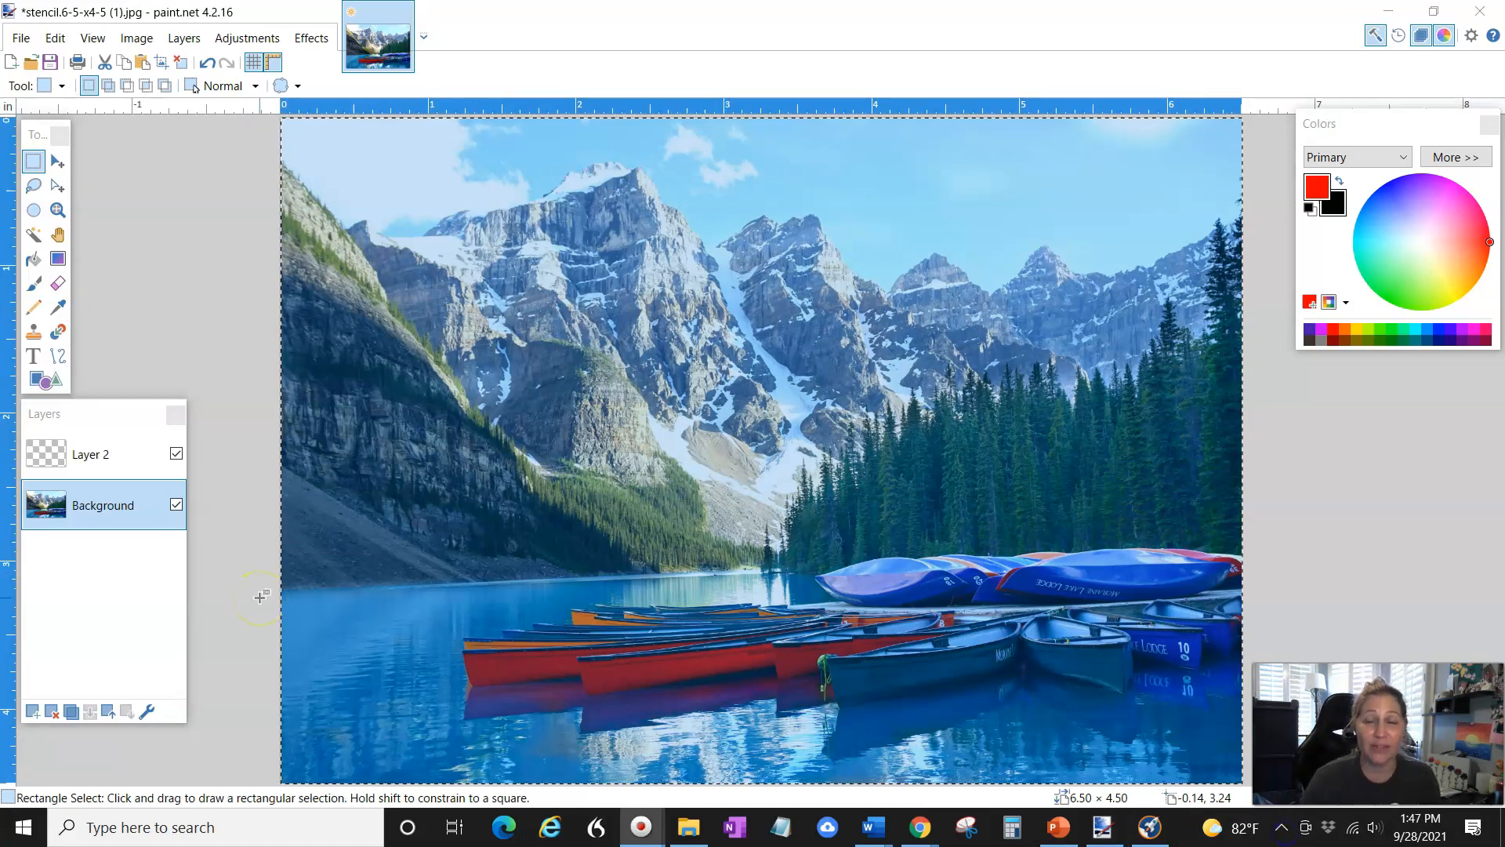
click(110, 456)
click(71, 459)
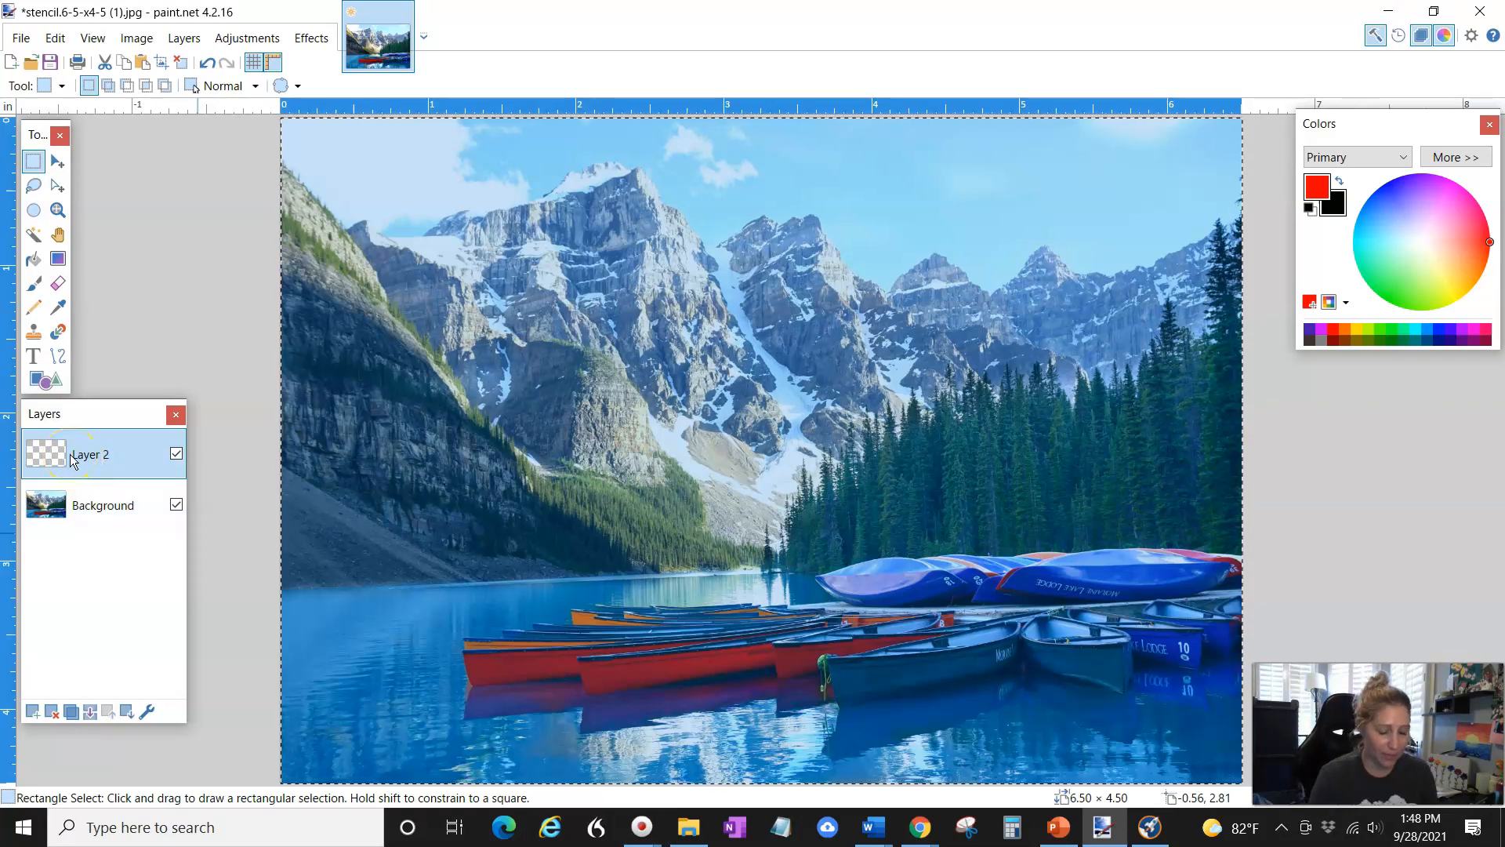
key(ctrl+v)
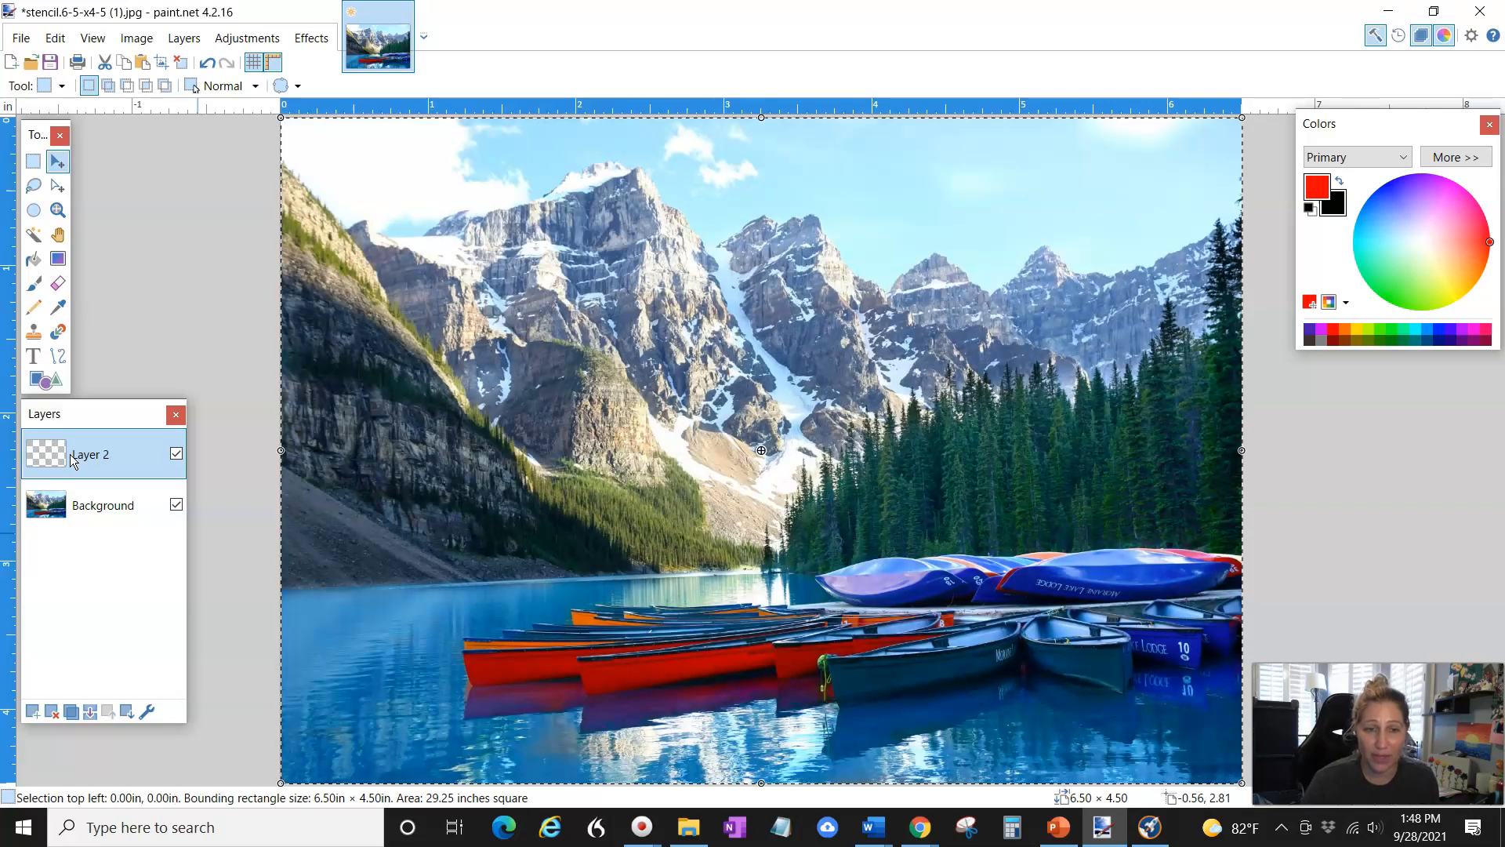
click(91, 463)
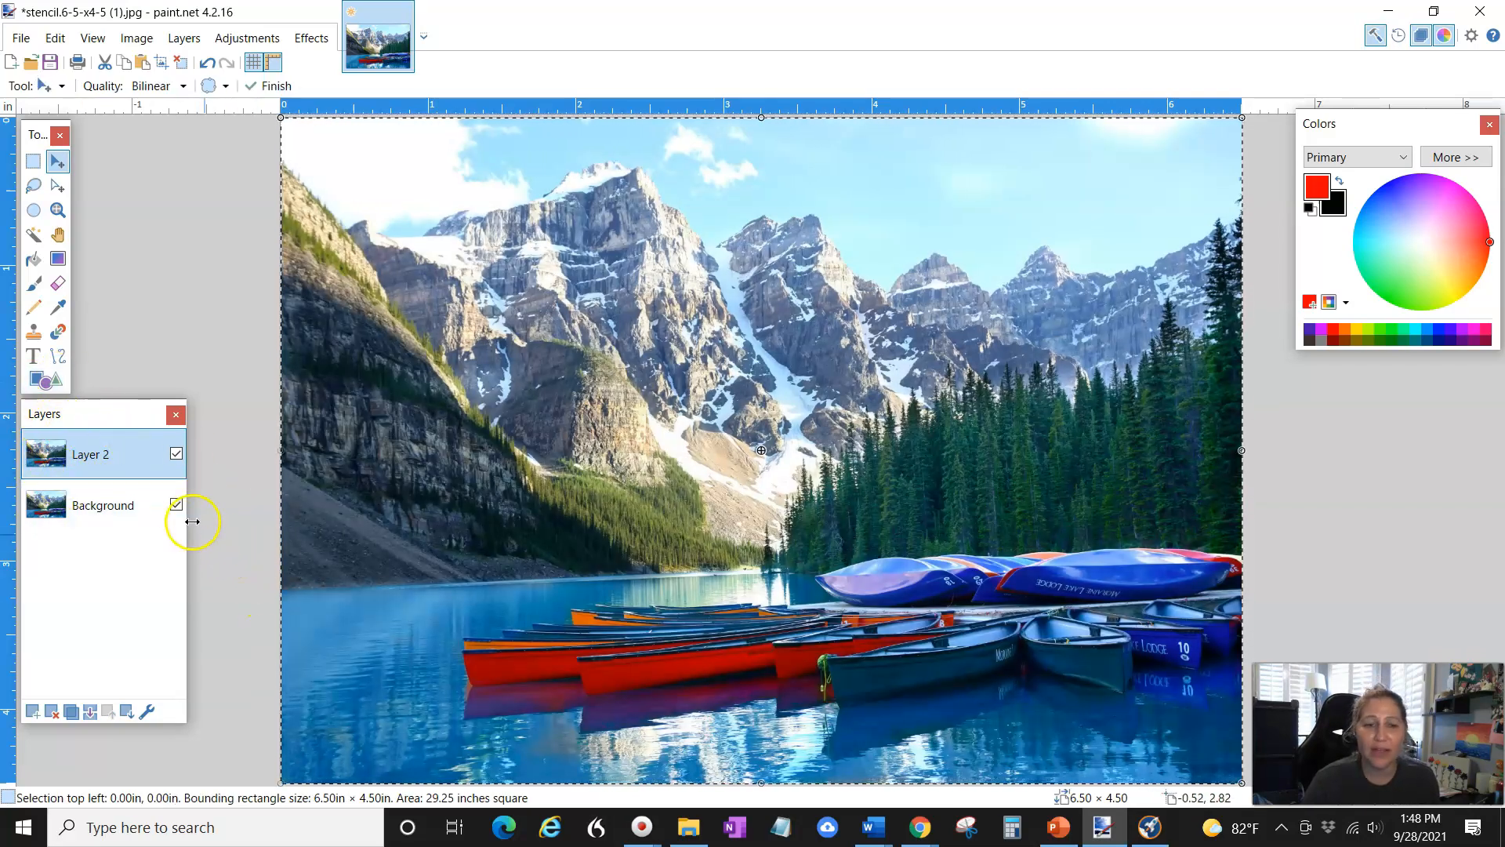
Add a new empty layer above Layer 2 and hide the Background layer, leaving Layer 2 active
click(33, 714)
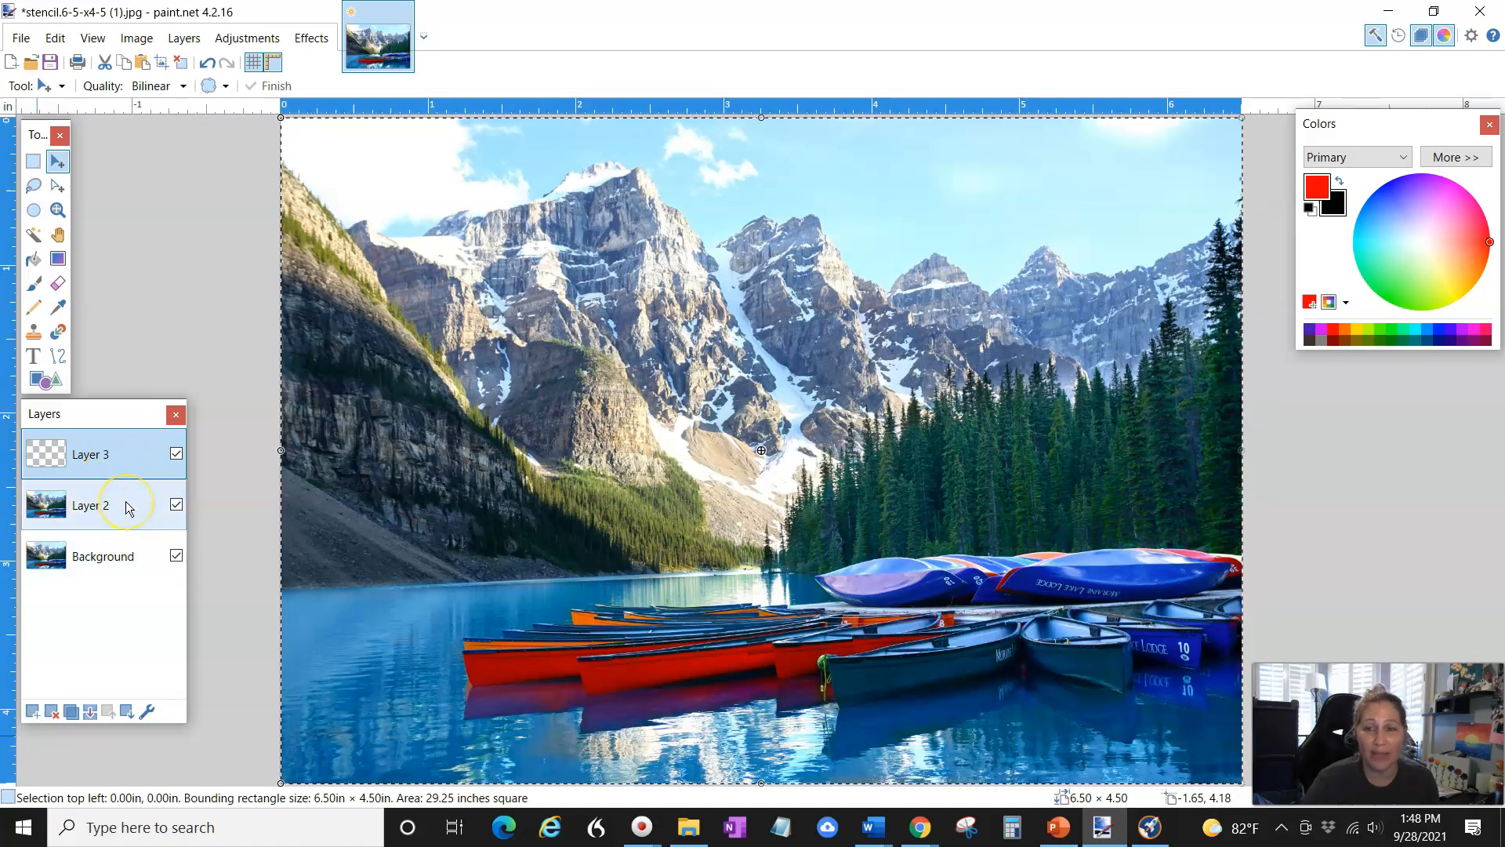
click(177, 555)
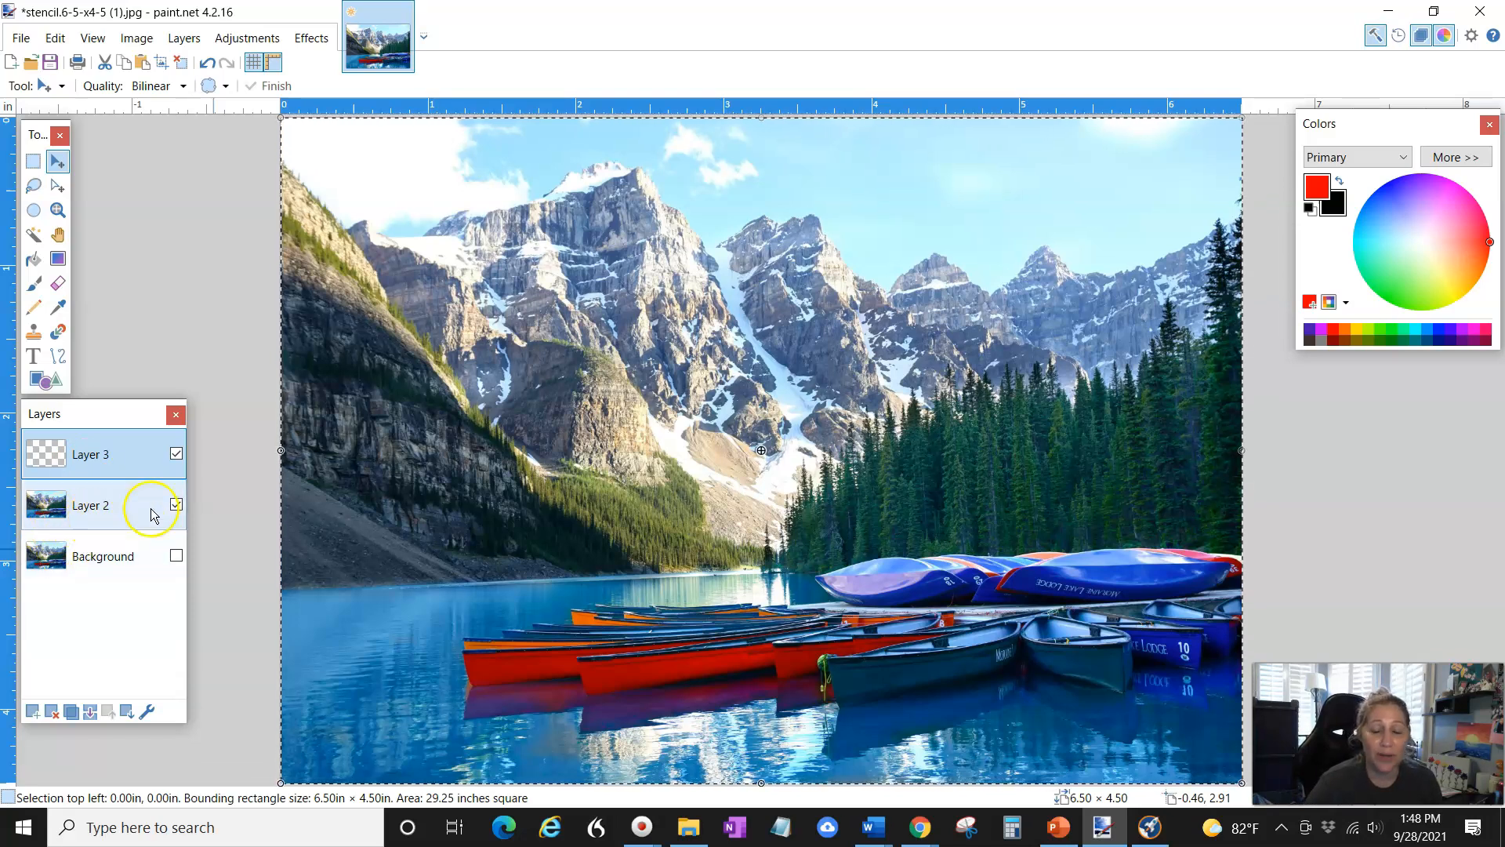
click(122, 512)
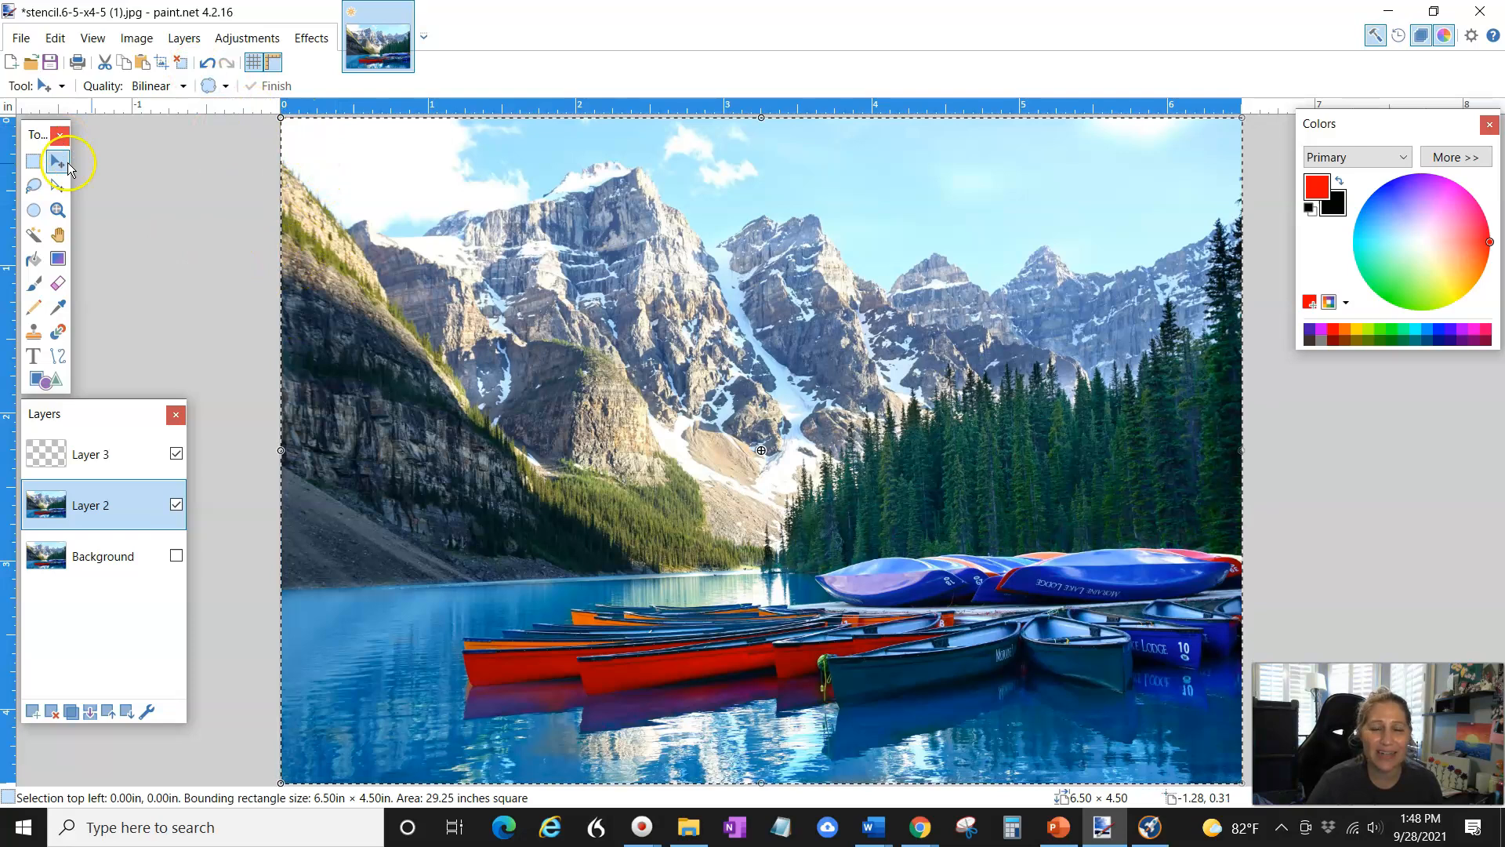
Deselect the selection around the whole picture
click(180, 71)
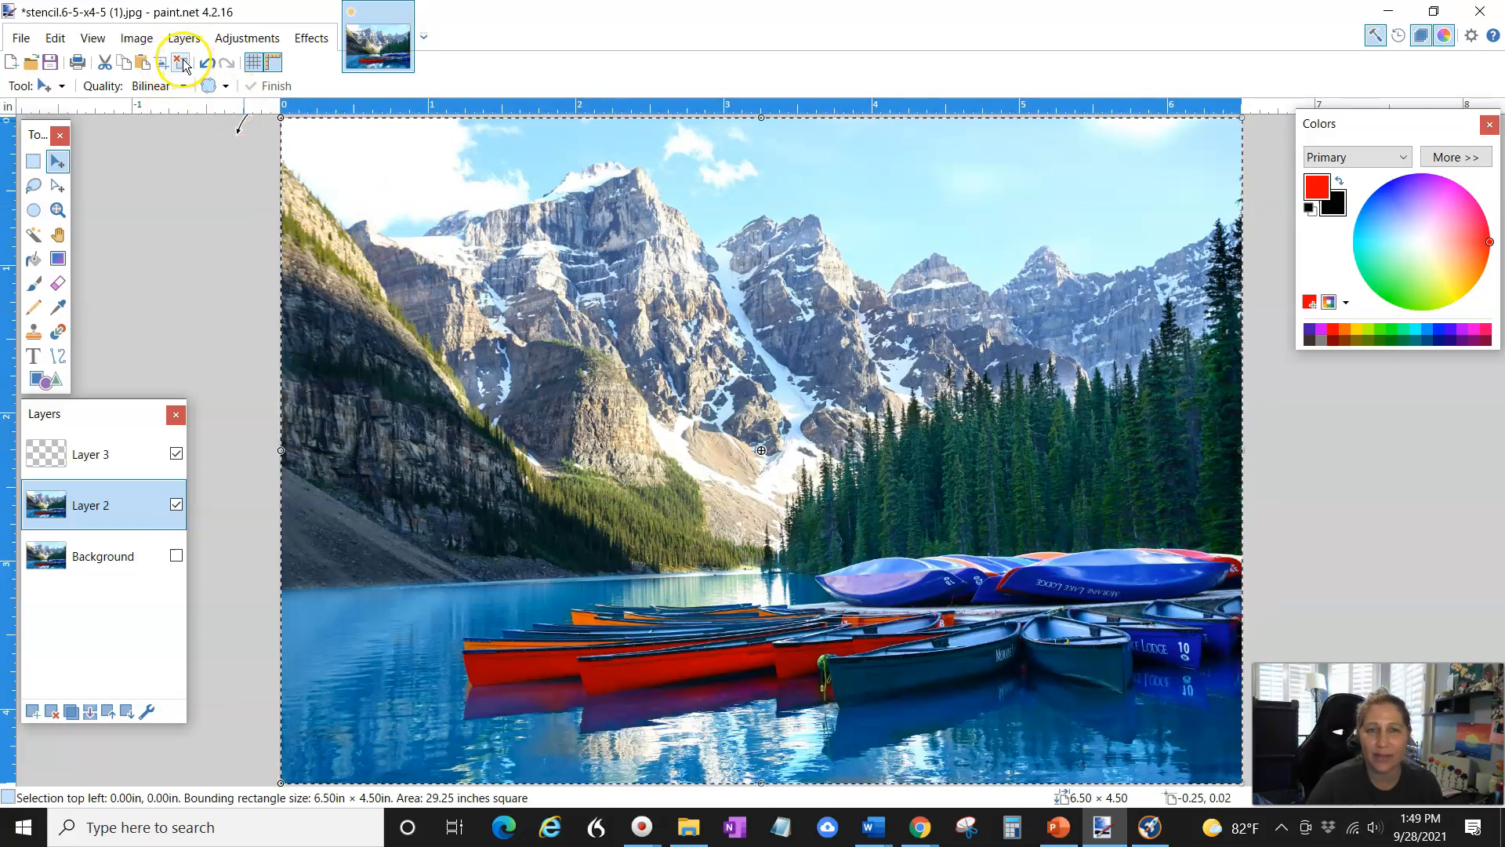
click(181, 66)
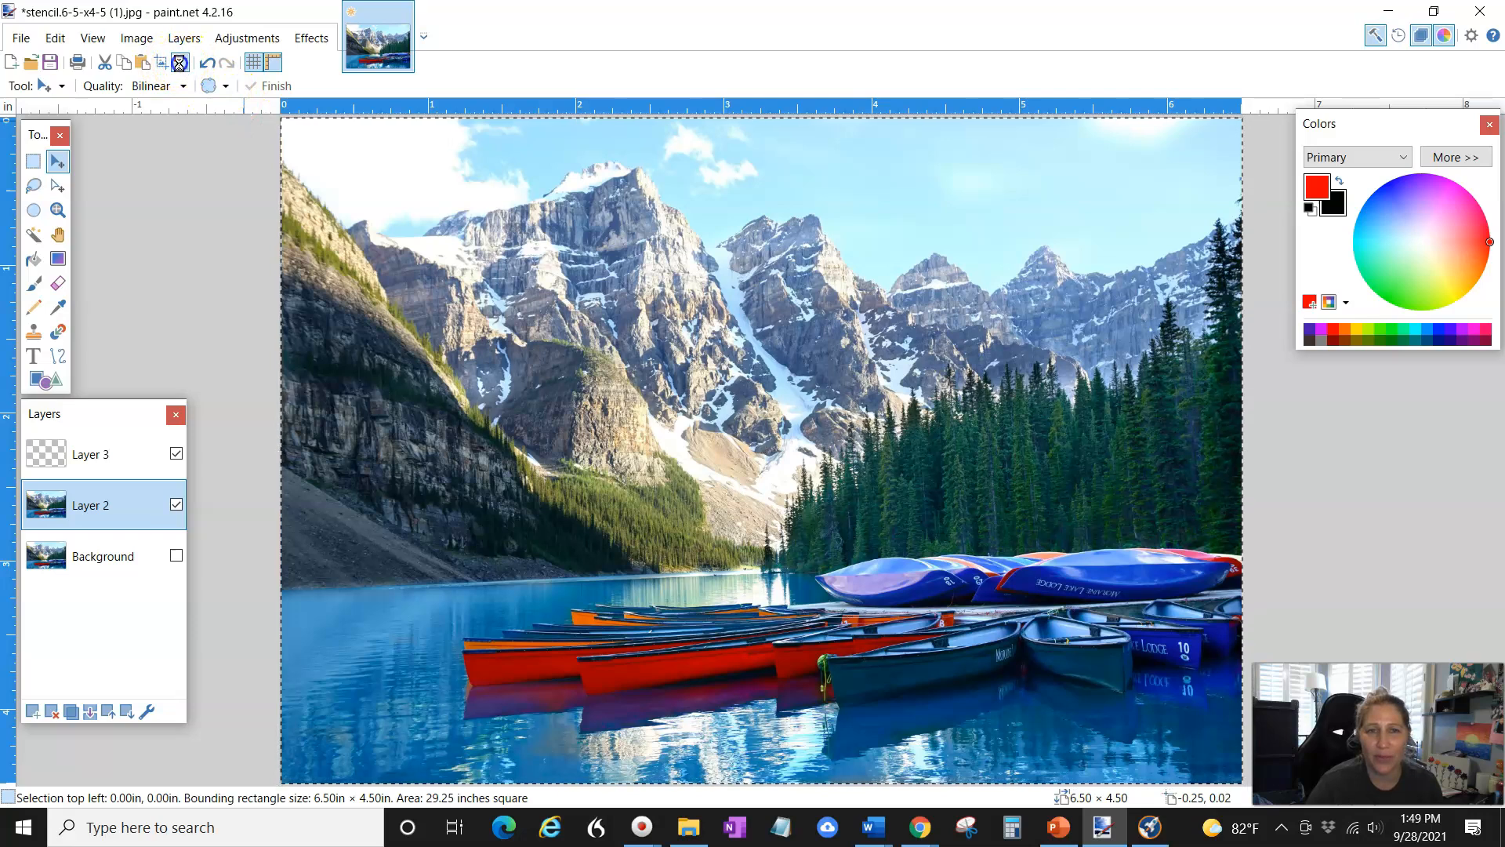
click(236, 196)
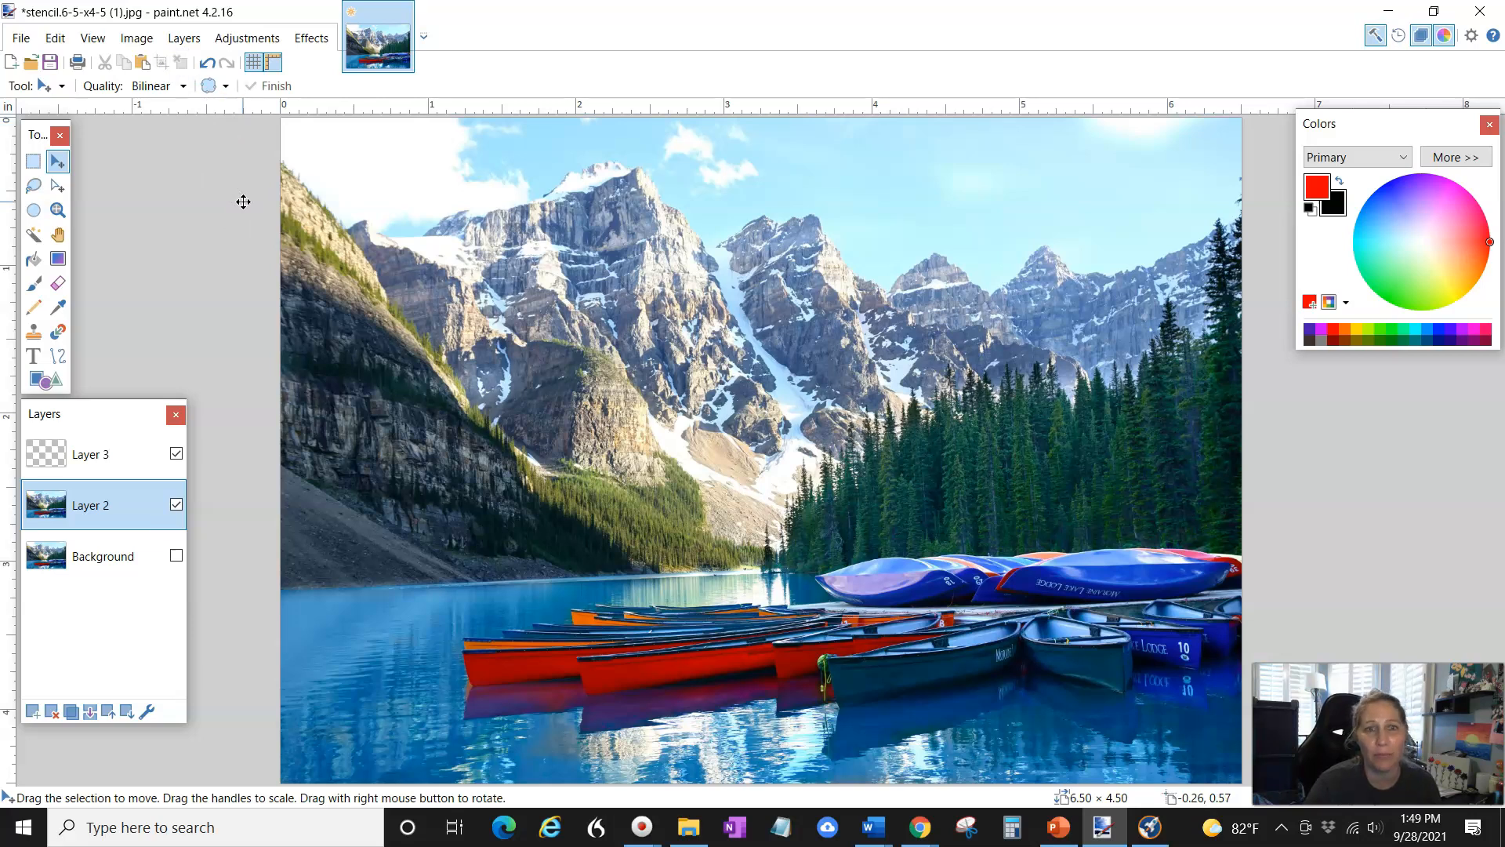
click(179, 281)
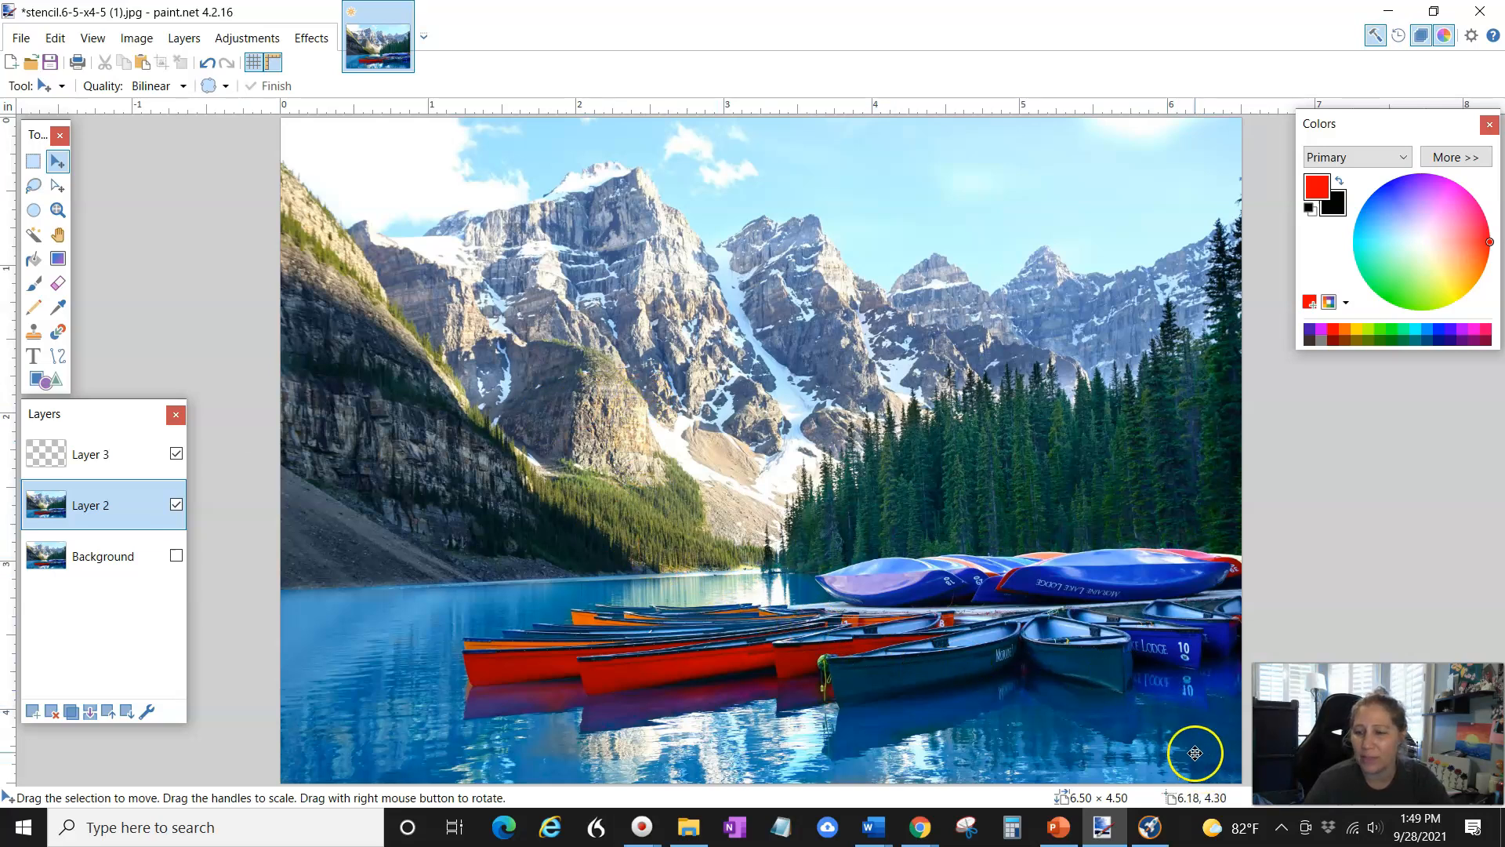
Sample the dark blue of the canoe marked 10 as the primary color with the Color Picker
drag(1332, 737, 1332, 592)
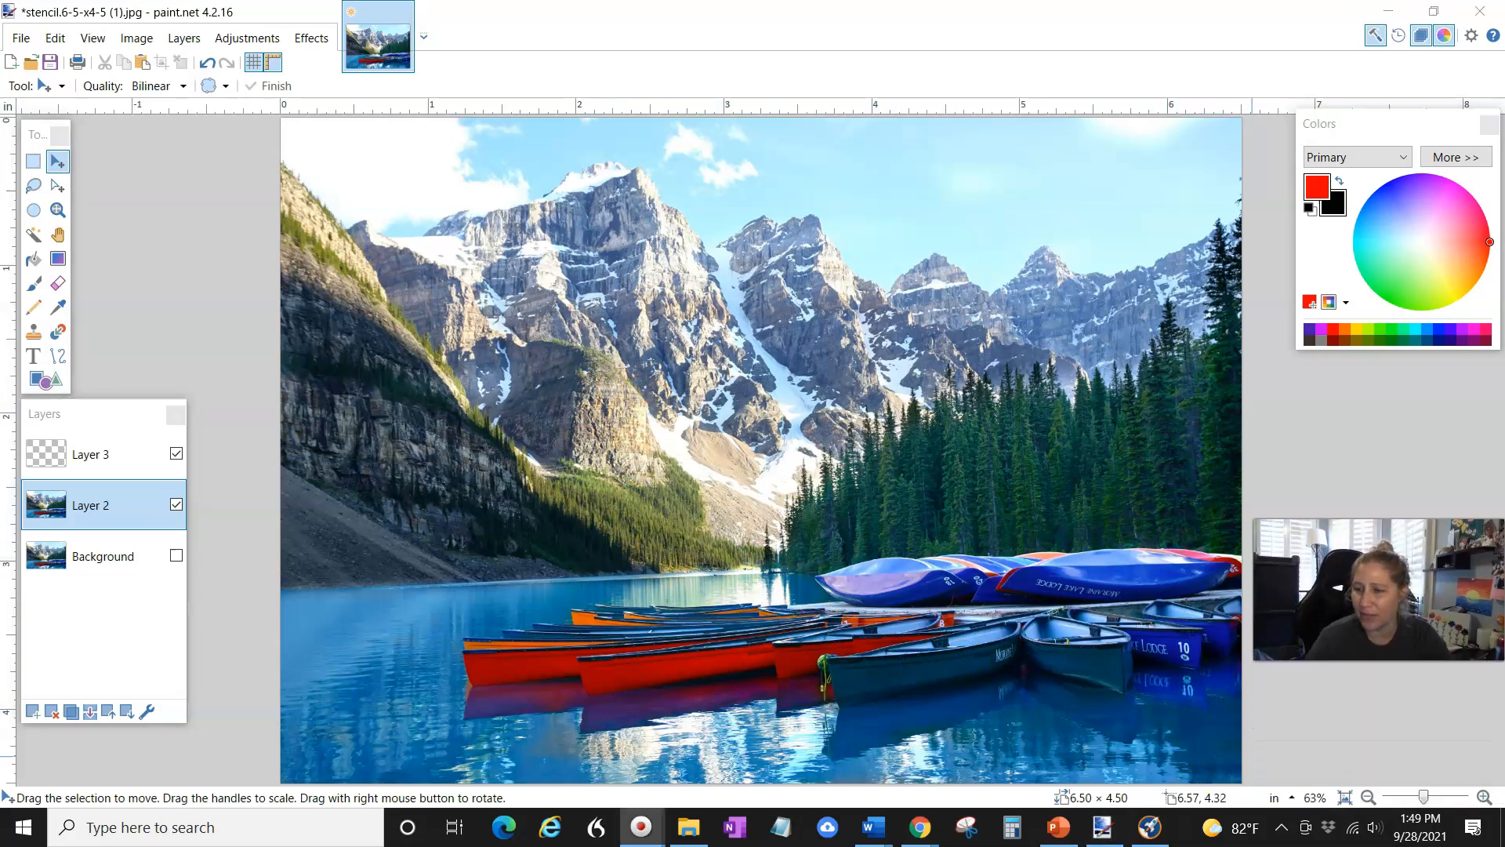
click(1484, 797)
click(1484, 797)
click(1484, 797)
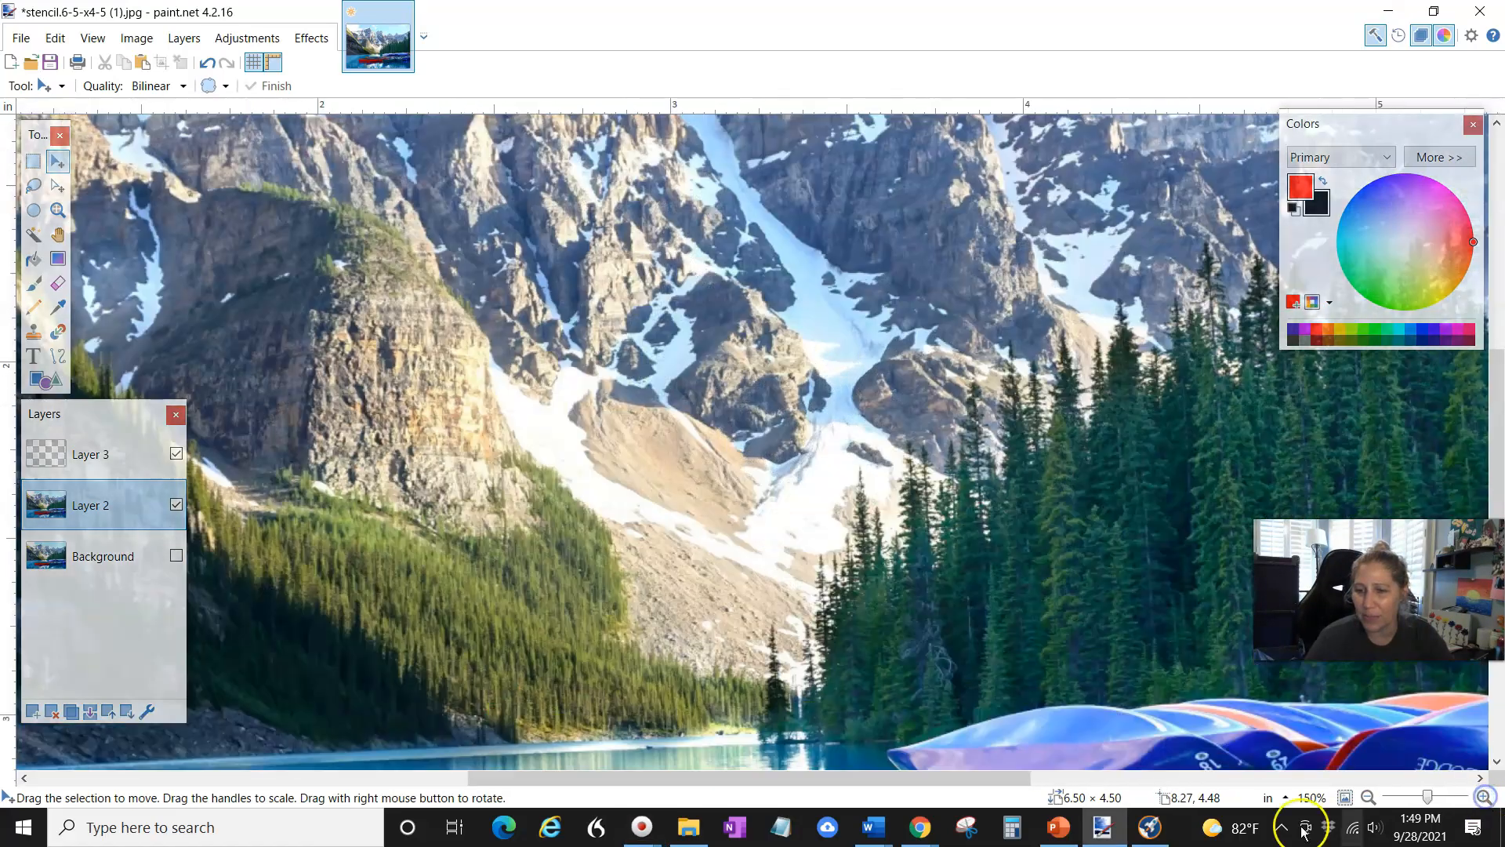
drag(961, 778, 1197, 779)
scroll(946, 606, down, 2)
scroll(946, 607, down, 4)
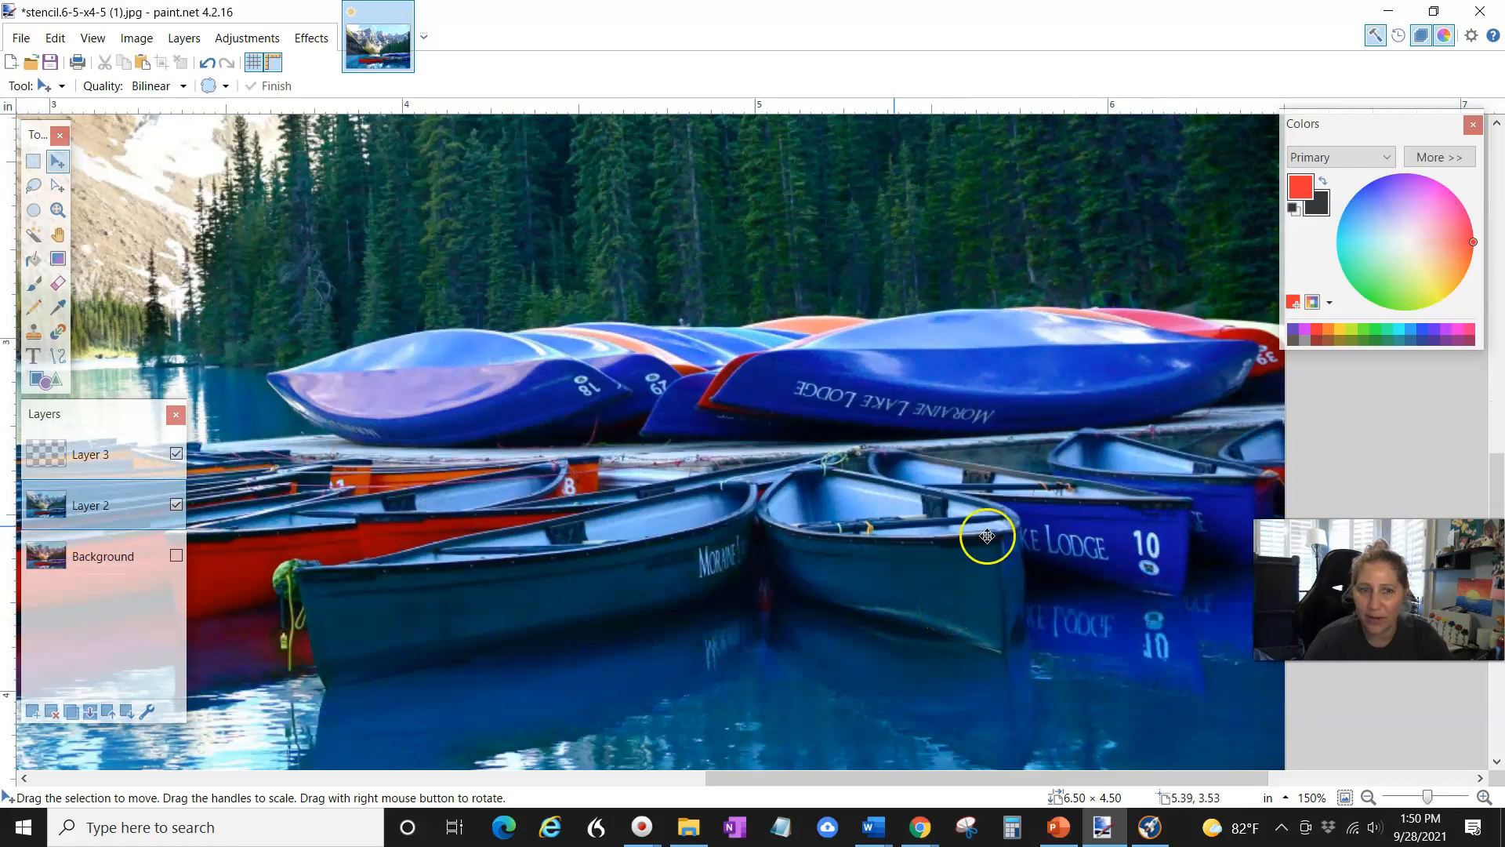
click(57, 308)
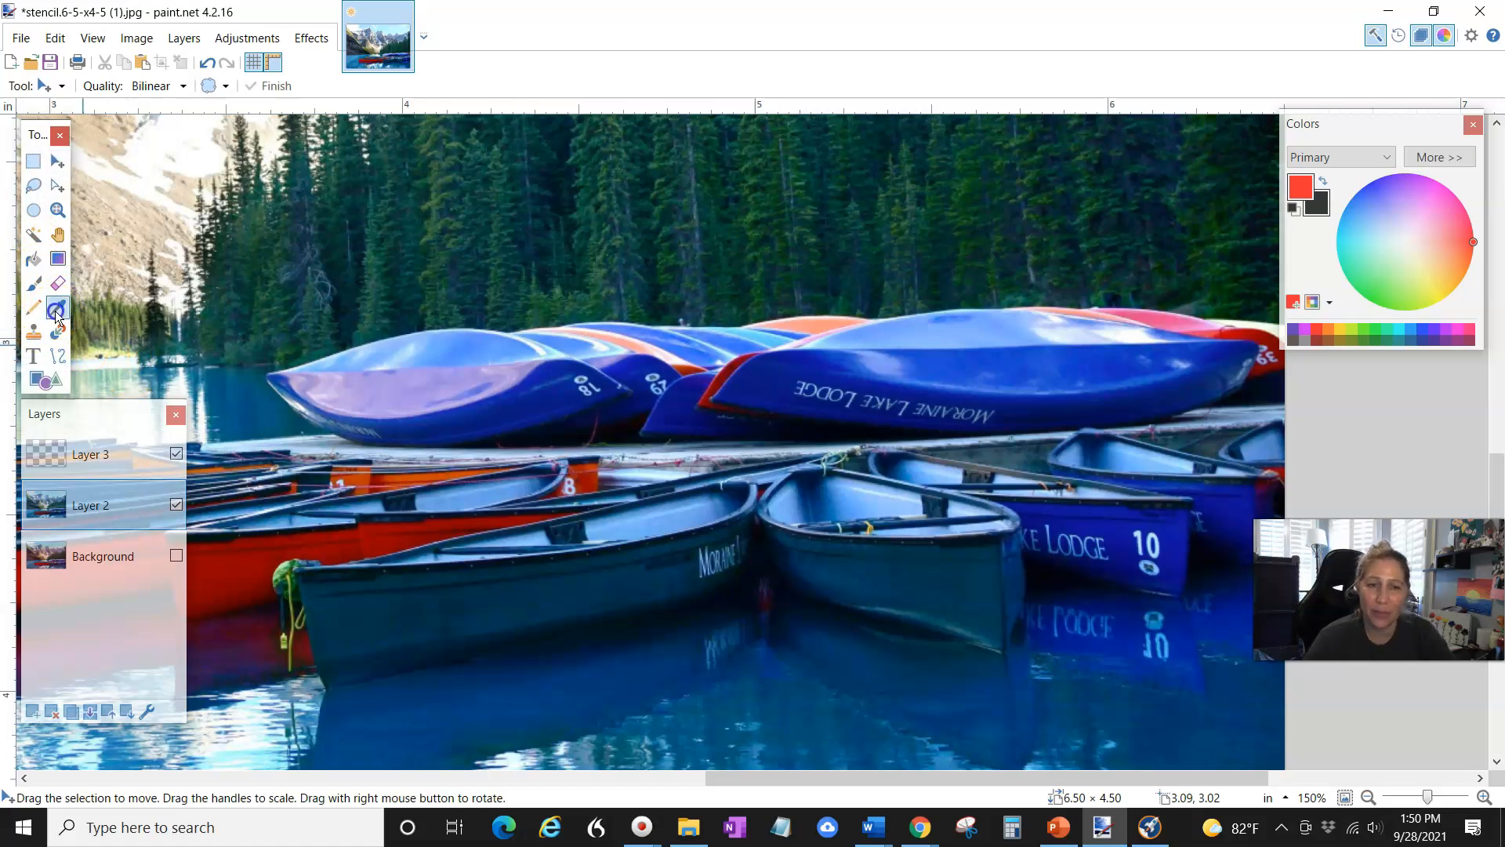
click(1133, 521)
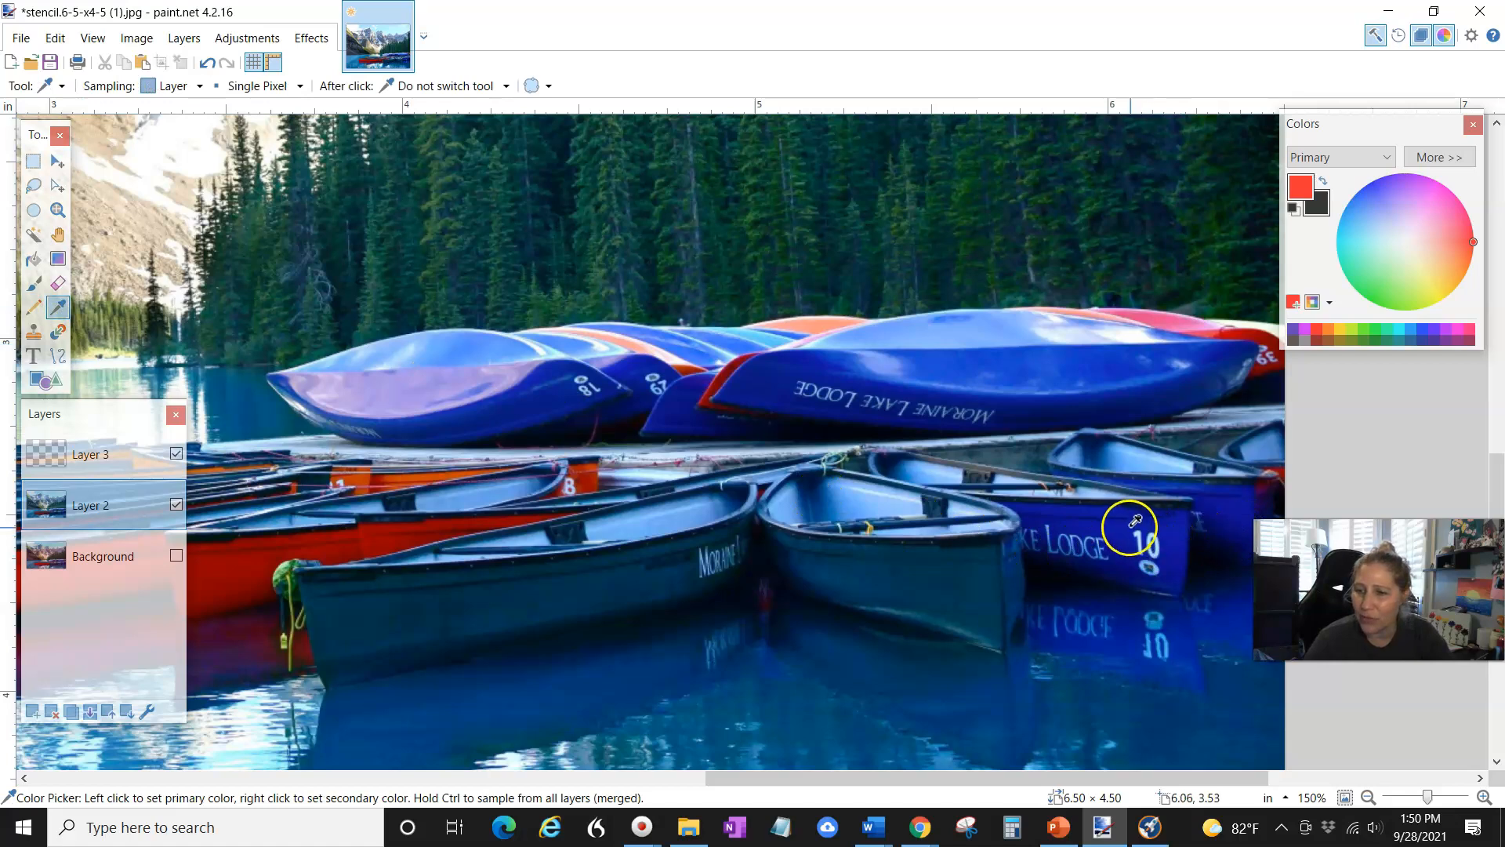
click(1216, 430)
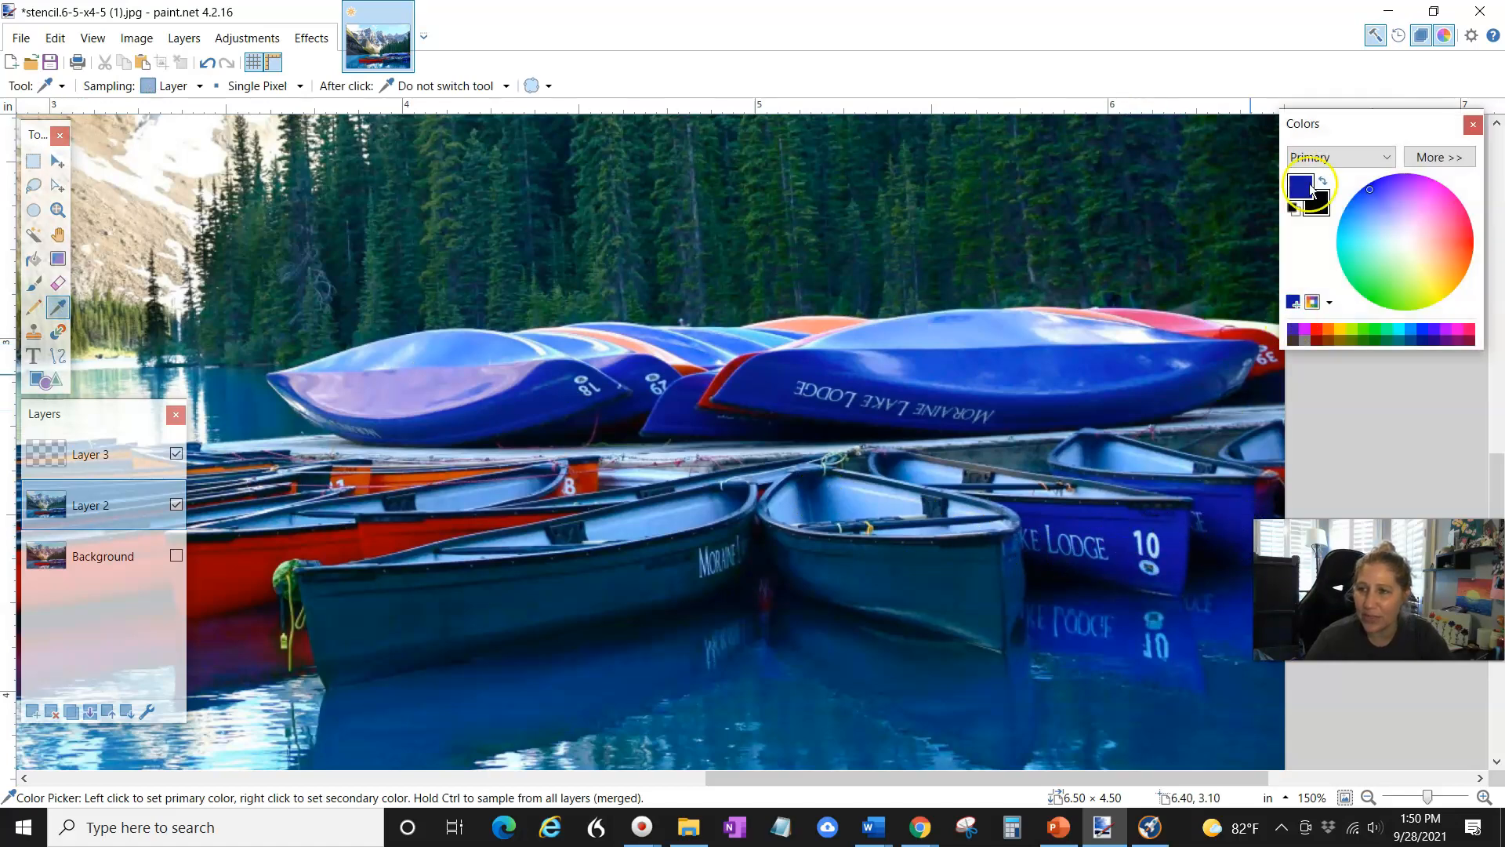
Paint over the number 10 on the blue canoe's hull on Layer 2 with the Paintbrush in the sampled blue
click(33, 285)
mouse_move(1149, 538)
mouse_down()
mouse_move(1155, 554)
mouse_move(1141, 531)
mouse_up()
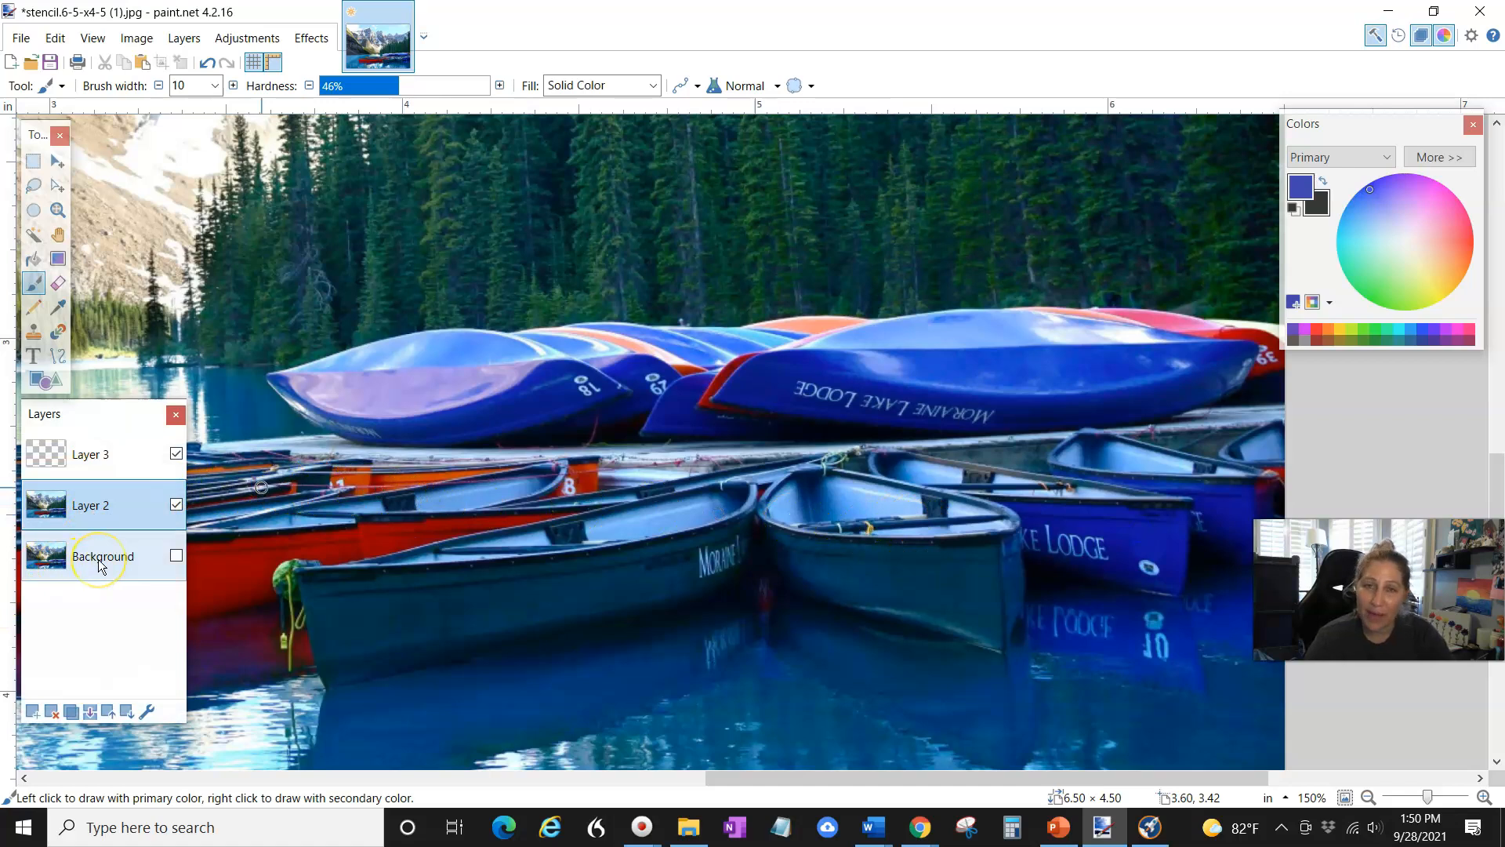
click(106, 518)
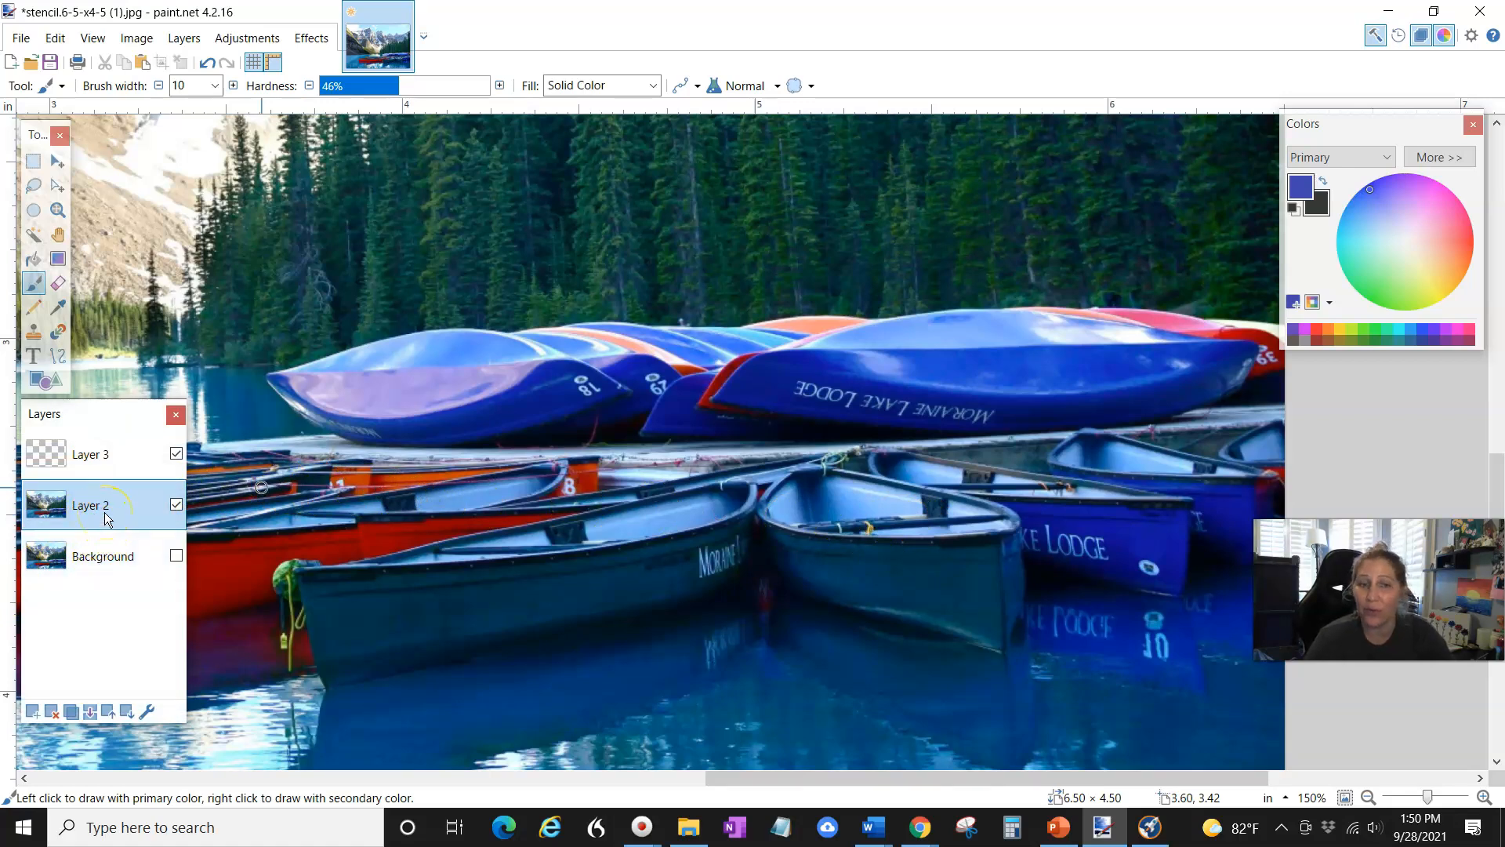
On Layer 3, draw a red ellipse outline about 0.40 × 0.30 in around the painted-over number on the blue canoe's hull
click(100, 461)
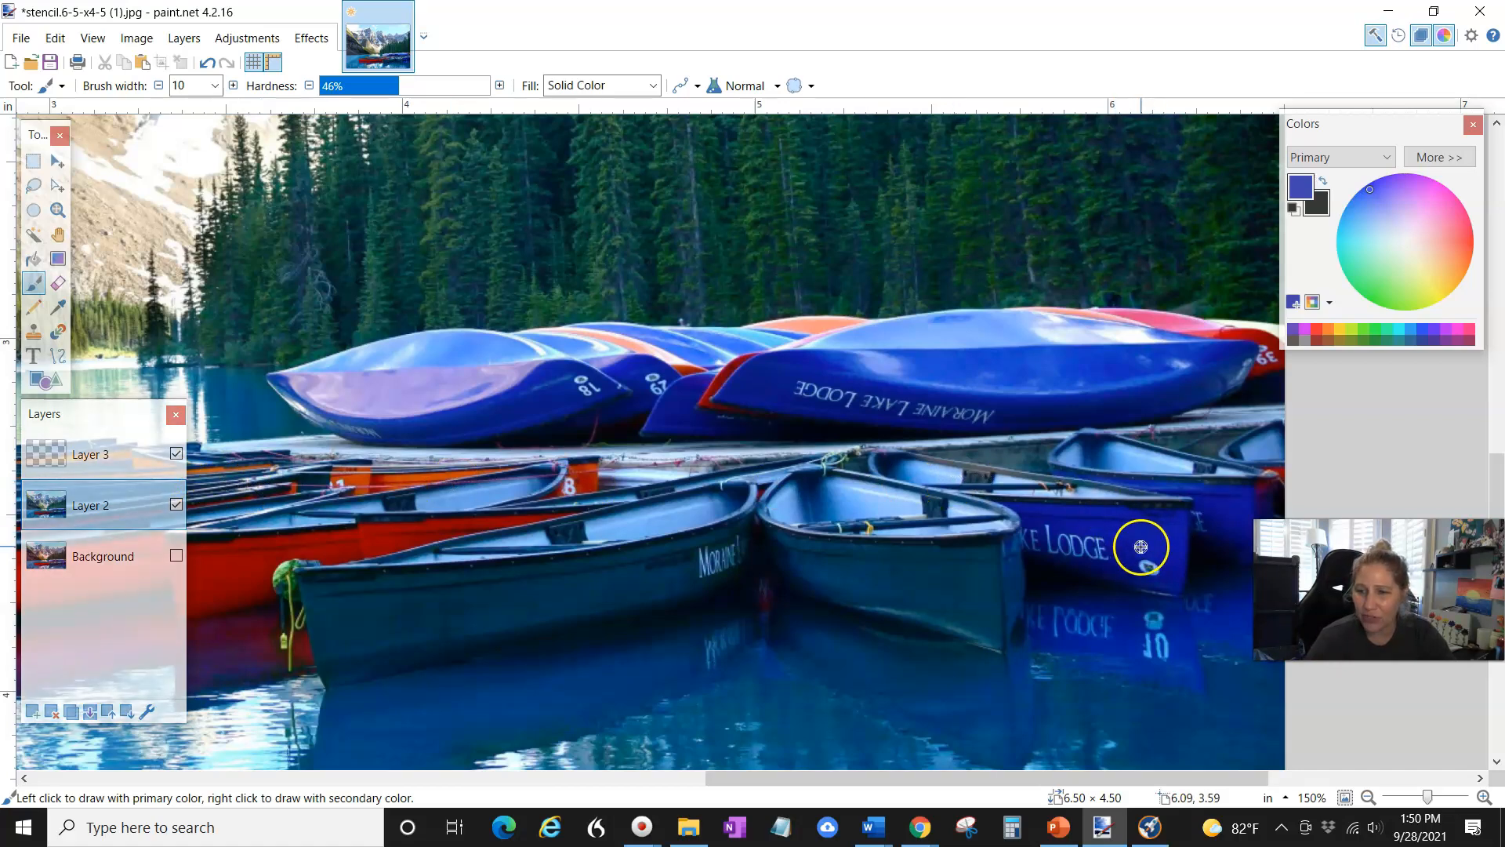
click(1368, 797)
click(1368, 798)
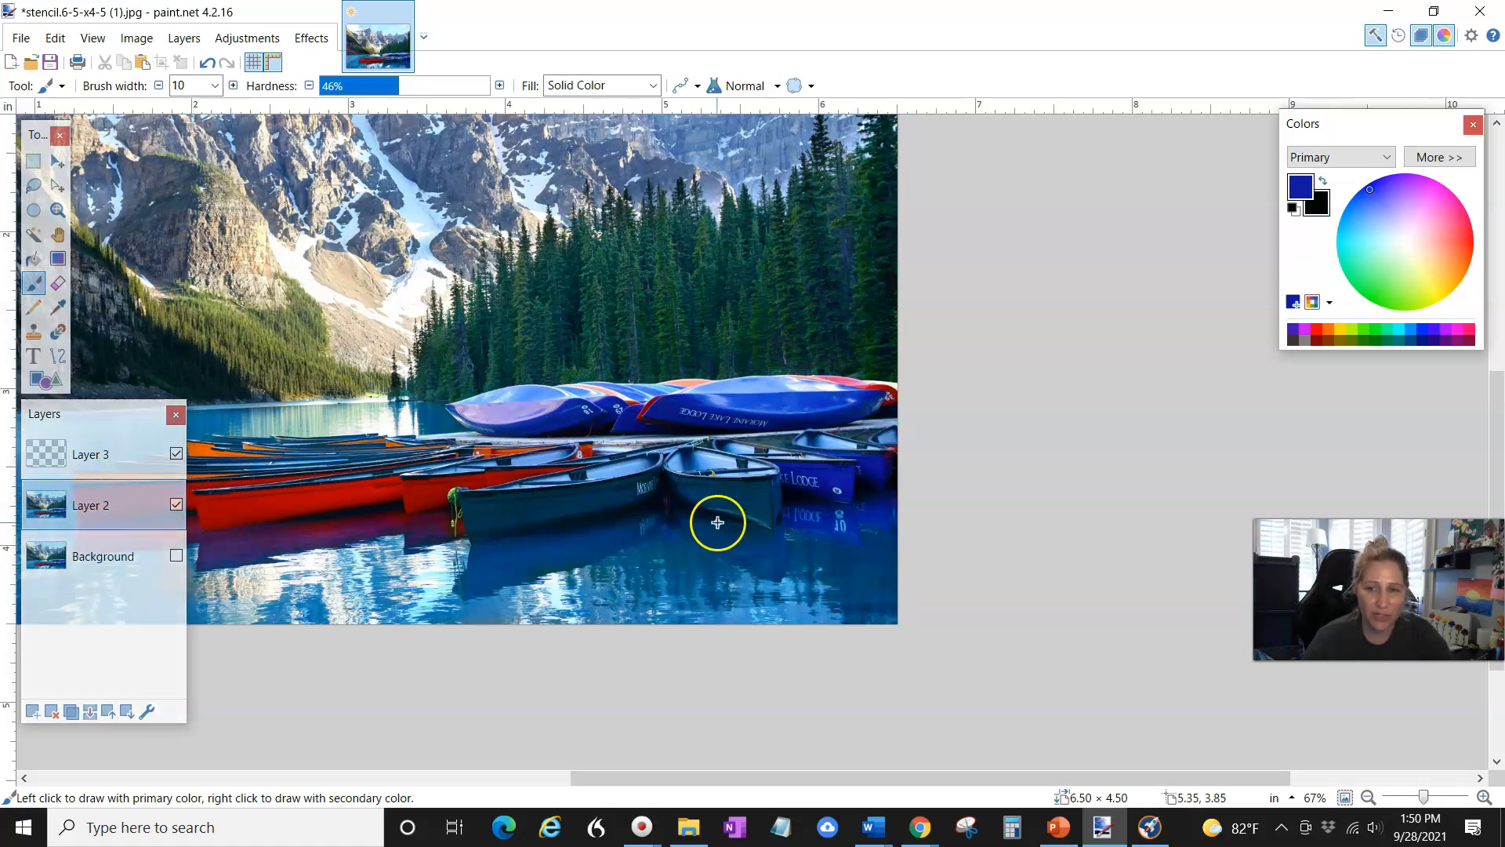
click(124, 456)
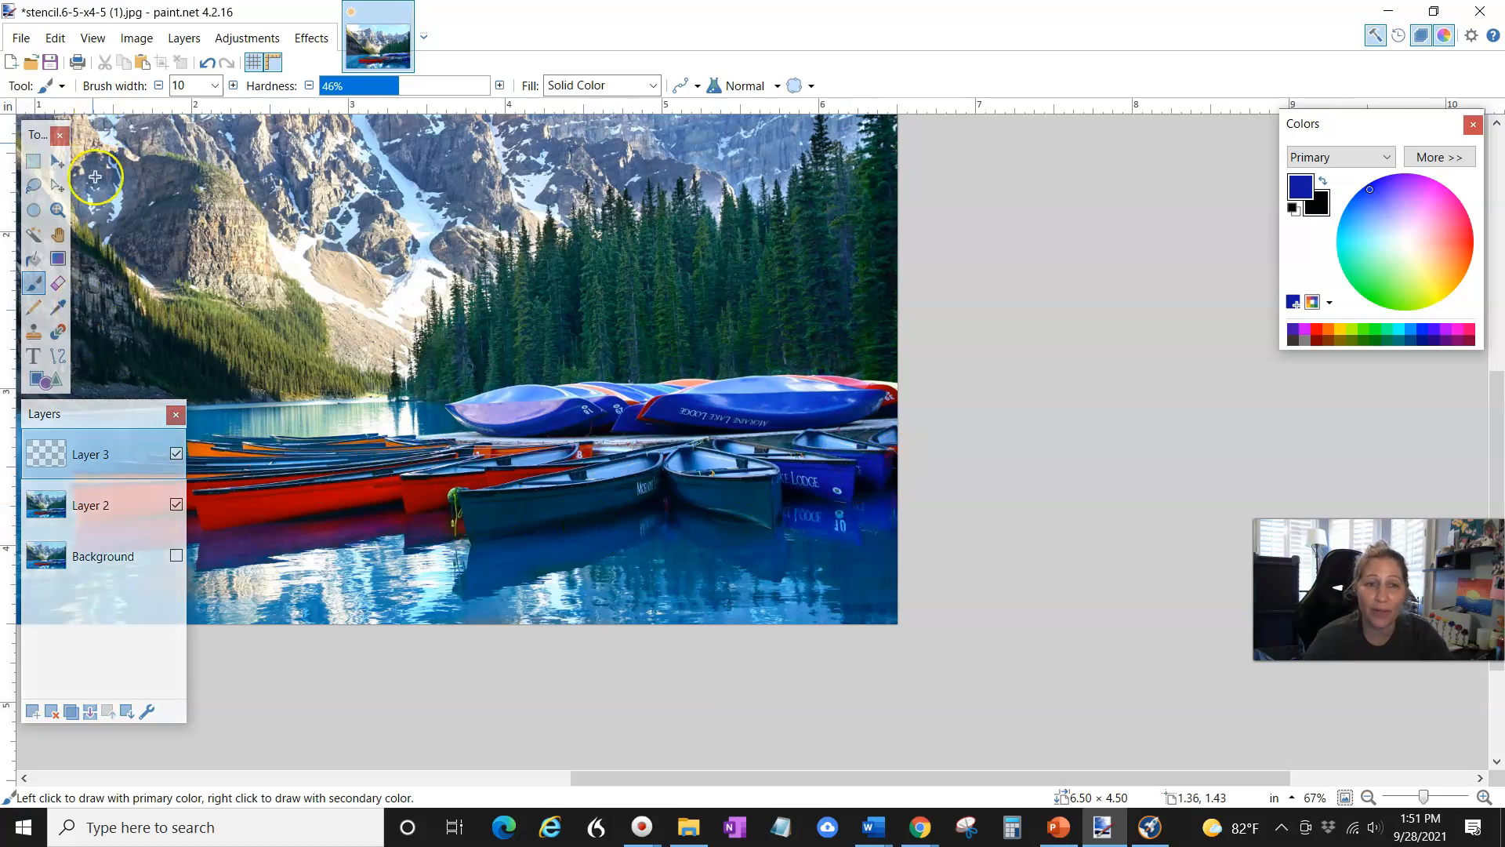
click(48, 382)
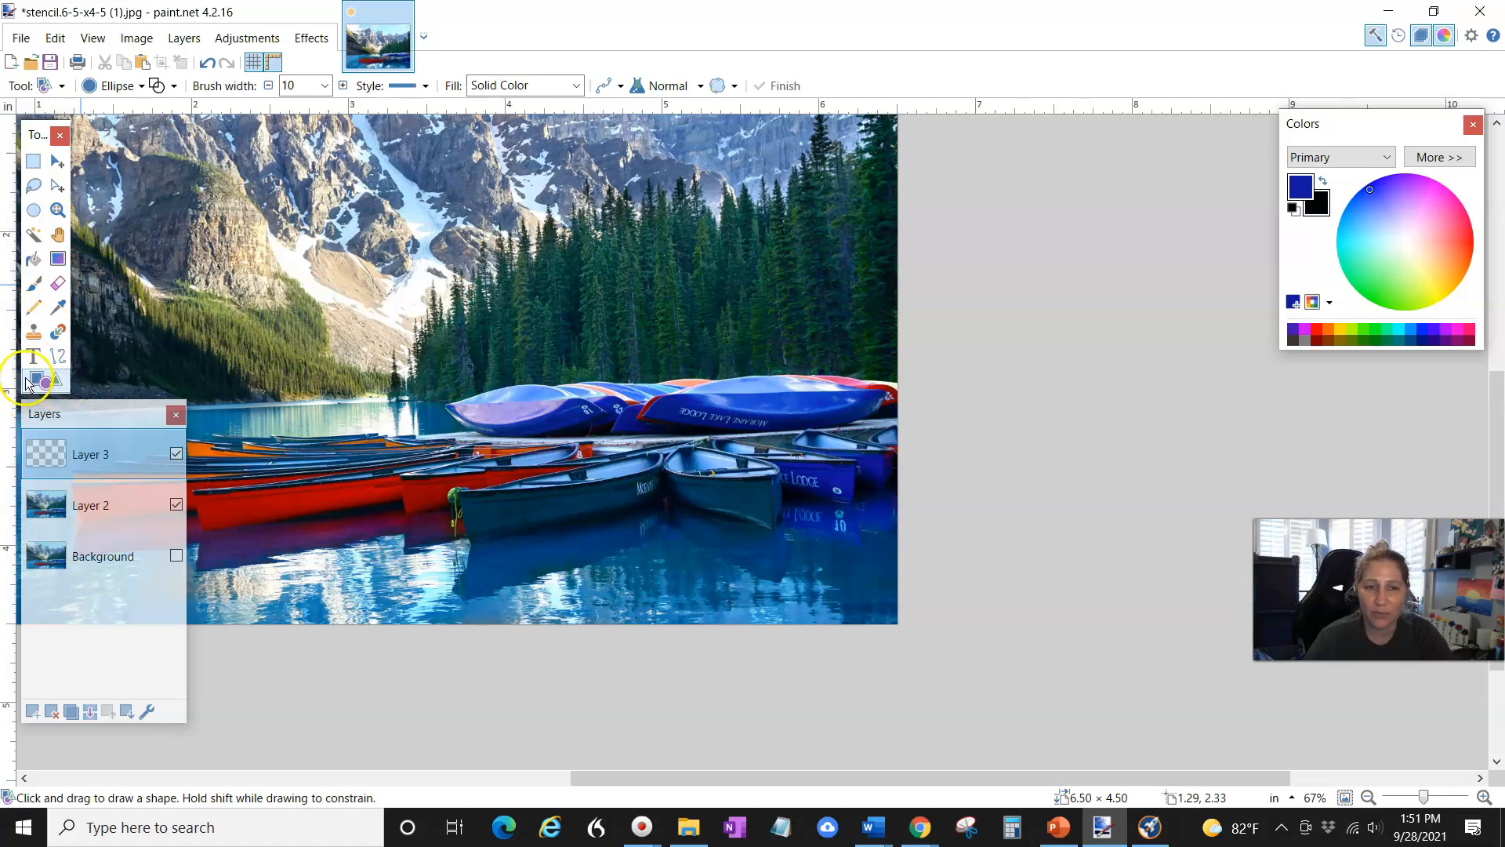
click(141, 86)
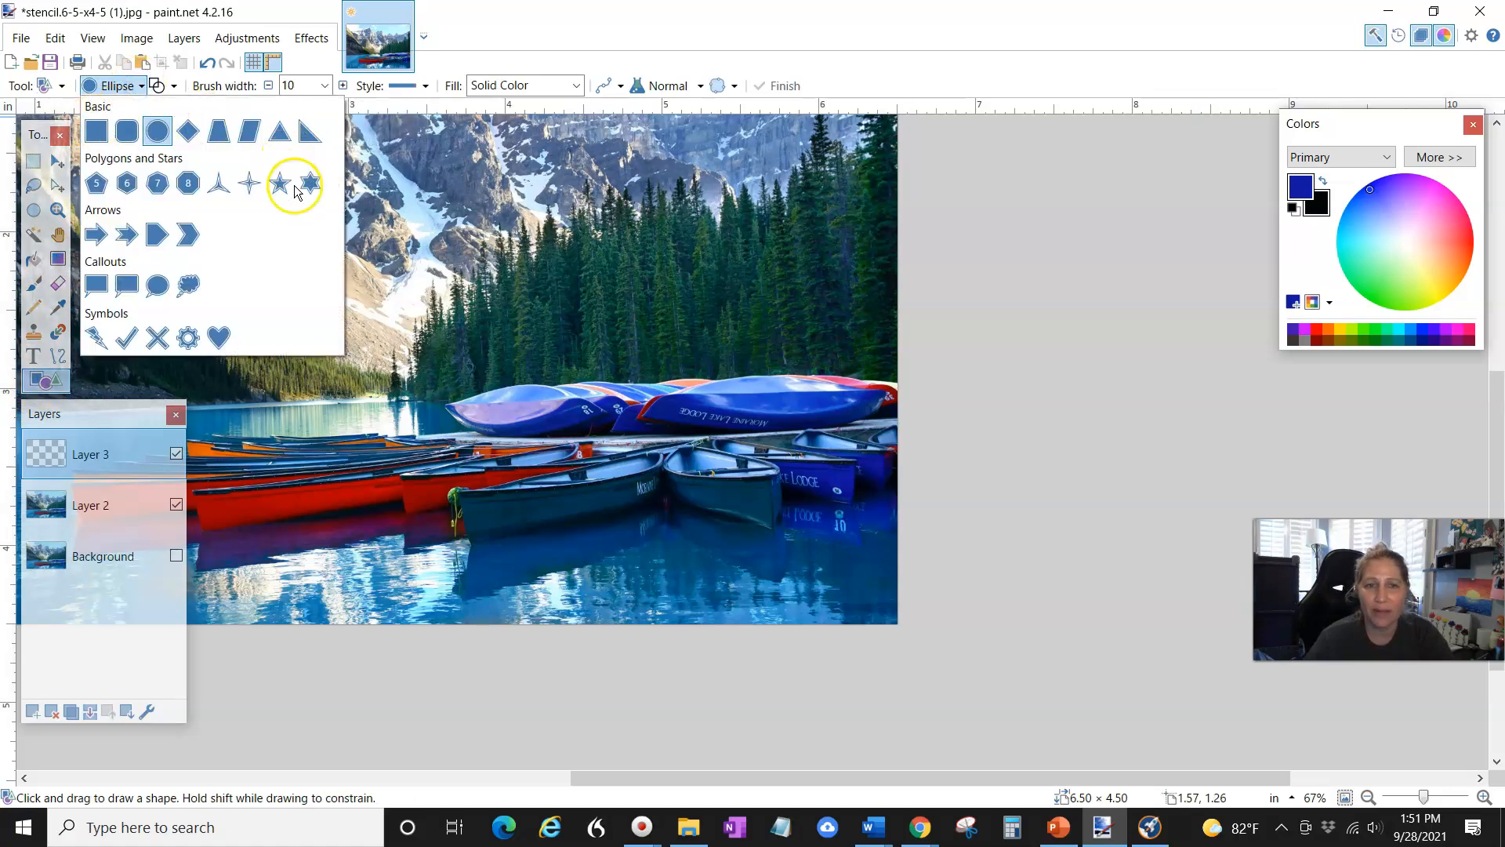
click(158, 128)
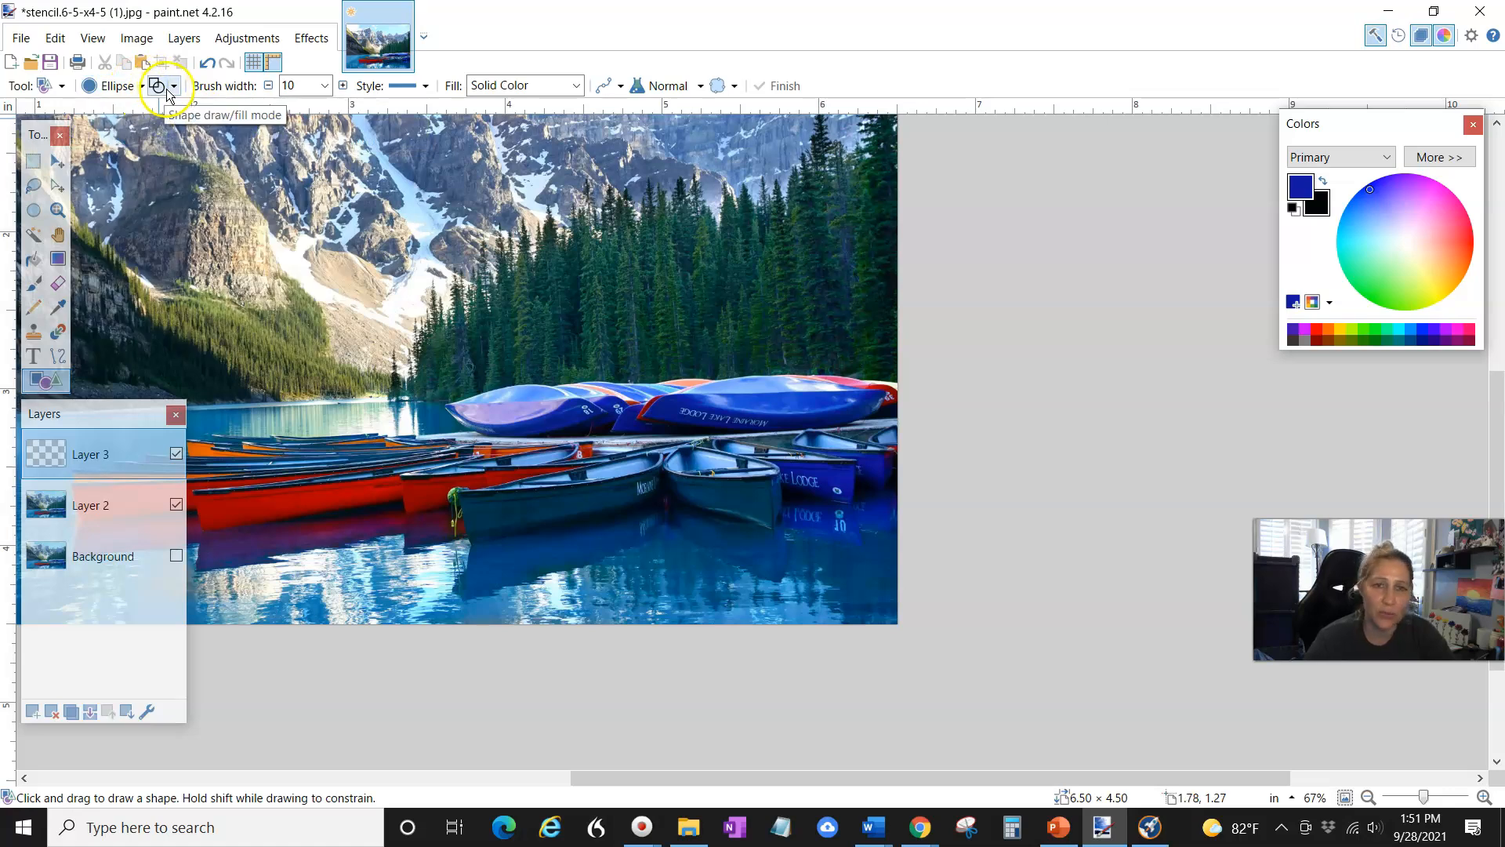
click(173, 86)
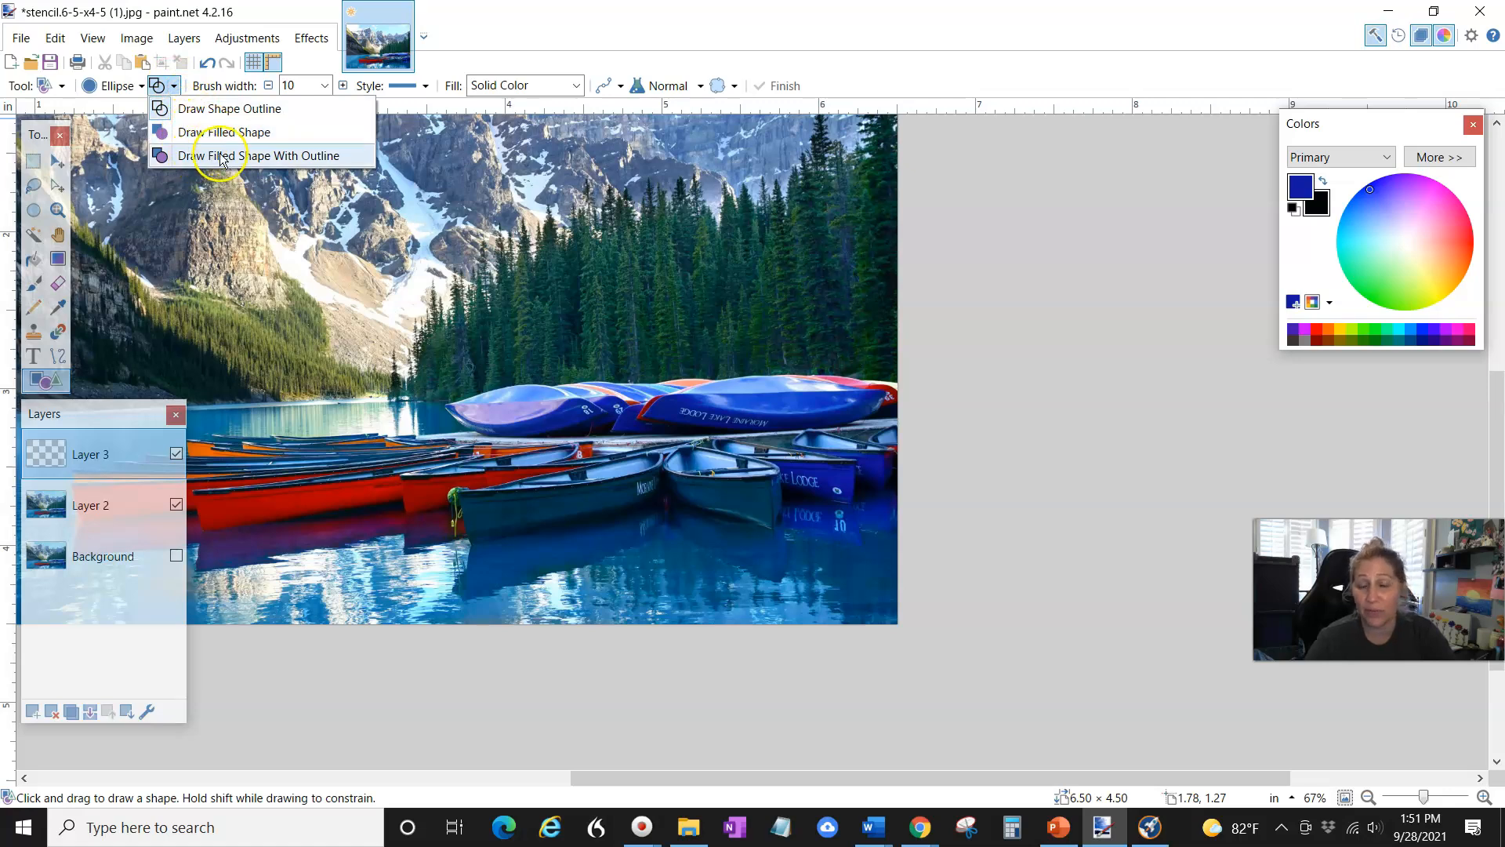
click(194, 108)
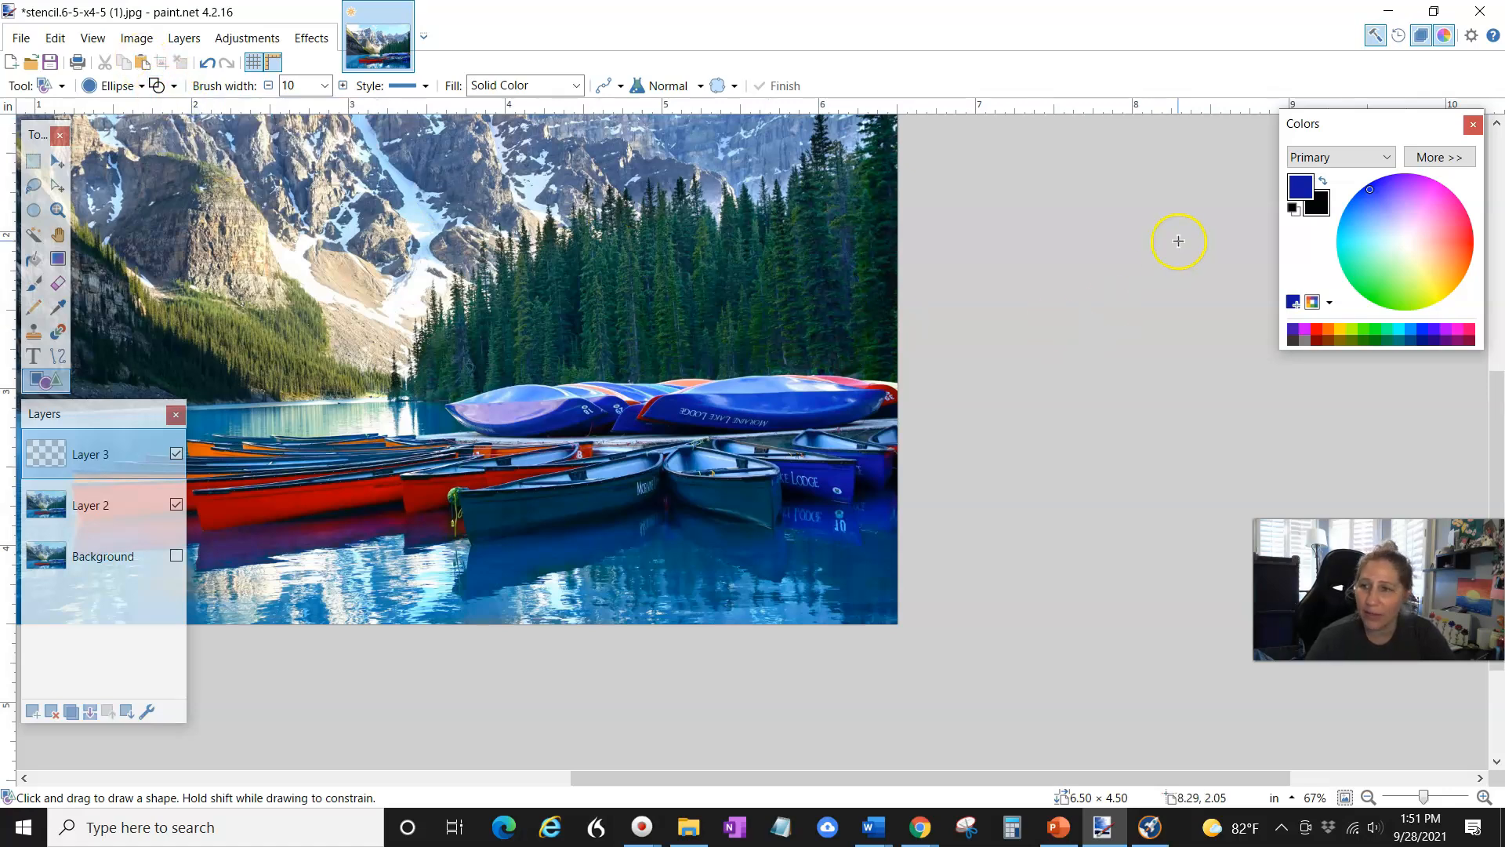
click(1319, 329)
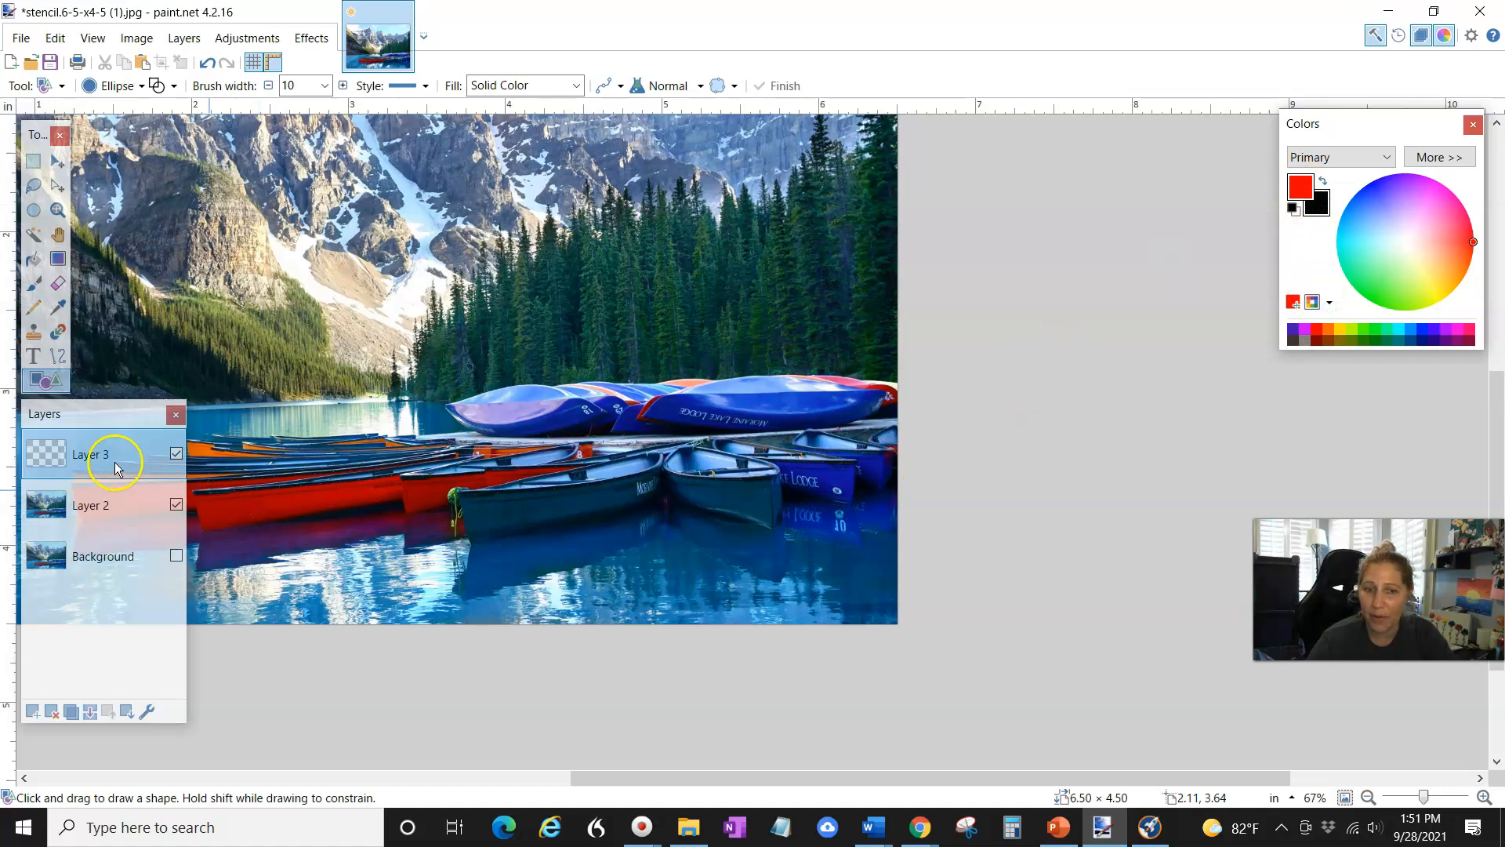
drag(806, 454, 867, 500)
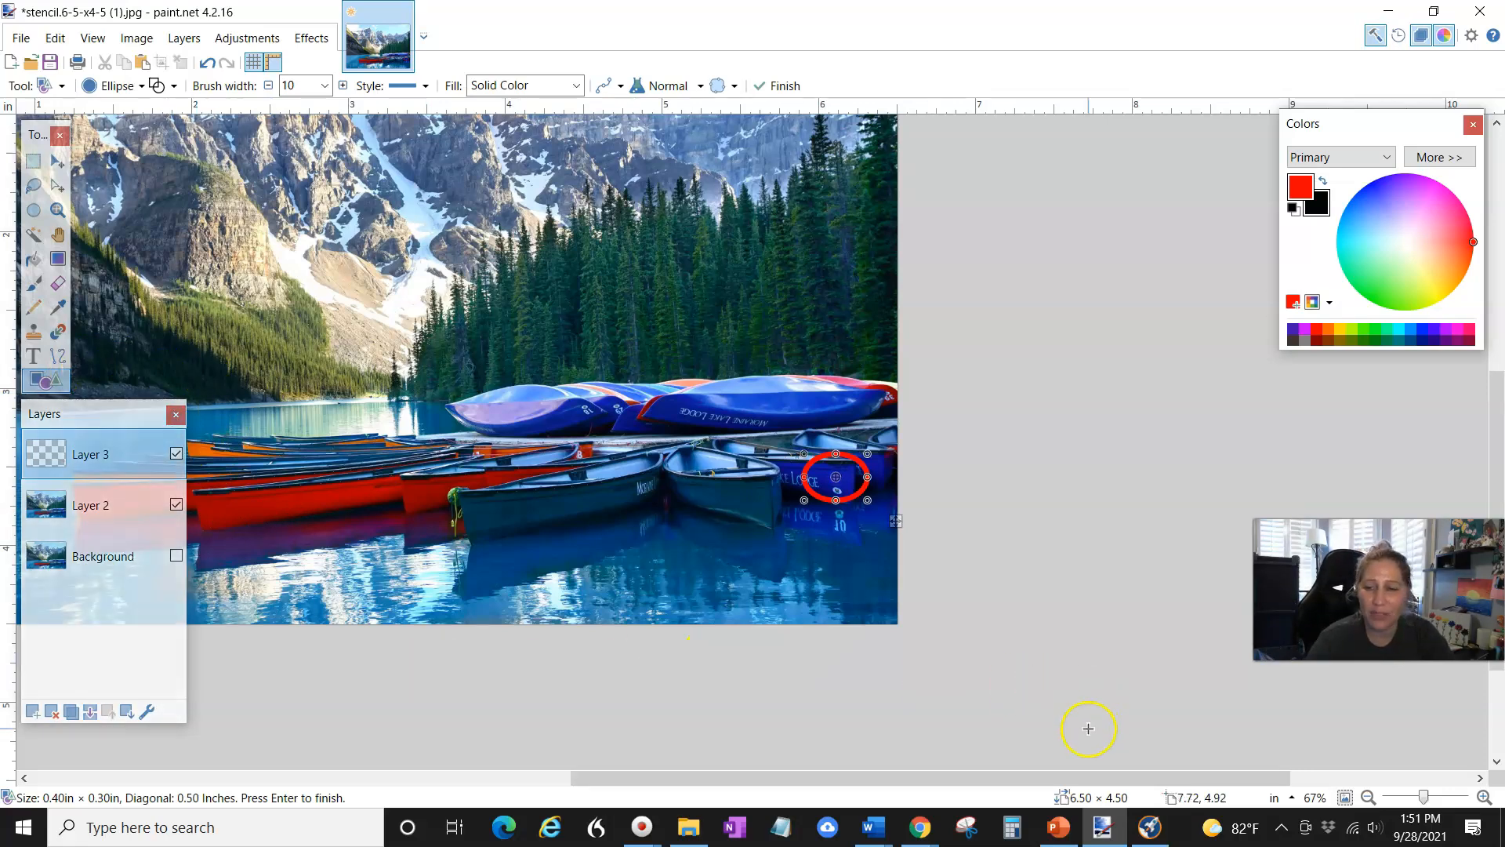
Make Layer 2 active and sample the light blue sky just left of the small white clouds as the primary color
drag(1081, 775, 904, 771)
scroll(907, 708, up, 2)
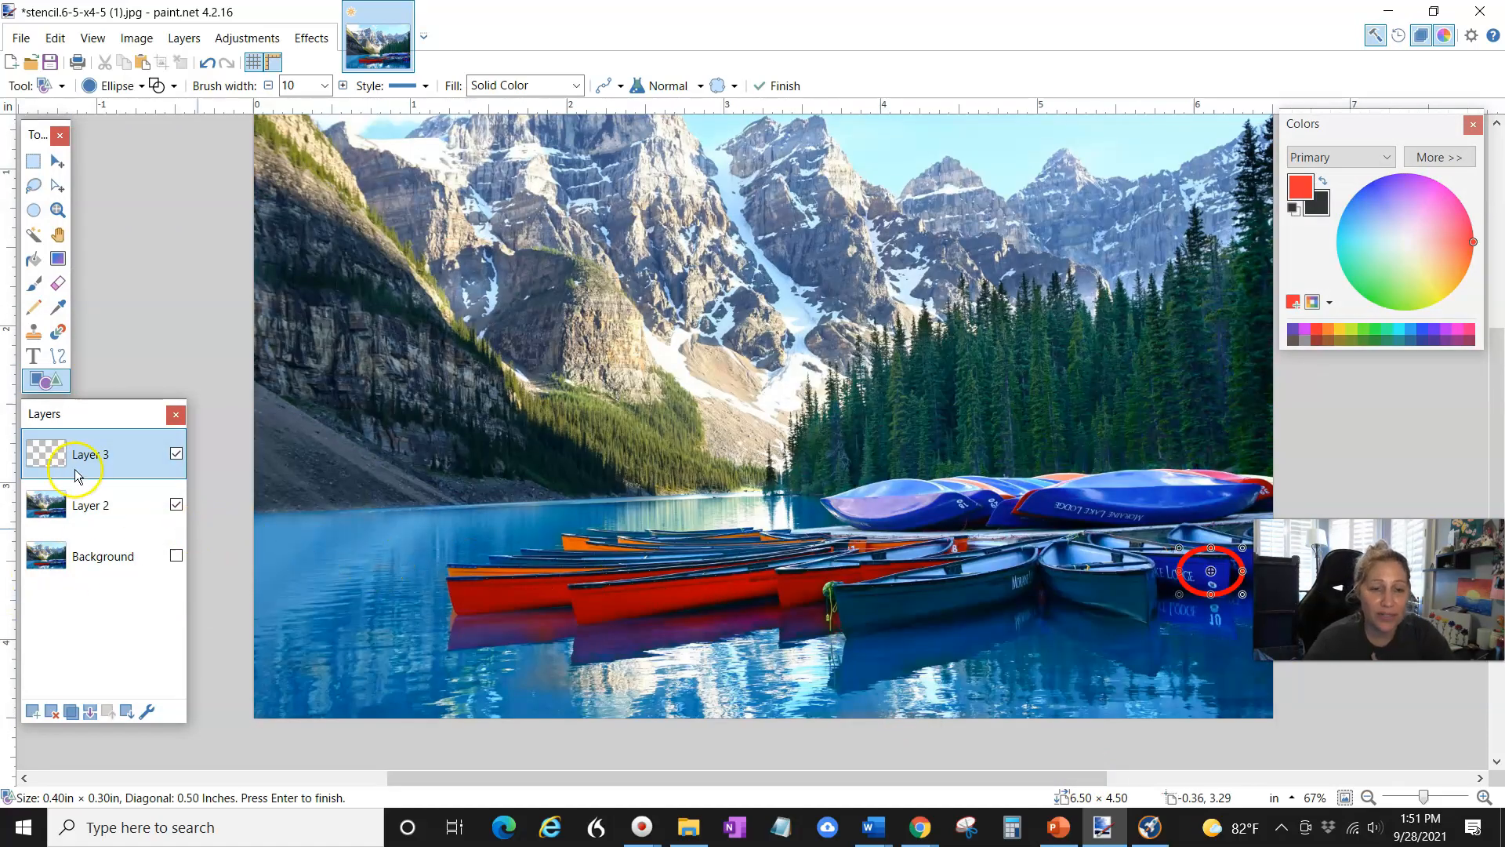
click(89, 507)
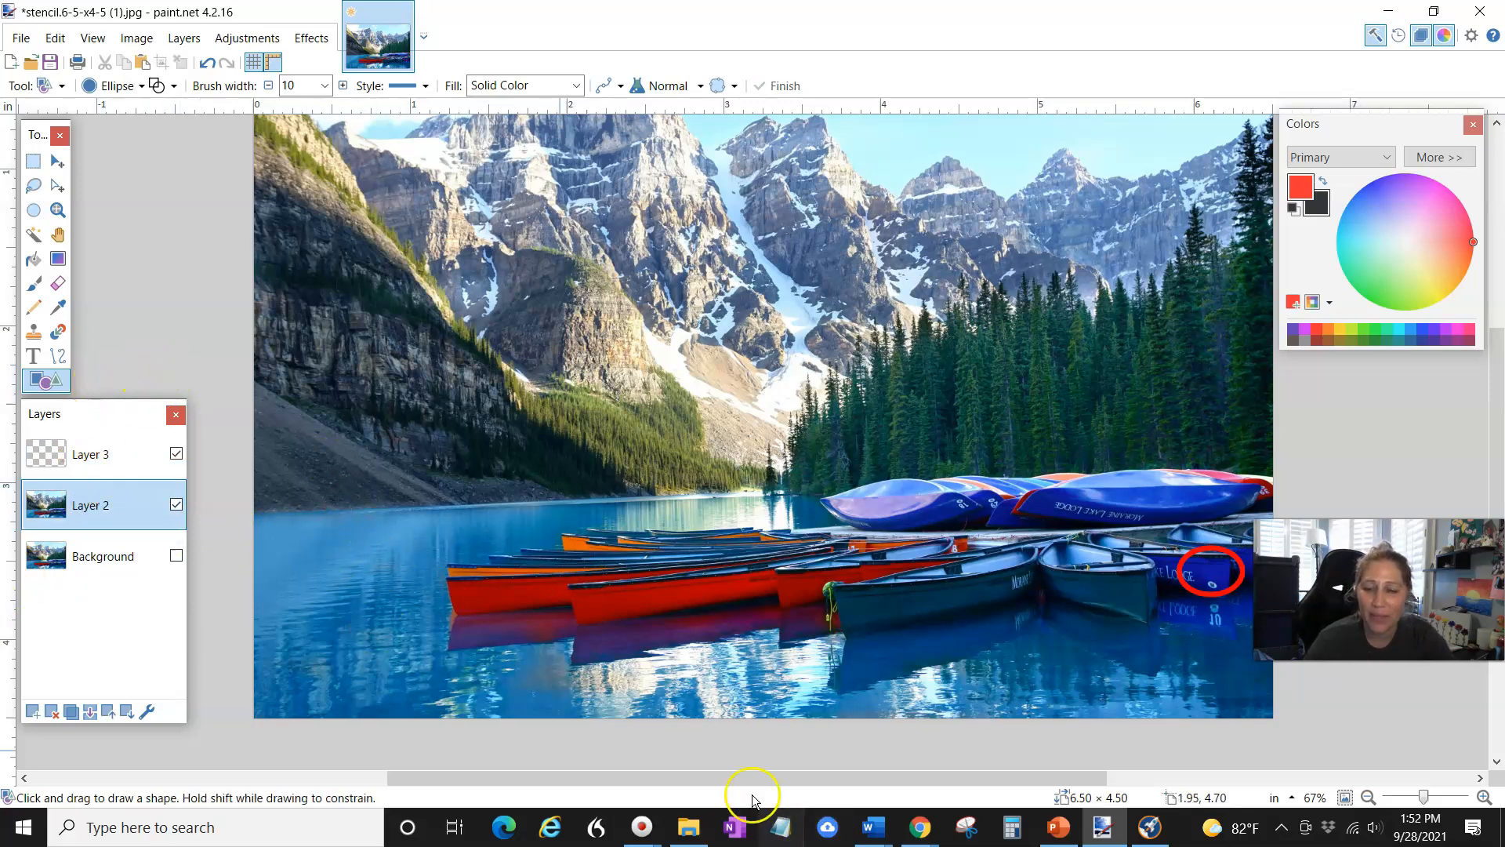
drag(753, 778, 846, 776)
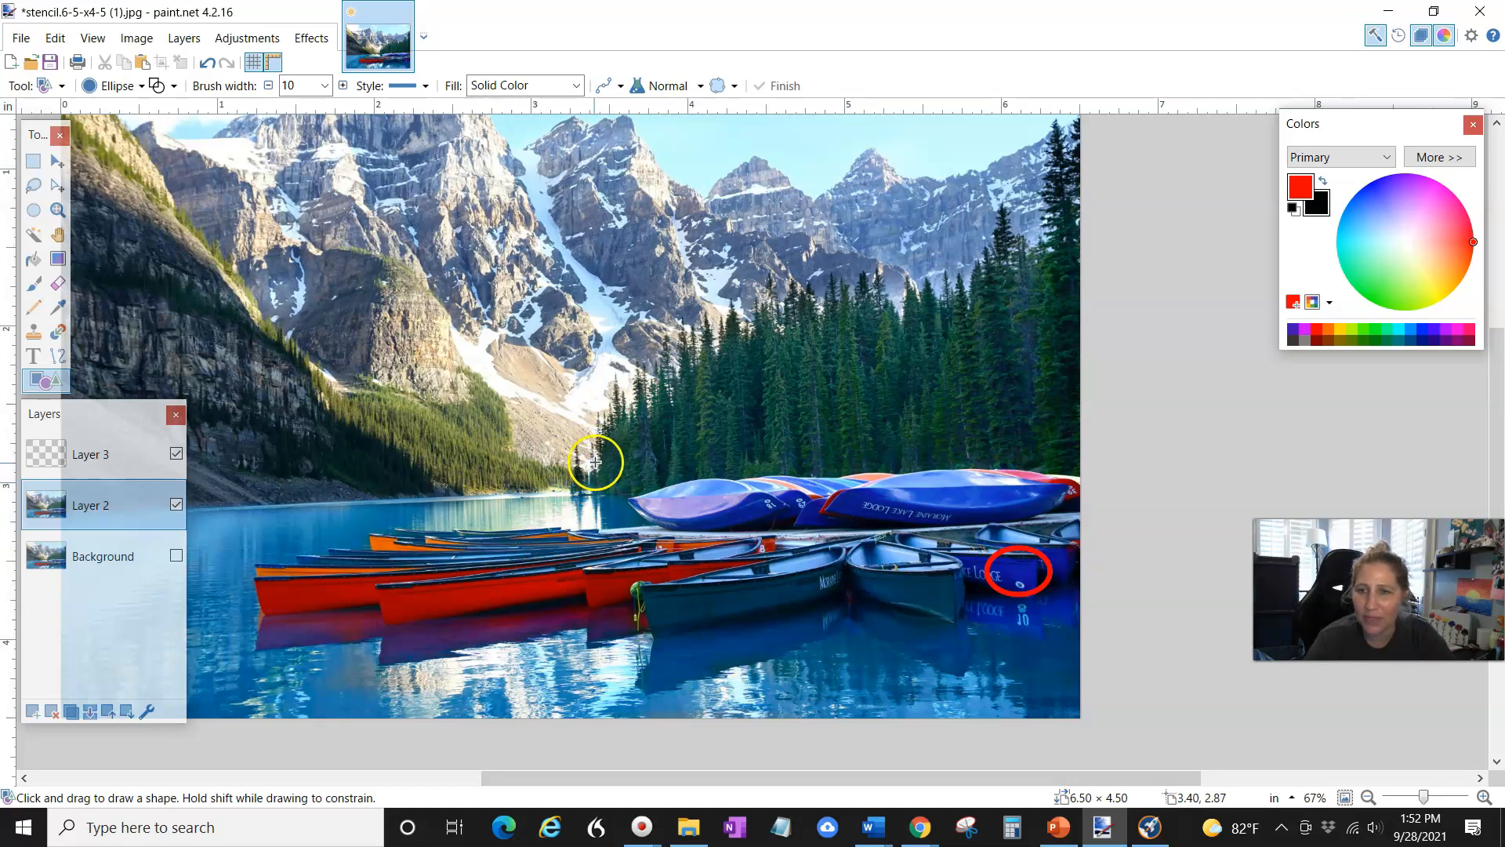
scroll(594, 468, up, 4)
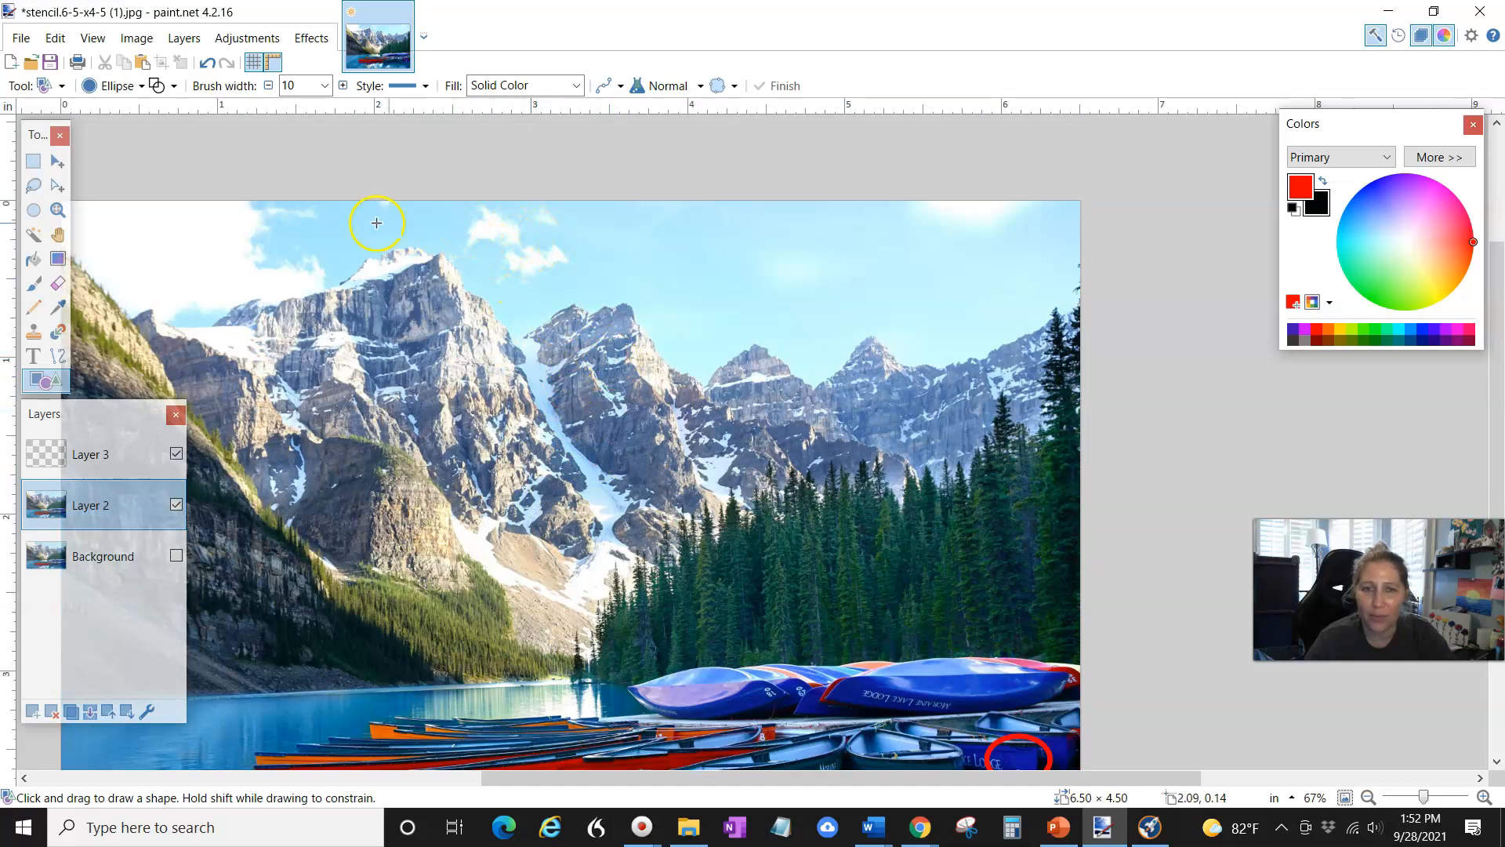
click(58, 311)
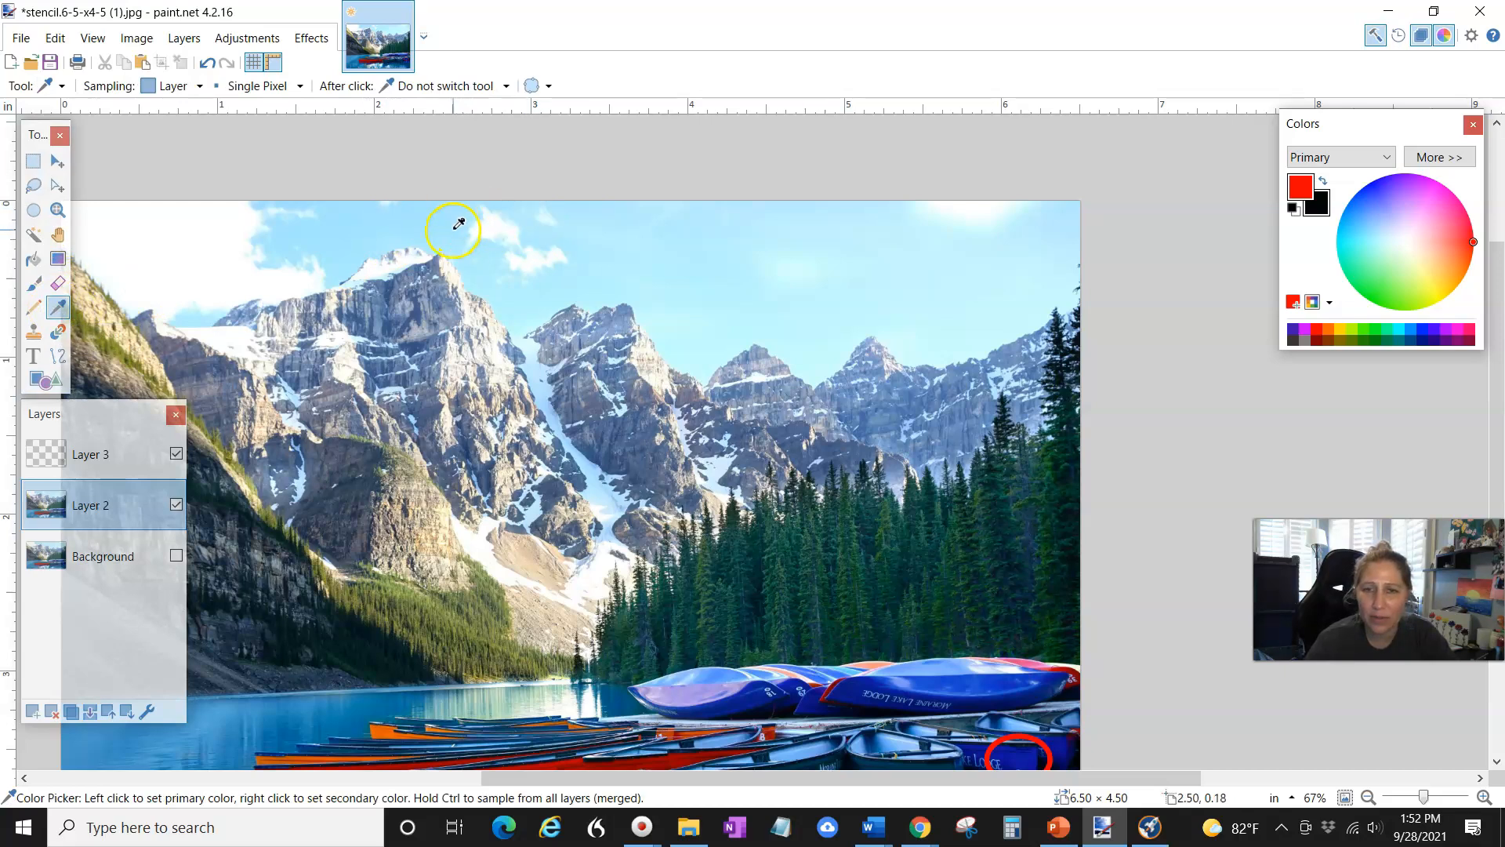
click(458, 229)
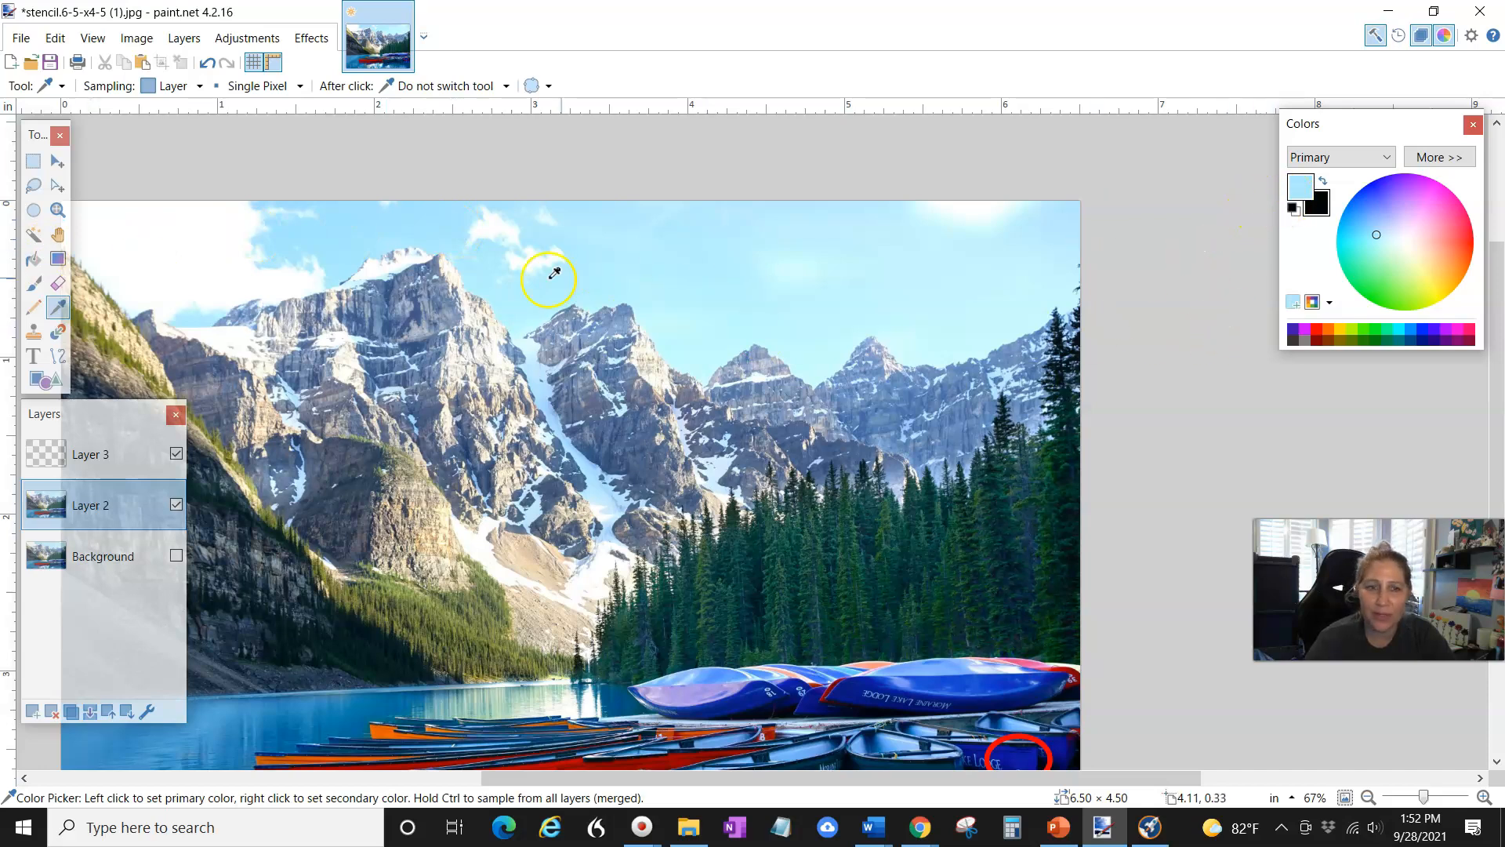
Set the Paintbrush to width 5 and hardness 42%, and paint over the left edge of the small white cloud on Layer 2
click(34, 283)
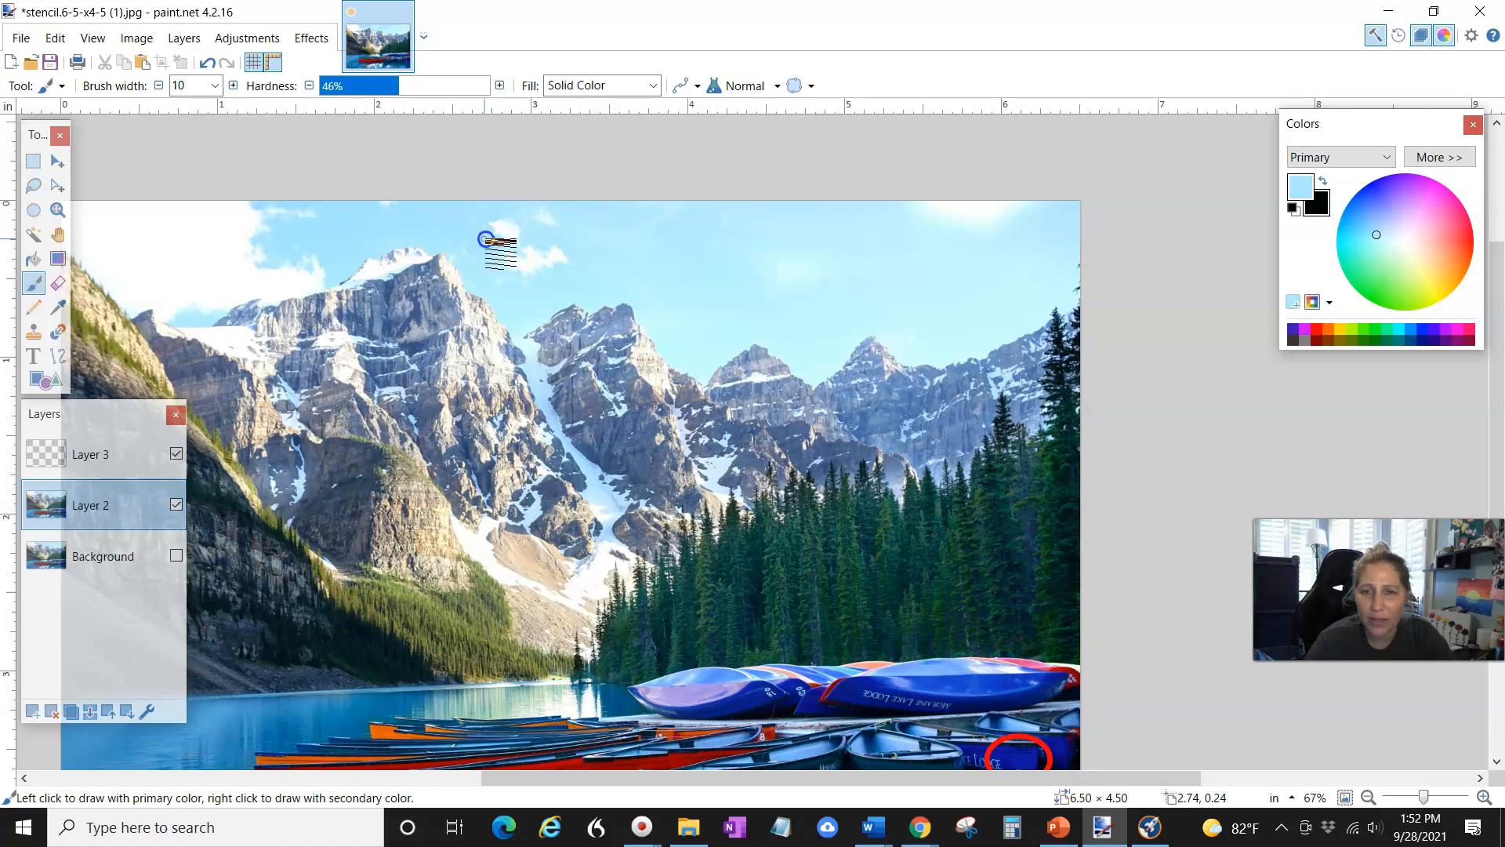
drag(472, 221, 463, 235)
click(1483, 796)
click(1481, 797)
scroll(904, 589, up, 3)
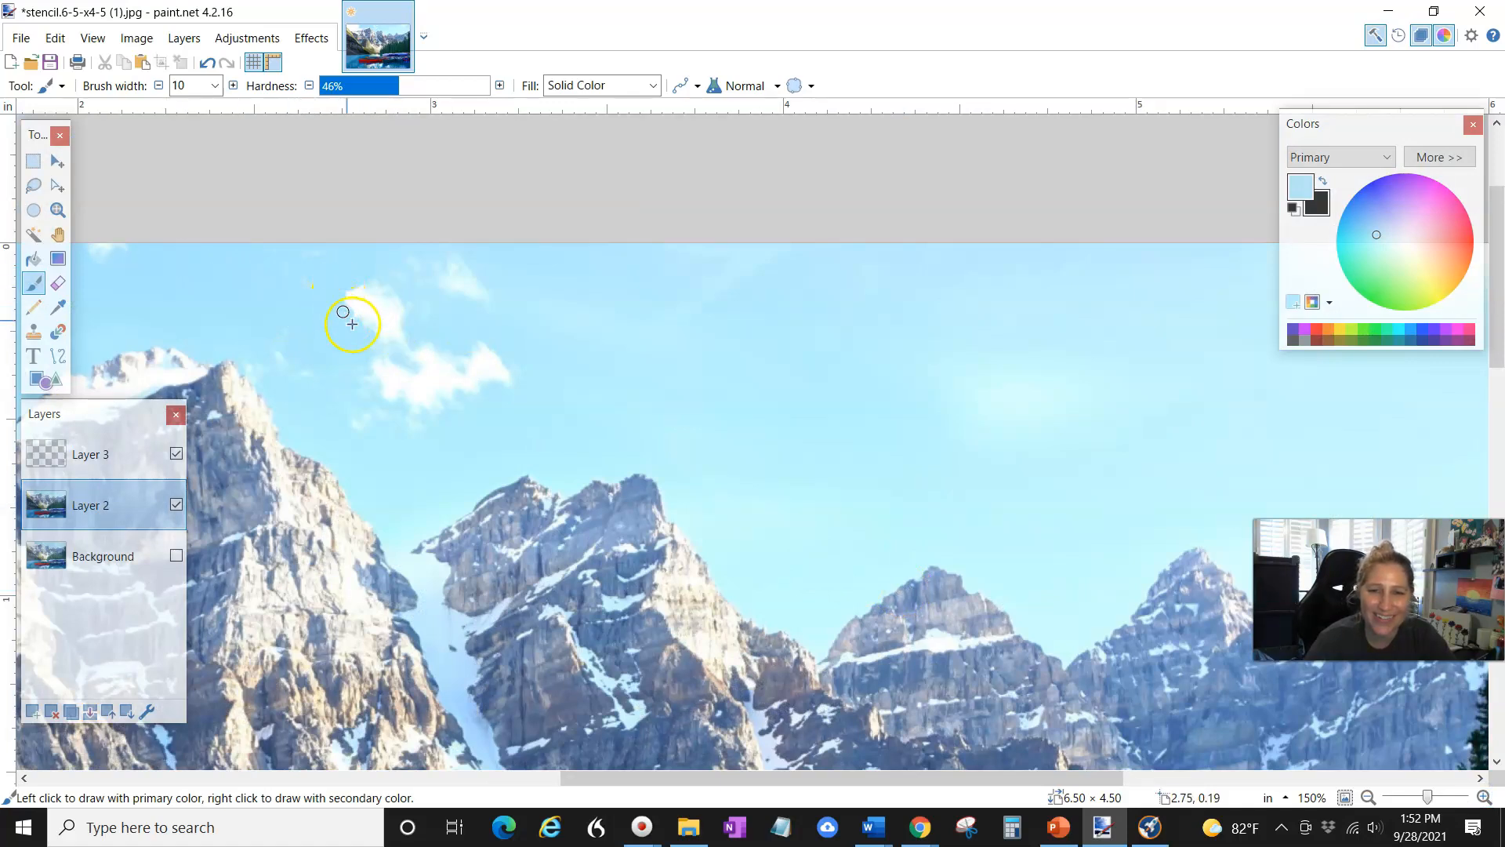
click(397, 87)
click(395, 92)
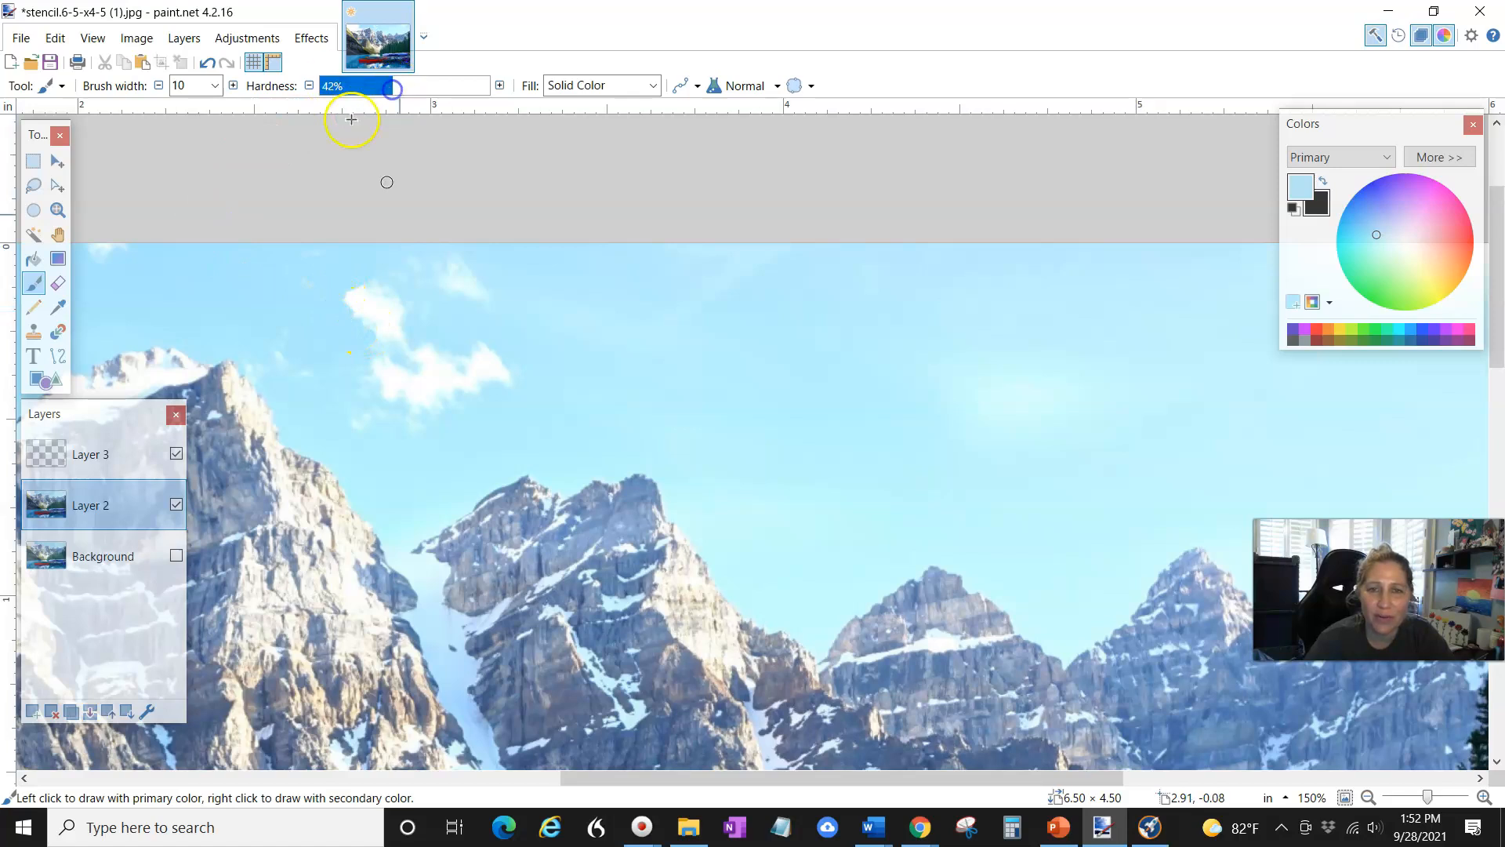
click(215, 86)
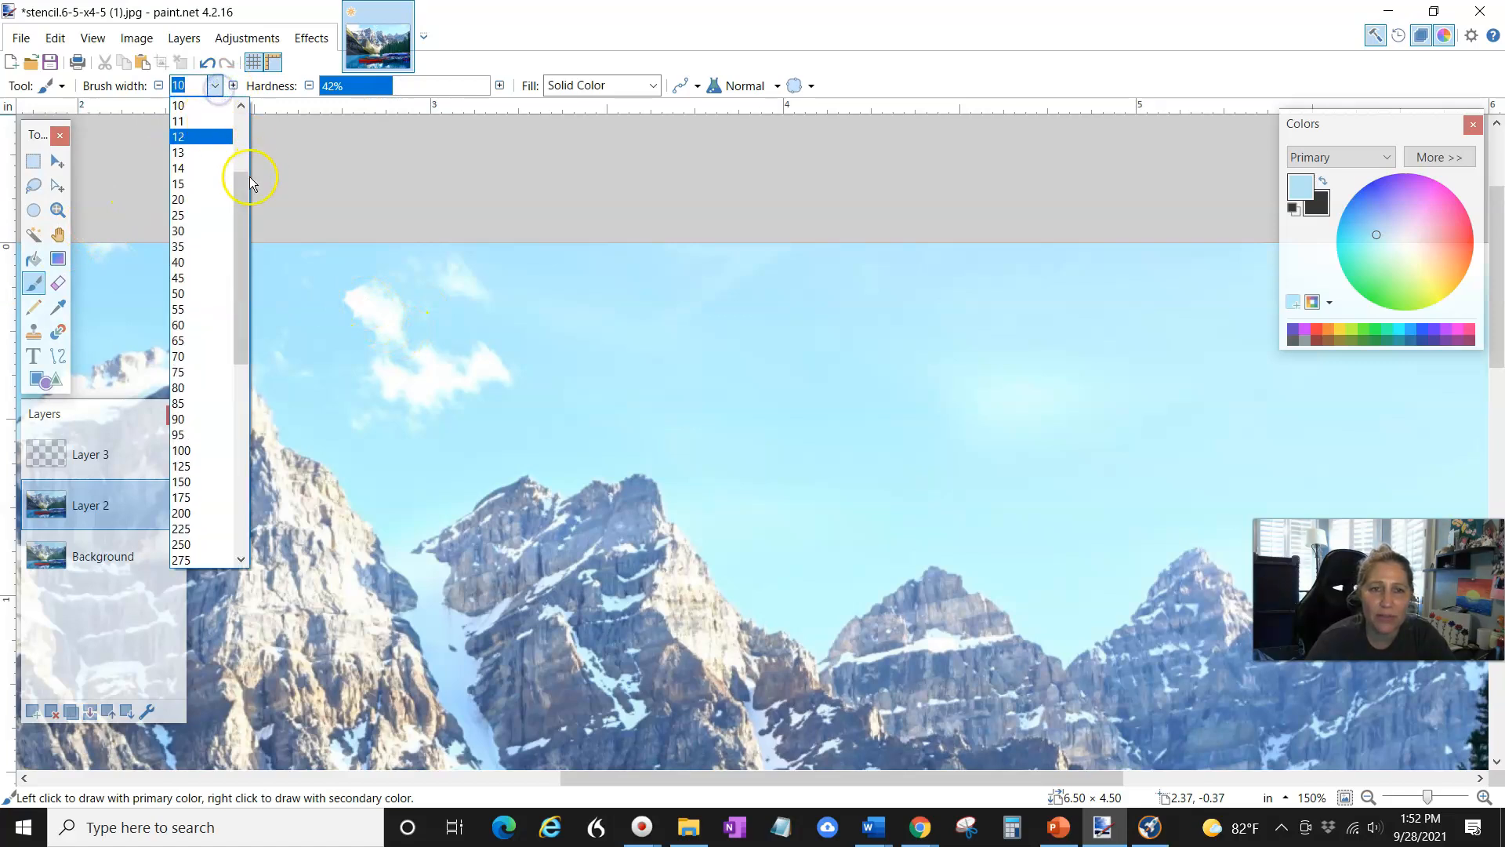
click(207, 126)
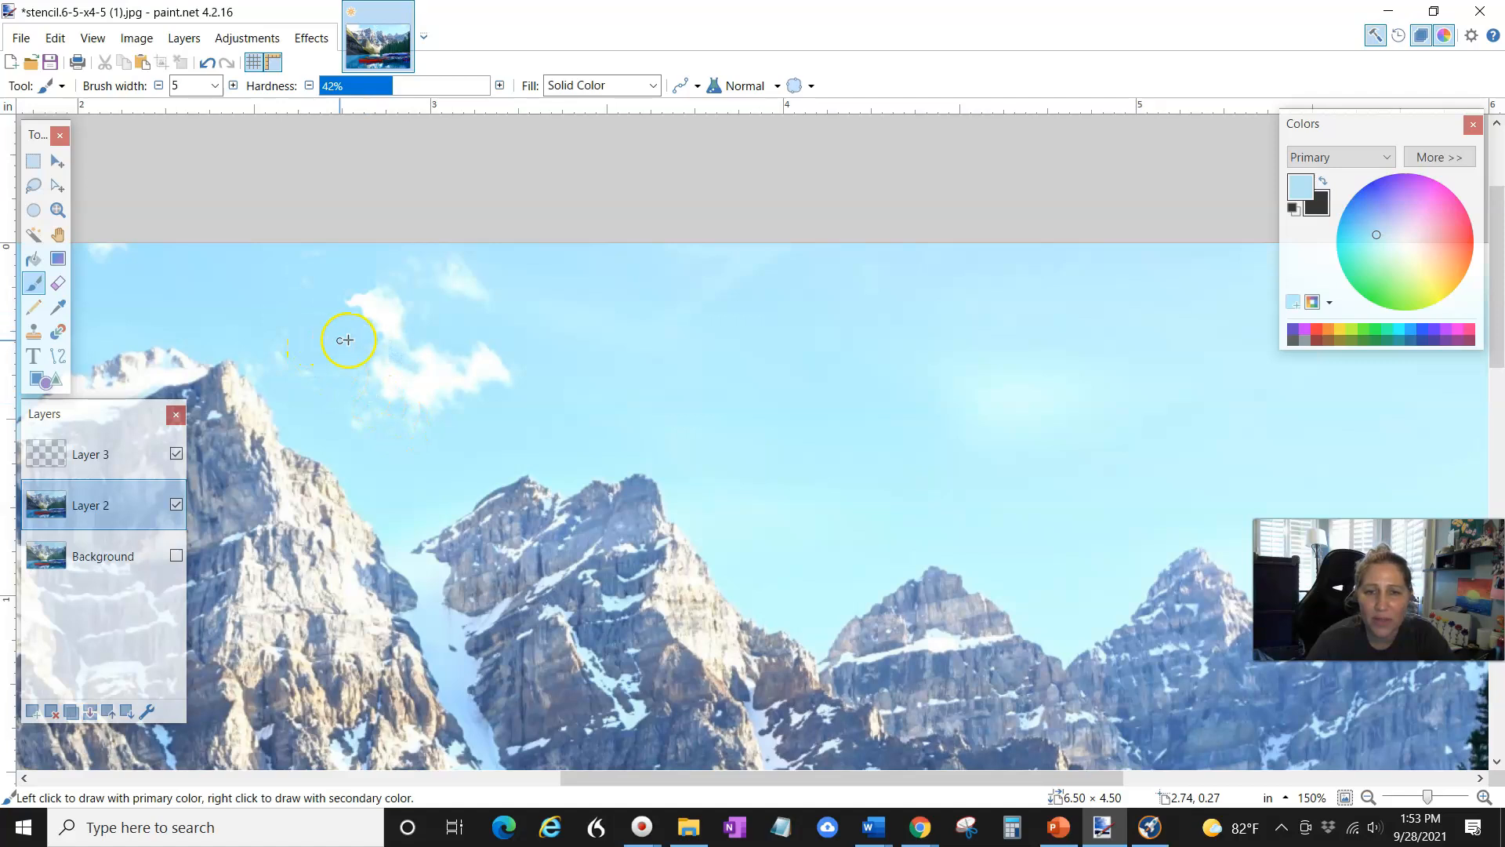
drag(357, 317, 364, 328)
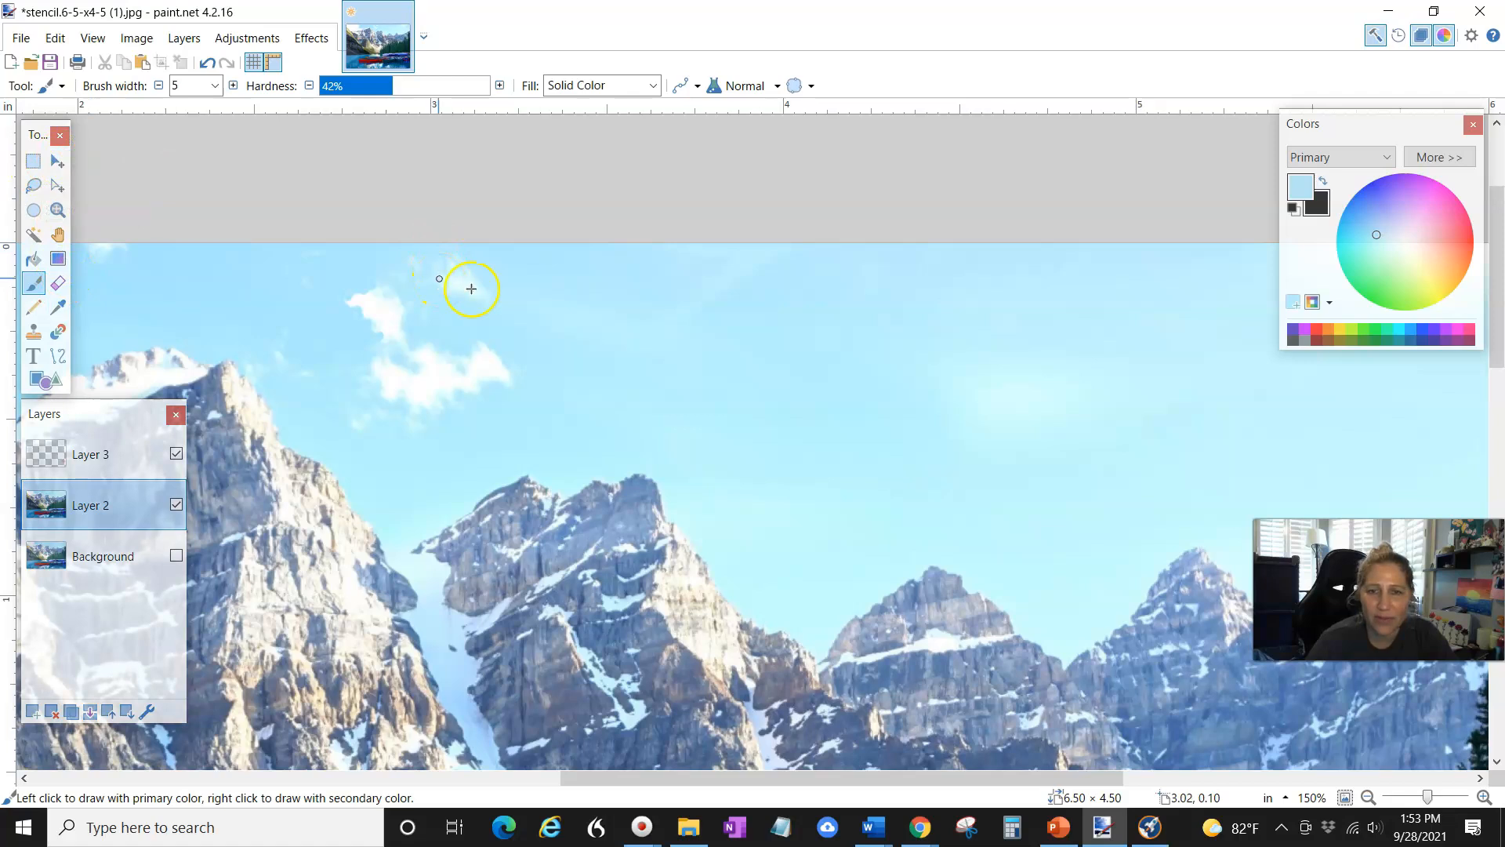
Select the faint wispy cloud, about 0.24 × 0.13 in, place a copy at the sky's upper edge left of the white clouds, and deselect
click(33, 160)
drag(420, 256, 499, 303)
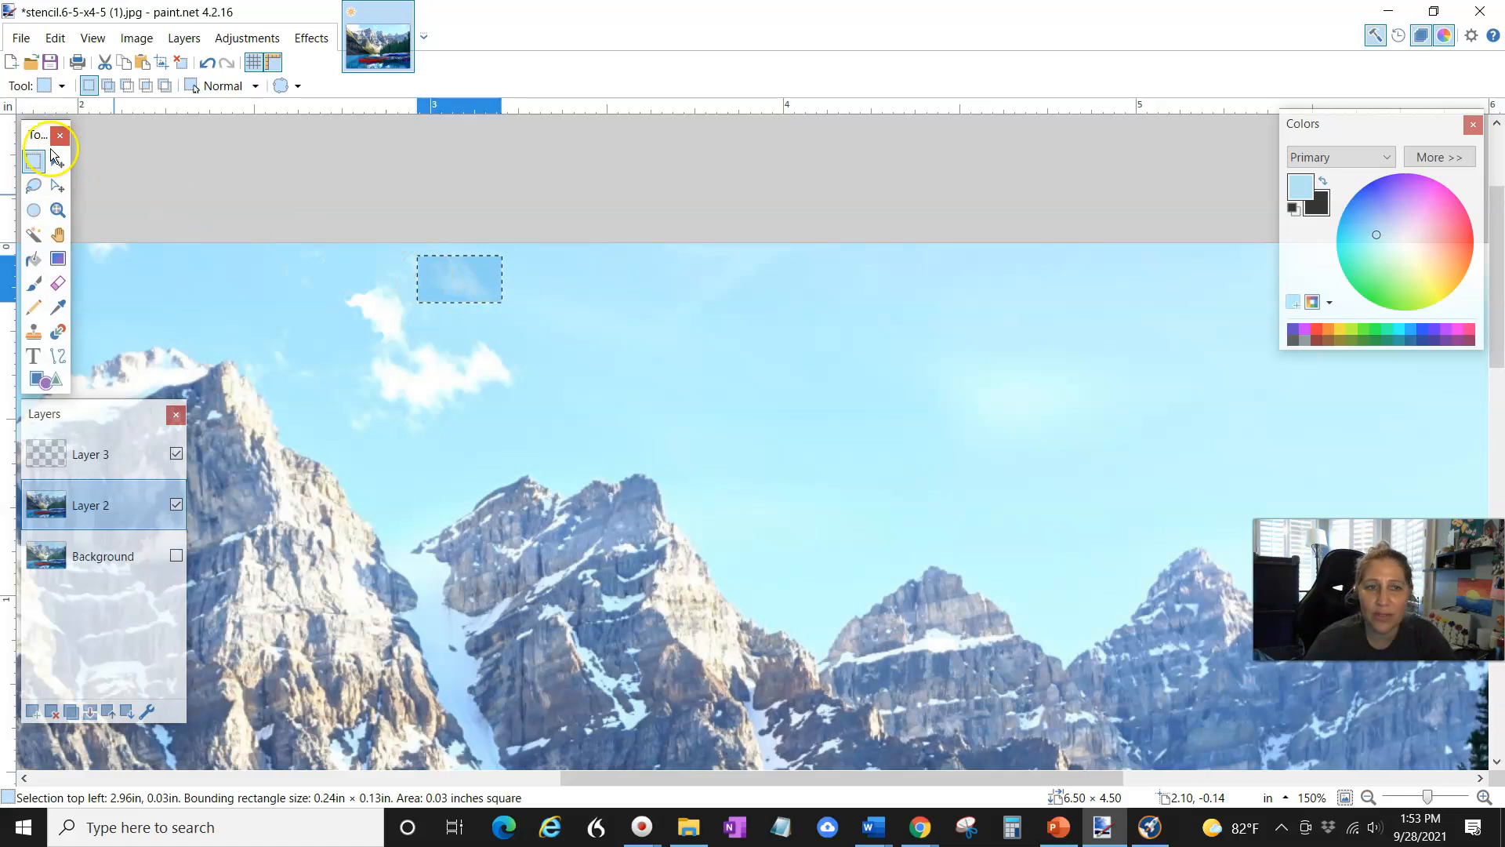
click(60, 162)
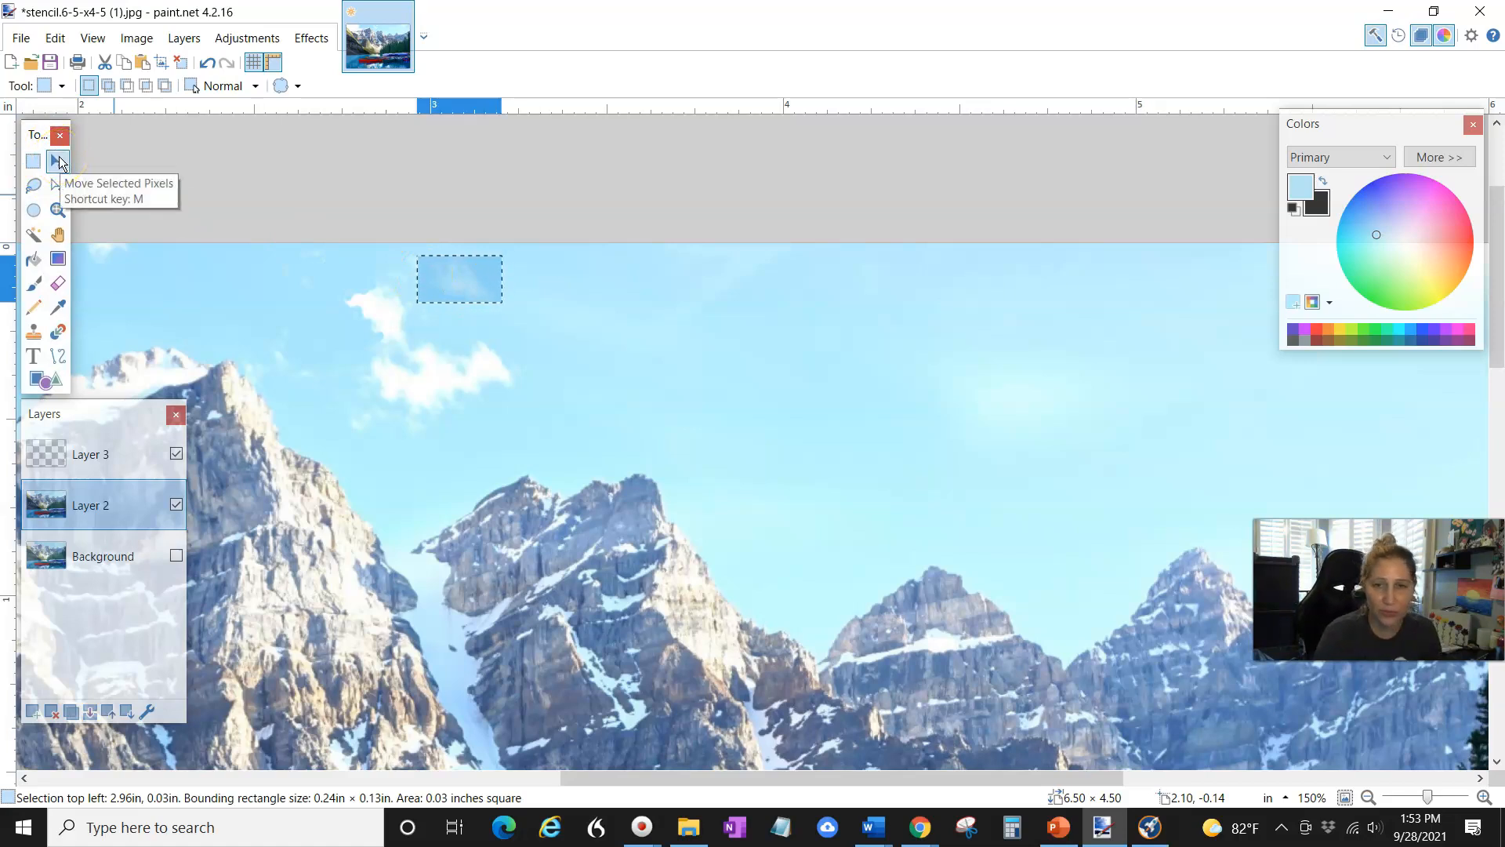
drag(467, 281, 304, 304)
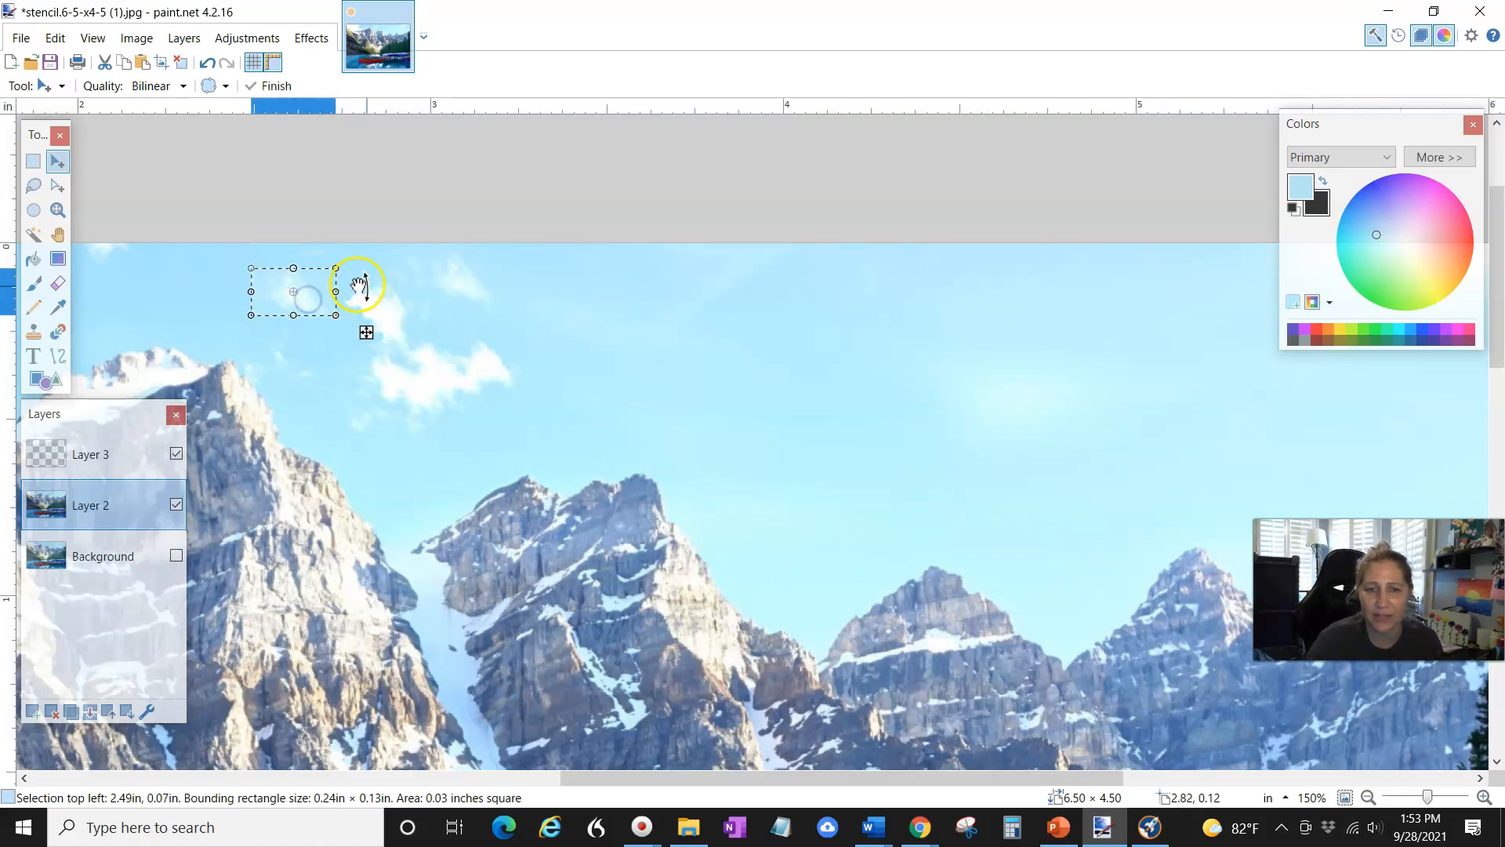
mouse_move(299, 292)
mouse_down()
mouse_move(165, 283)
mouse_move(736, 290)
mouse_move(723, 327)
mouse_move(588, 326)
mouse_move(450, 295)
mouse_move(439, 319)
mouse_move(313, 306)
mouse_move(276, 276)
mouse_move(285, 267)
mouse_up()
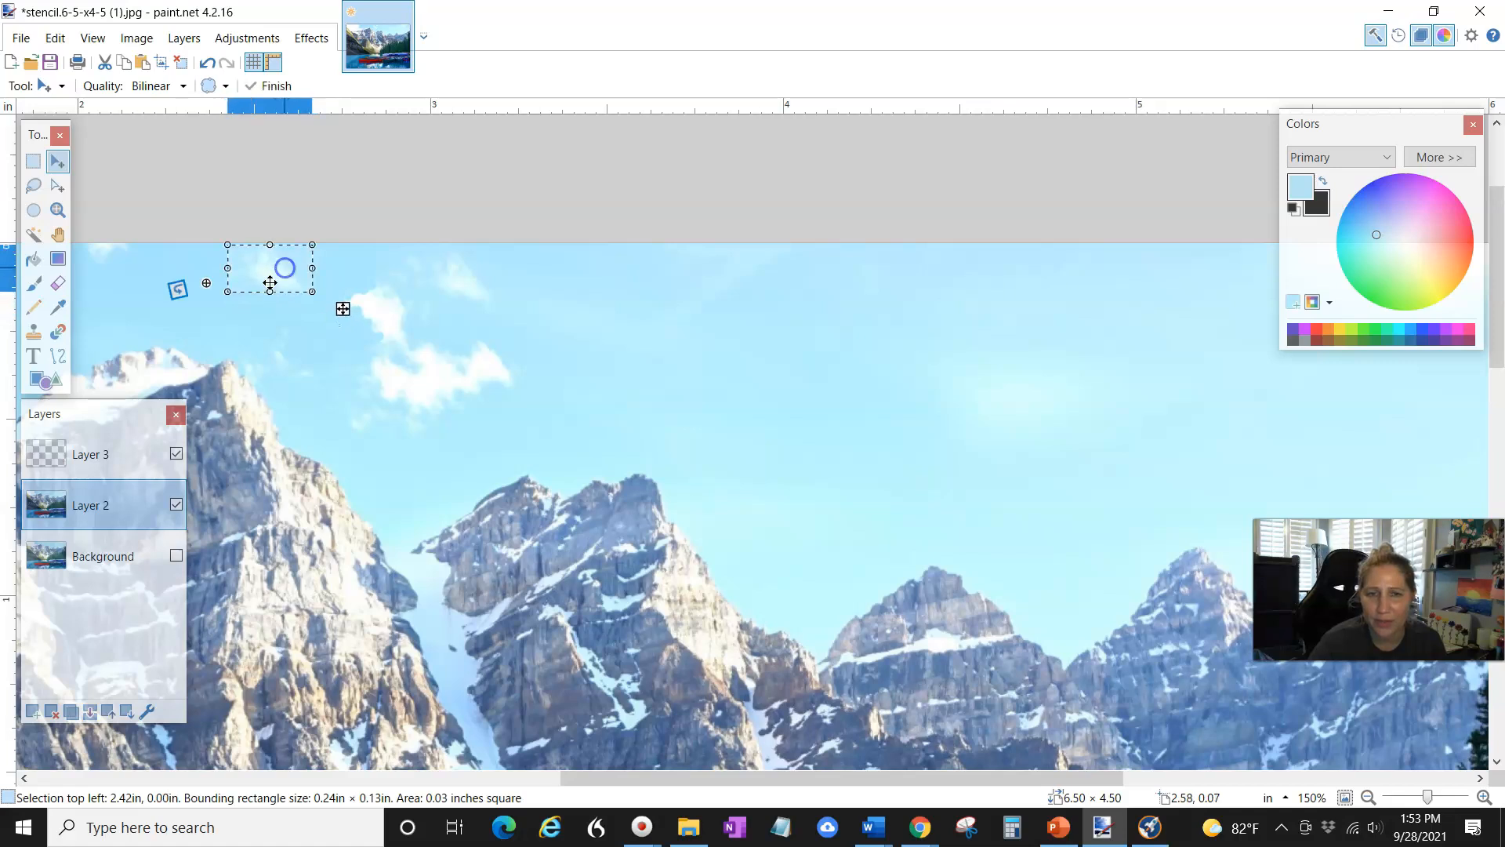
click(183, 66)
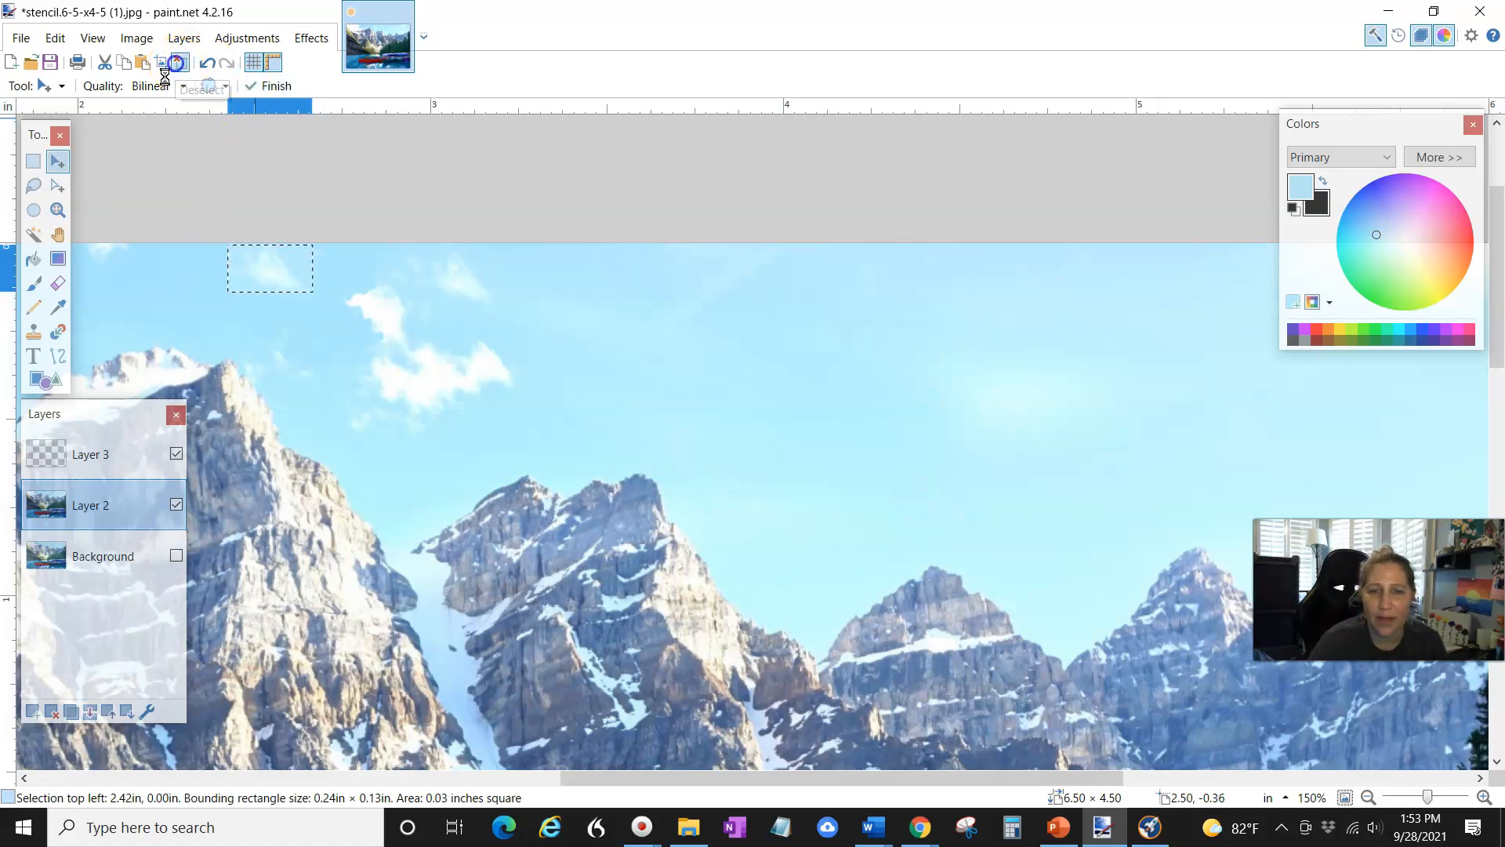
Blend the edges of the copied wispy cloud into the sky with the Paintbrush in the sampled light blue
click(34, 284)
drag(225, 246, 234, 287)
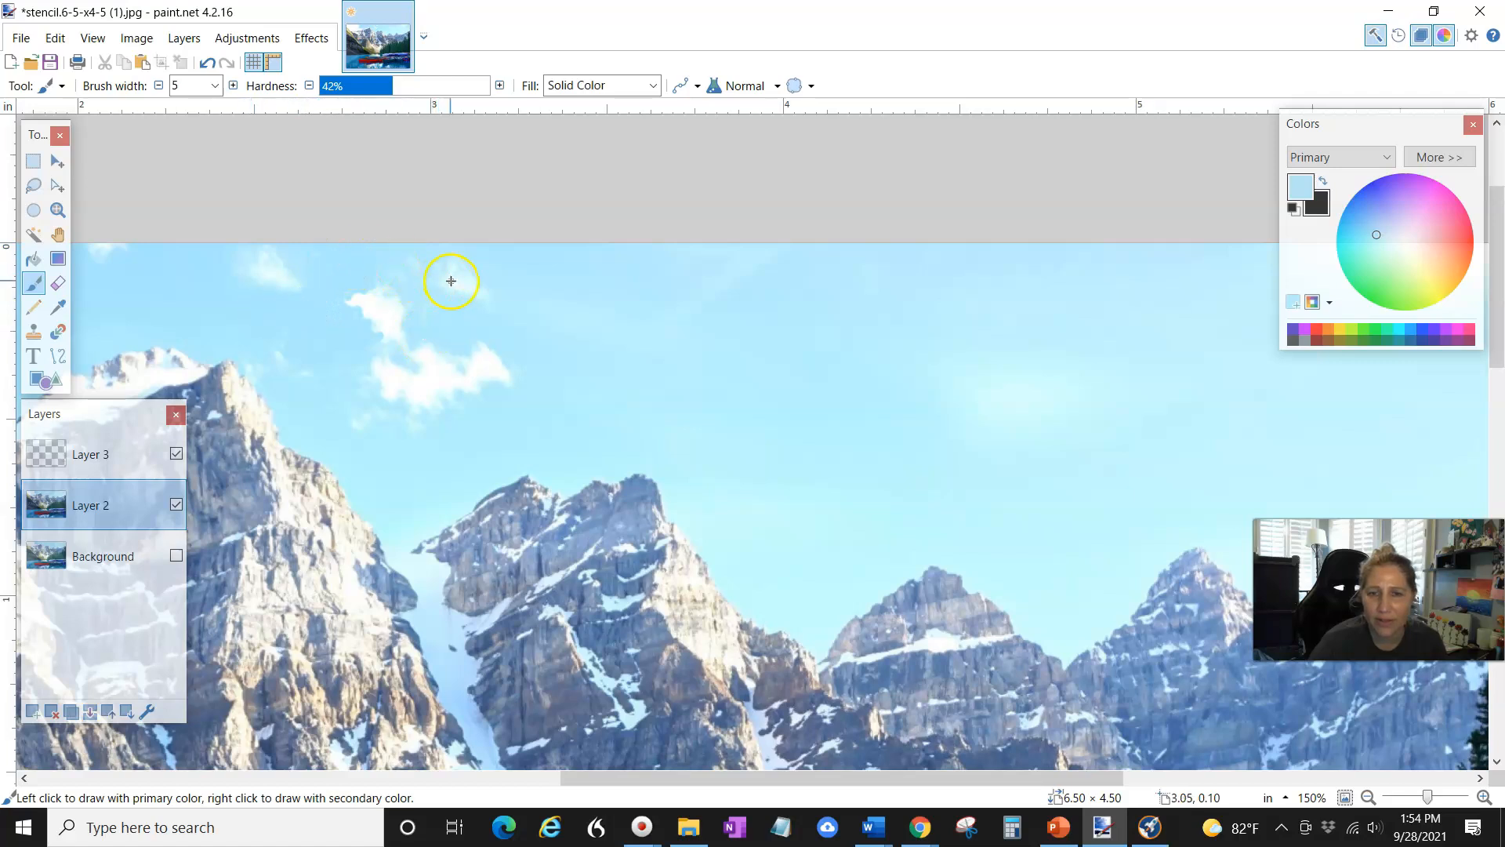
mouse_move(289, 246)
mouse_down()
mouse_move(304, 276)
mouse_move(367, 287)
mouse_up()
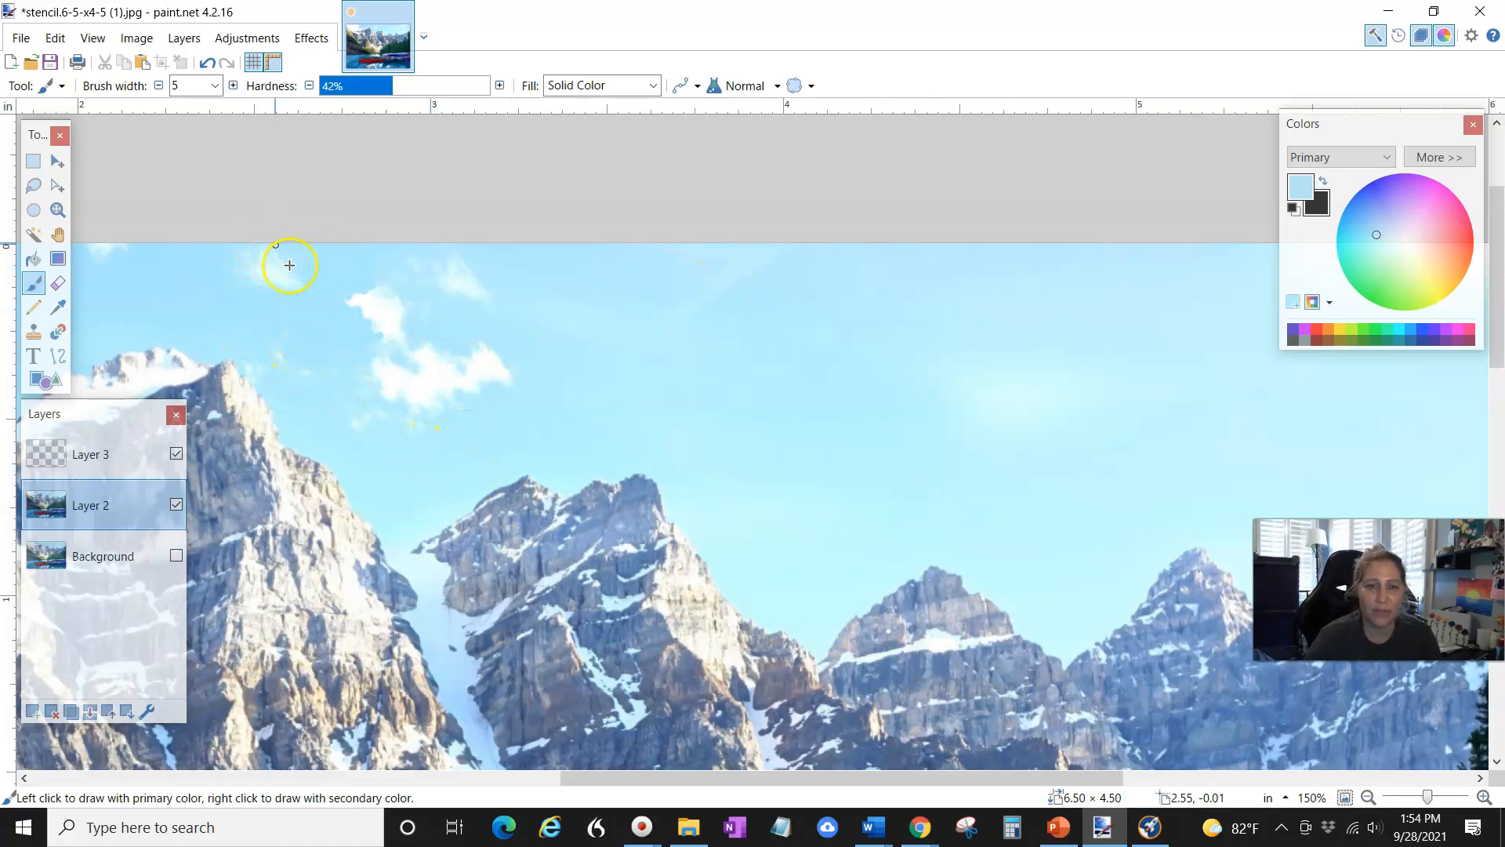
On Layer 3, draw a red ellipse outline about 0.84 × 0.36 in with brush width 5 around the altered clouds
click(61, 455)
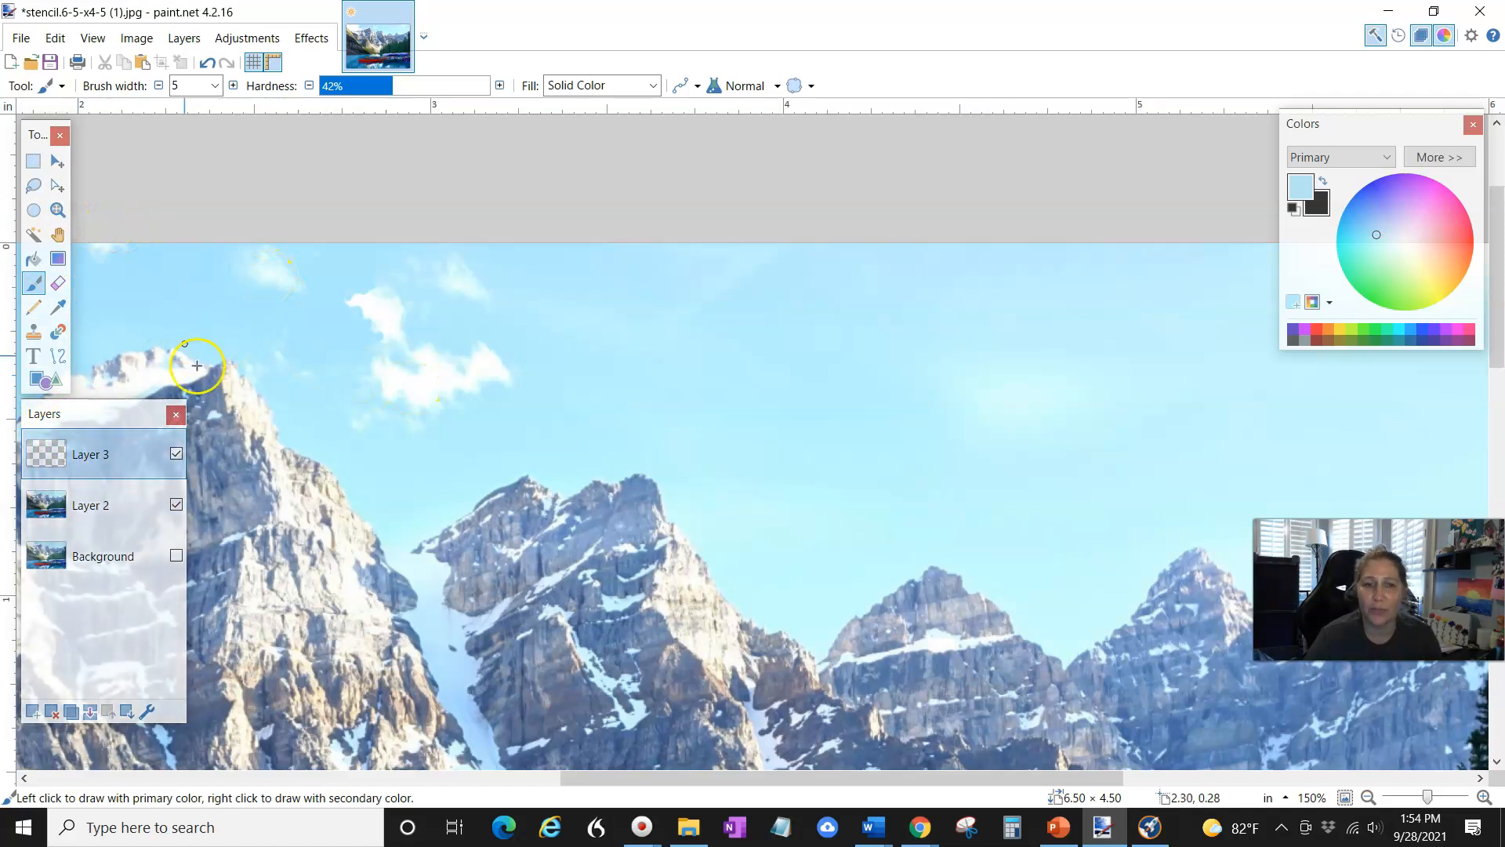
click(44, 381)
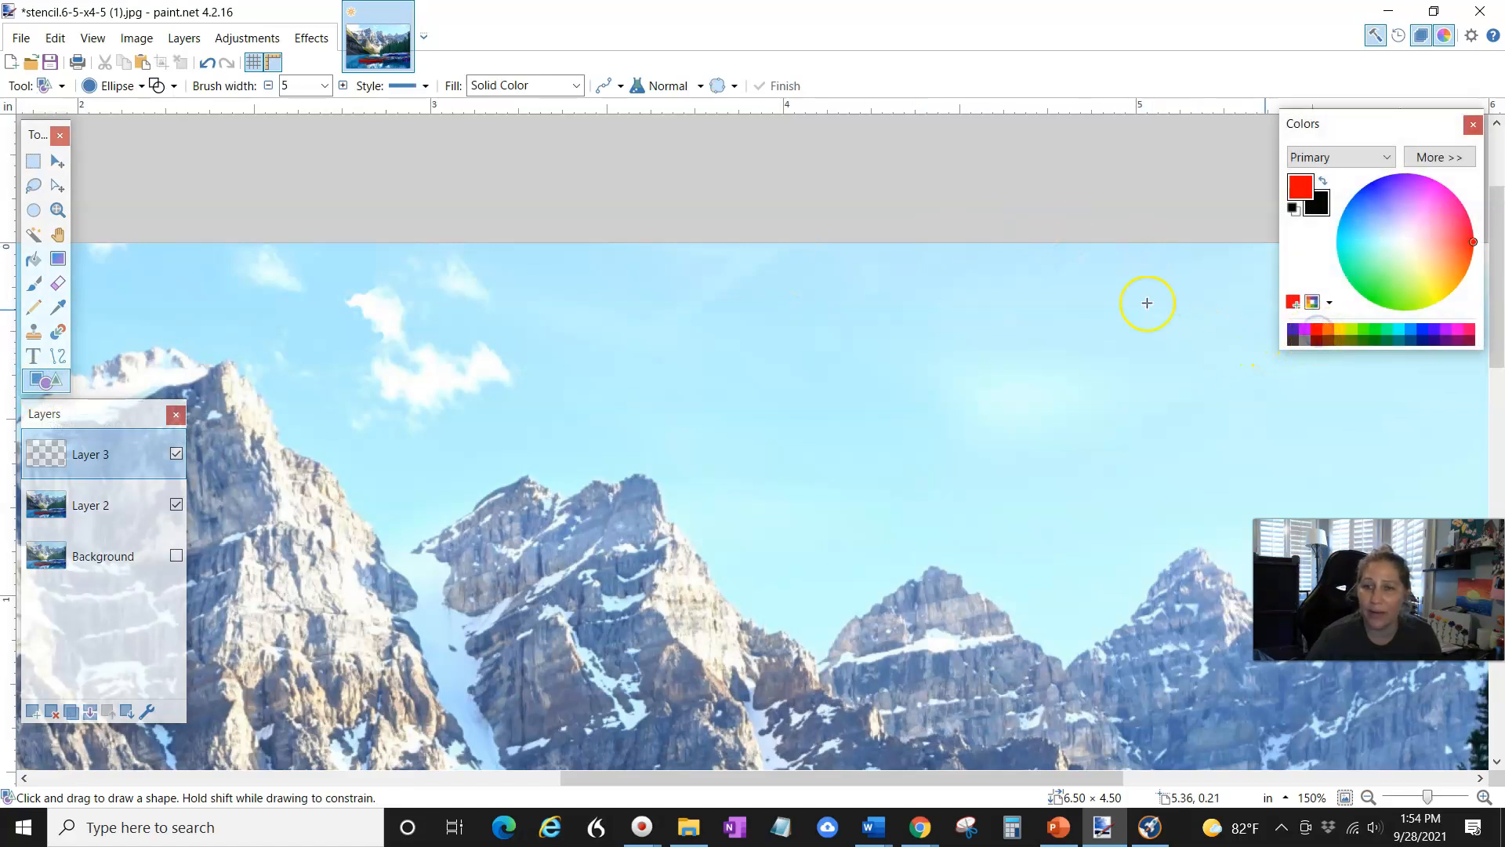
drag(242, 253, 480, 368)
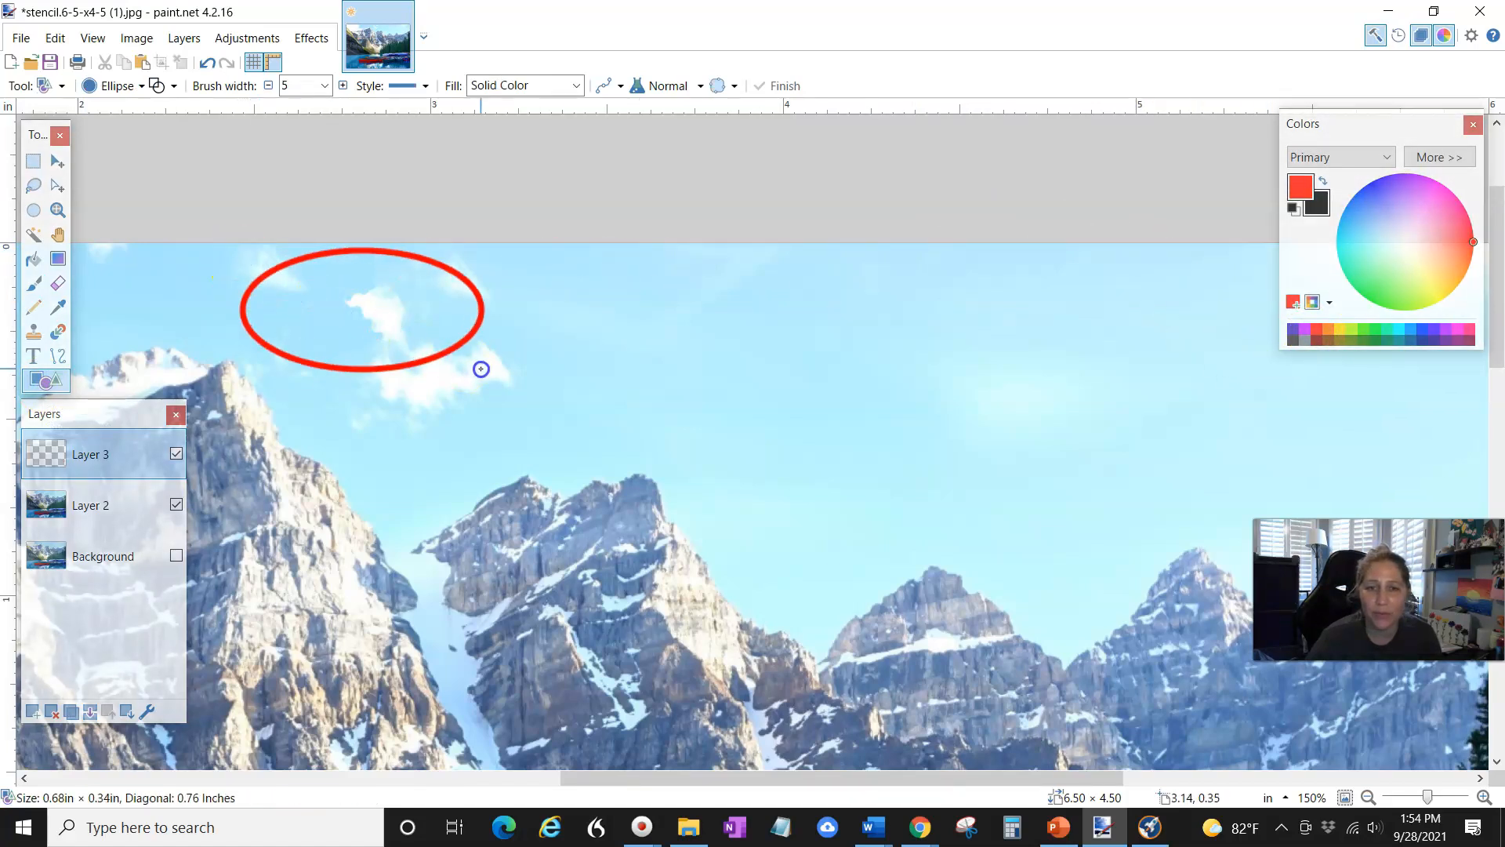
drag(239, 246, 179, 243)
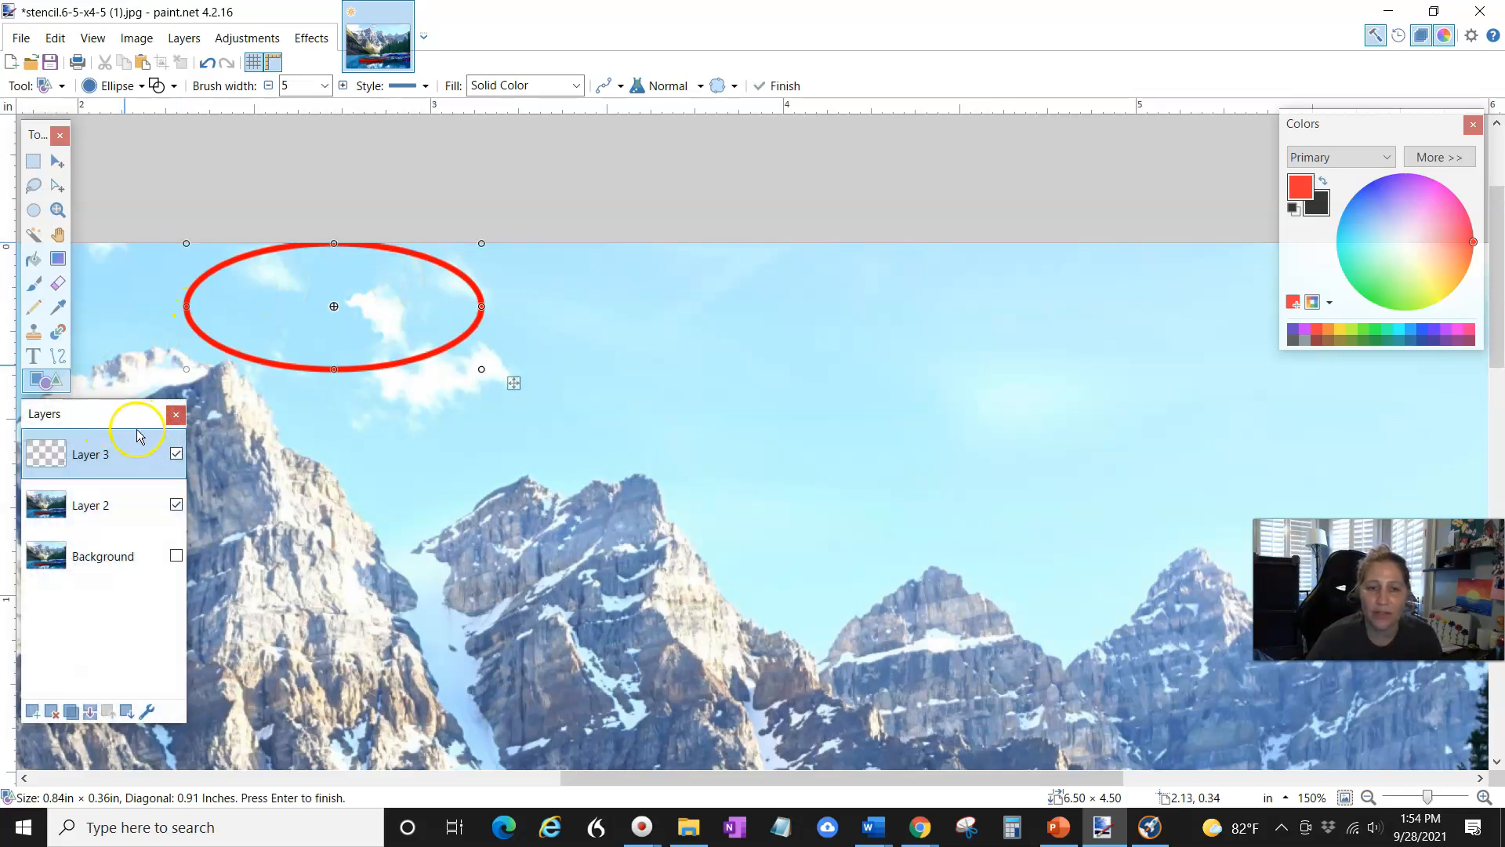
click(1369, 797)
click(1369, 797)
click(1369, 797)
scroll(1136, 593, down, 3)
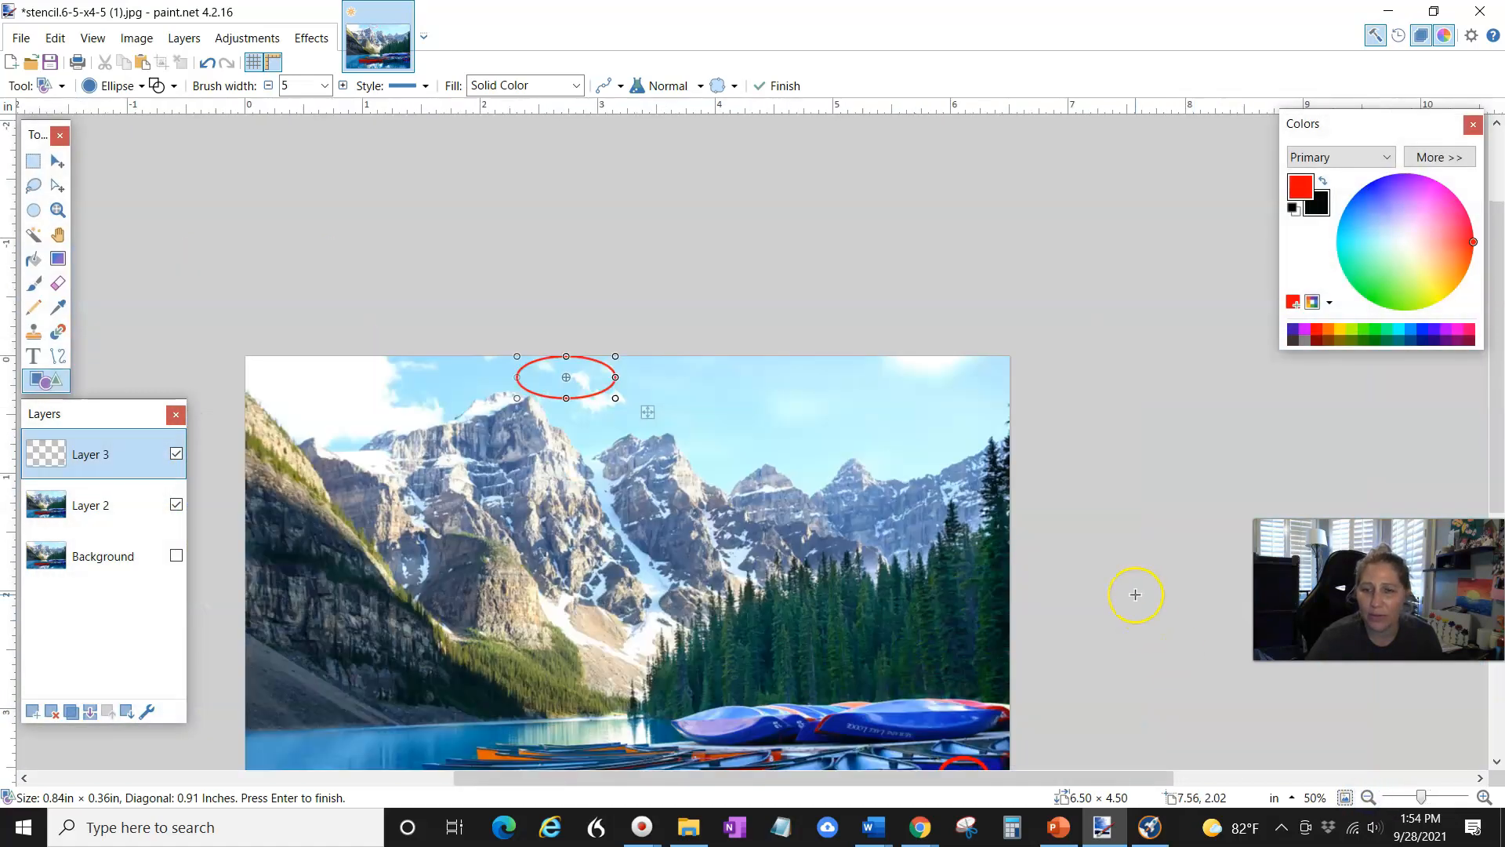
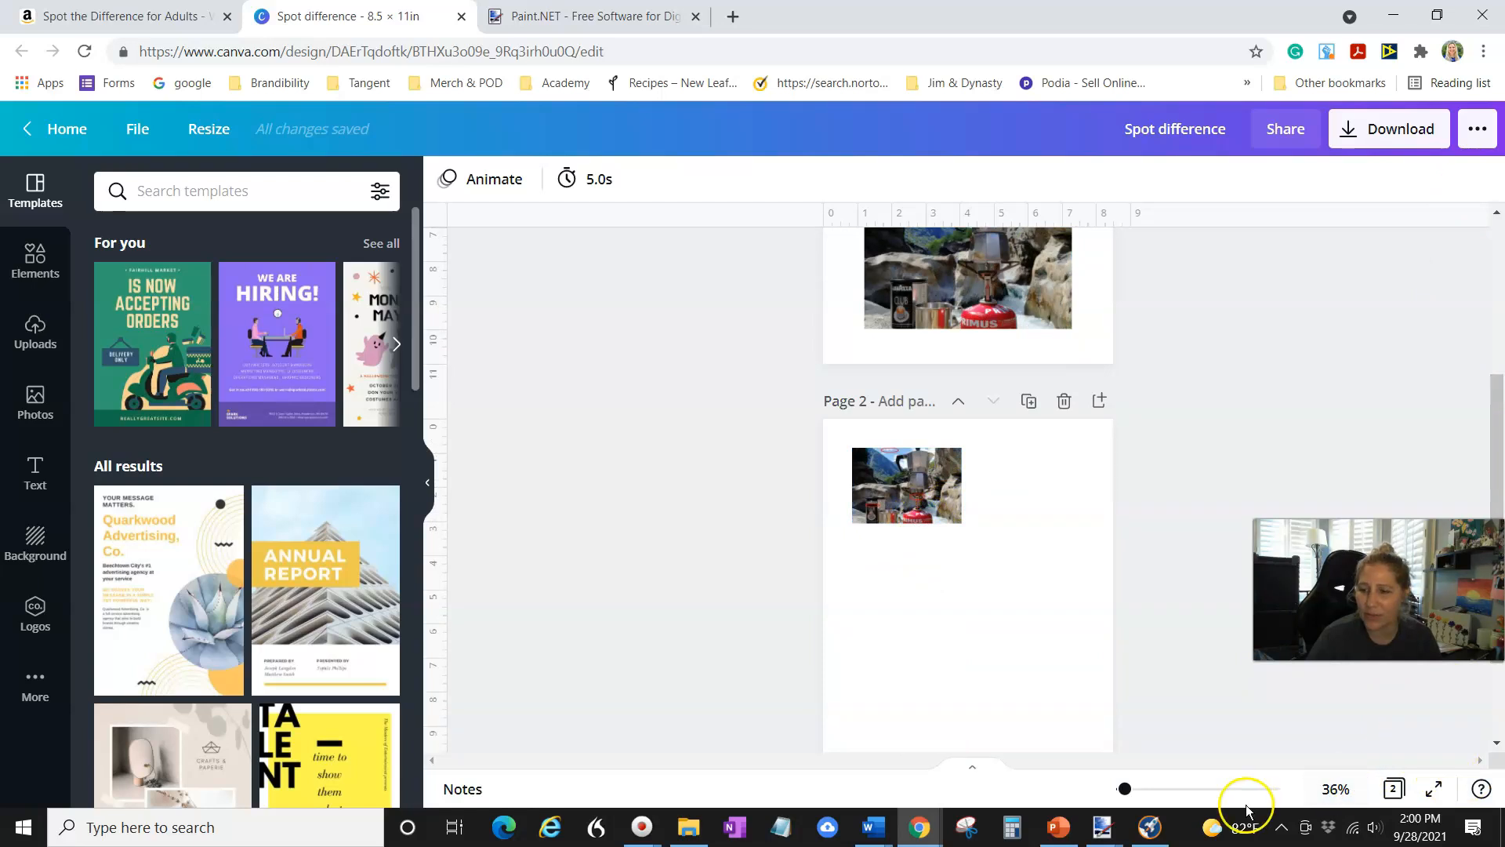
Examine the example puzzle page with its two stacked coffee-pot photos and the small circled answer image on page 2
drag(1125, 789, 1167, 790)
click(554, 598)
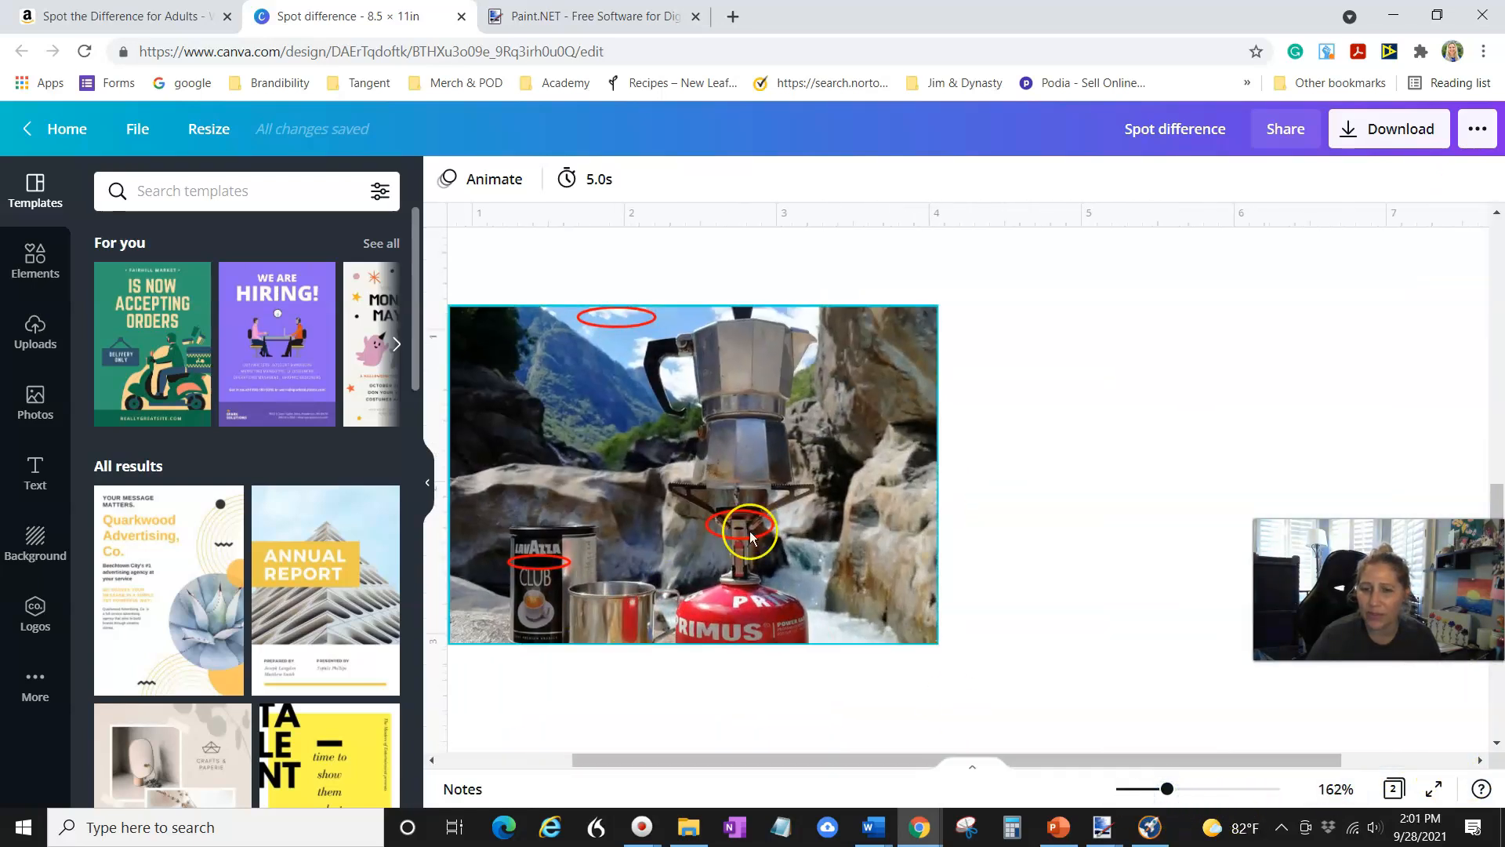
scroll(942, 458, up, 10)
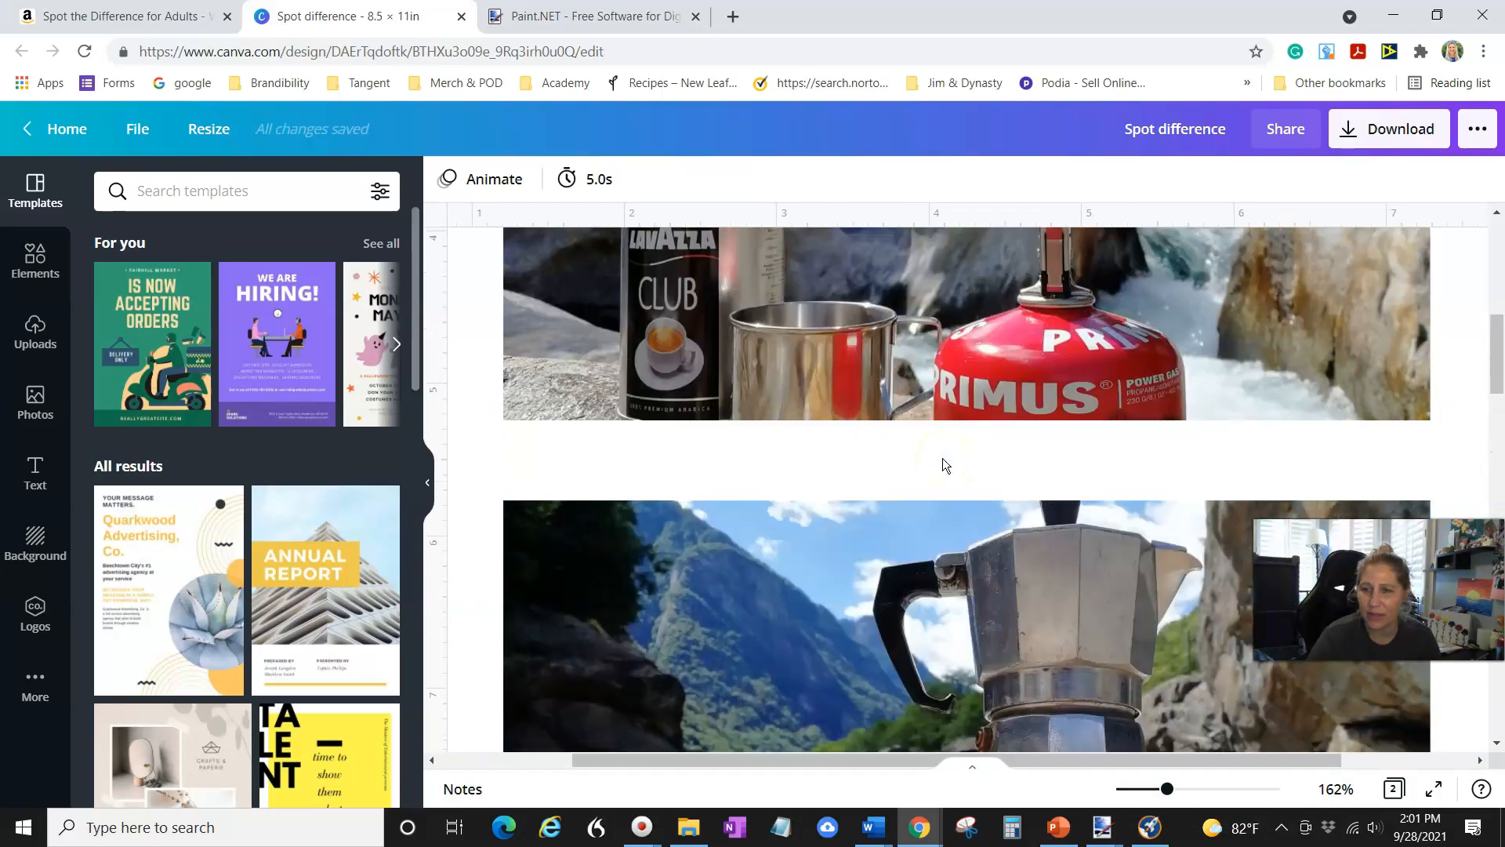
scroll(943, 458, down, 6)
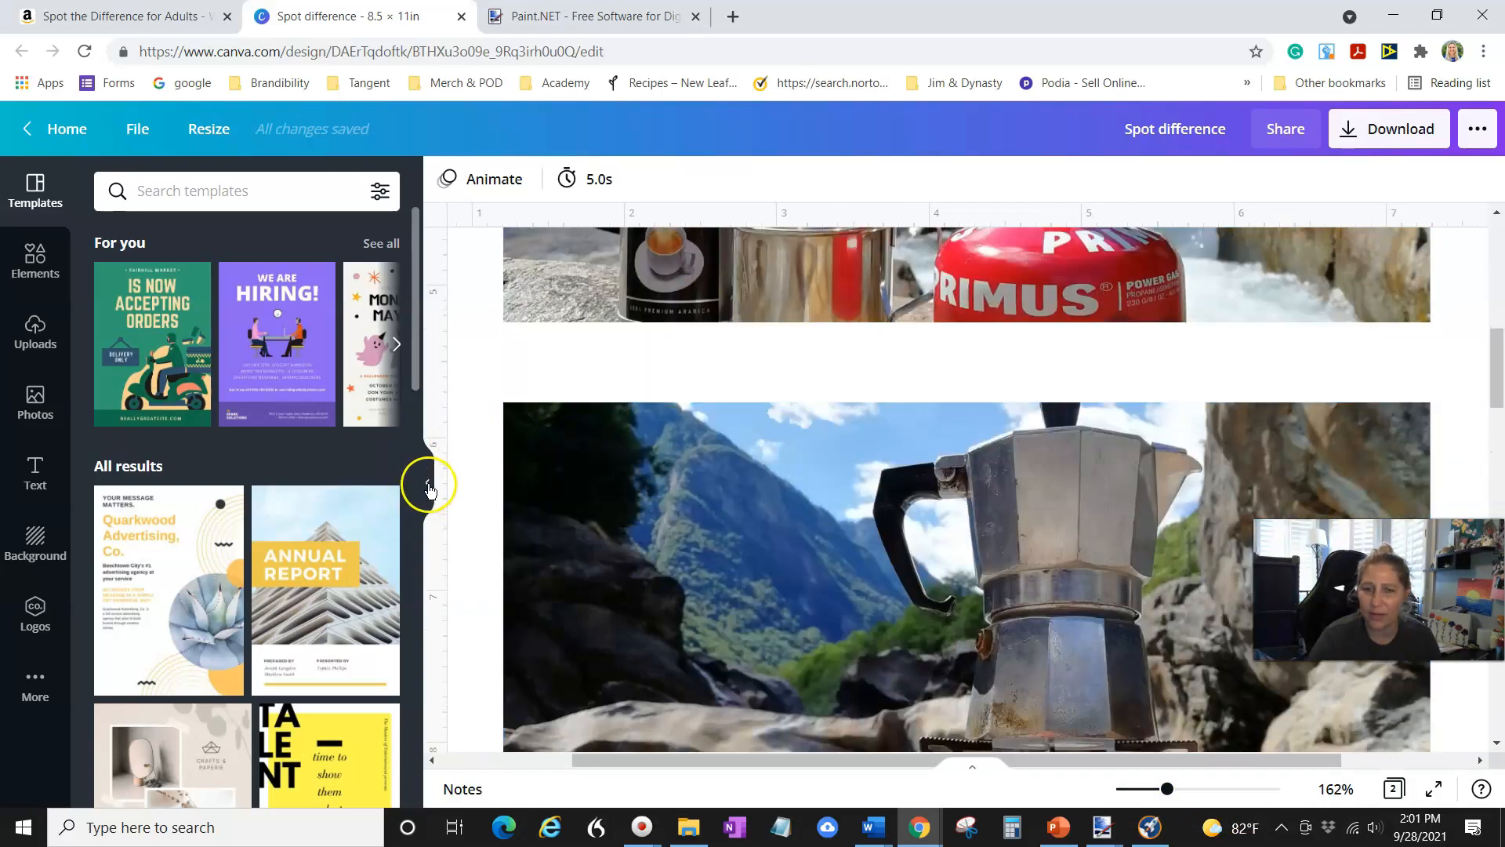
click(428, 482)
drag(1169, 789, 1139, 790)
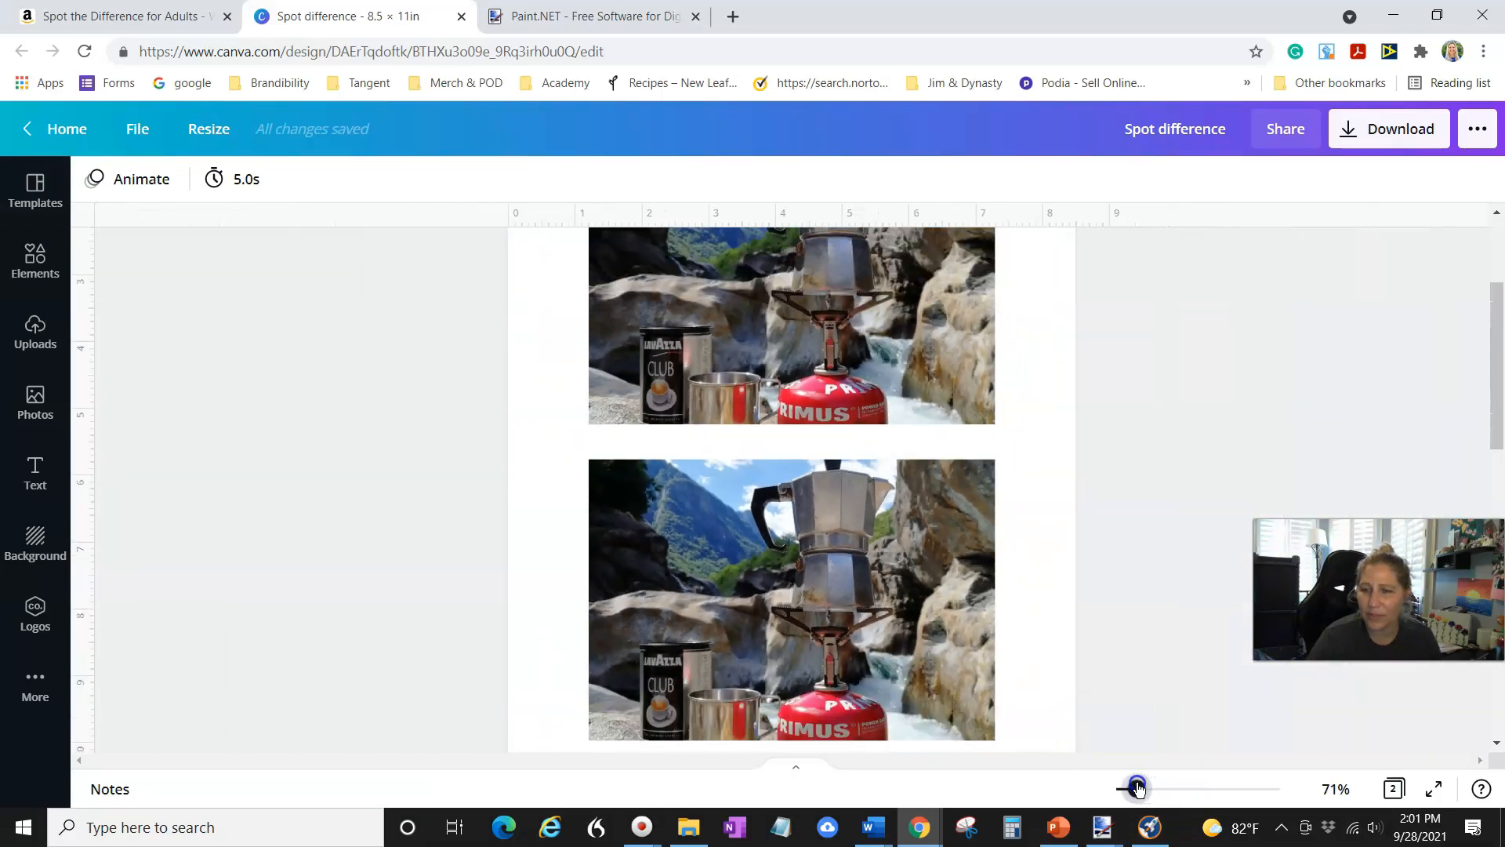
scroll(1176, 637, up, 3)
scroll(1176, 635, down, 2)
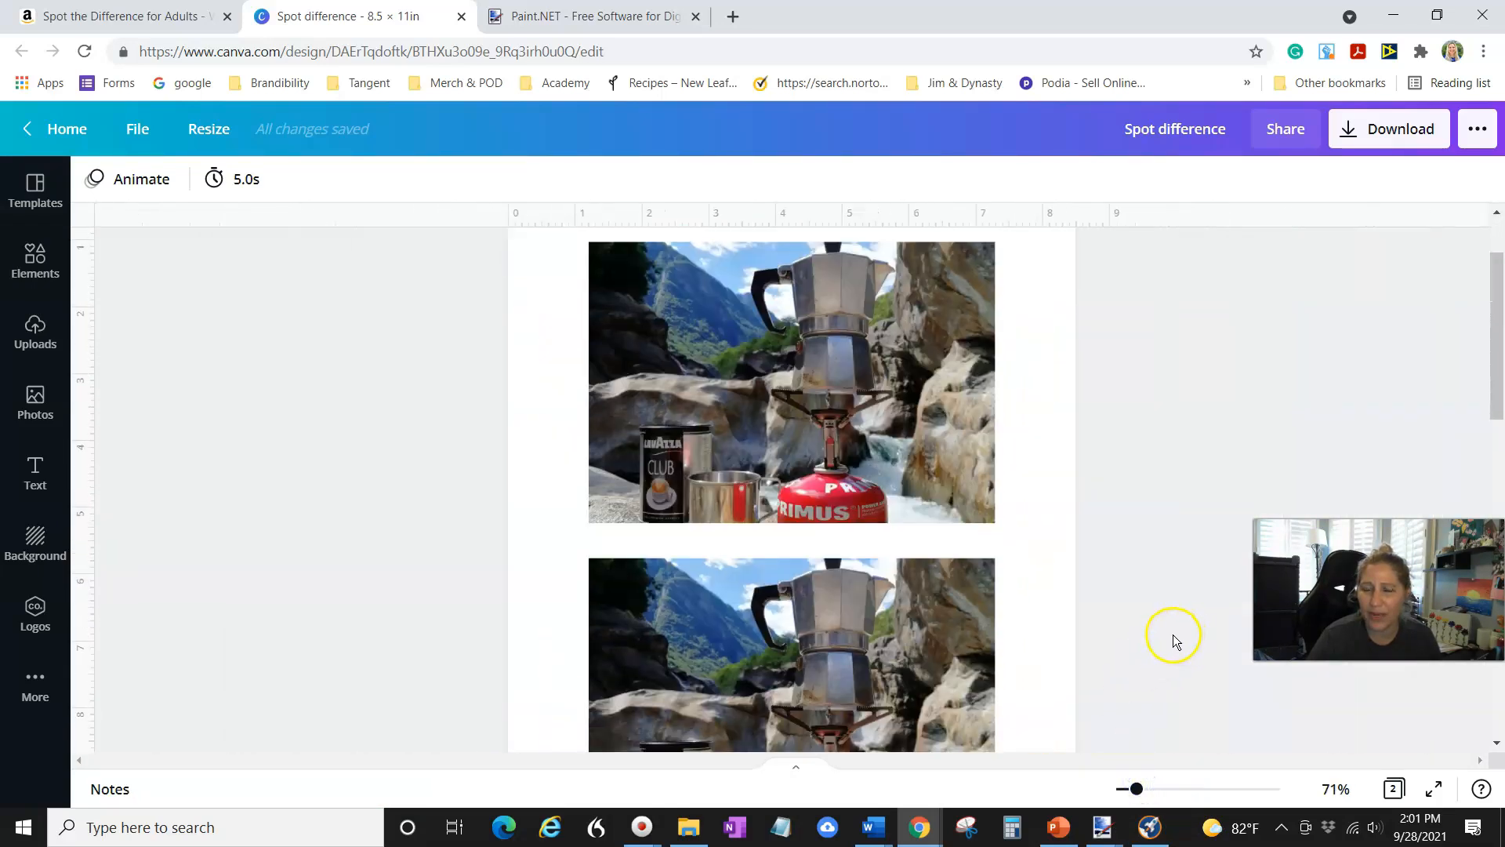
scroll(1173, 634, up, 3)
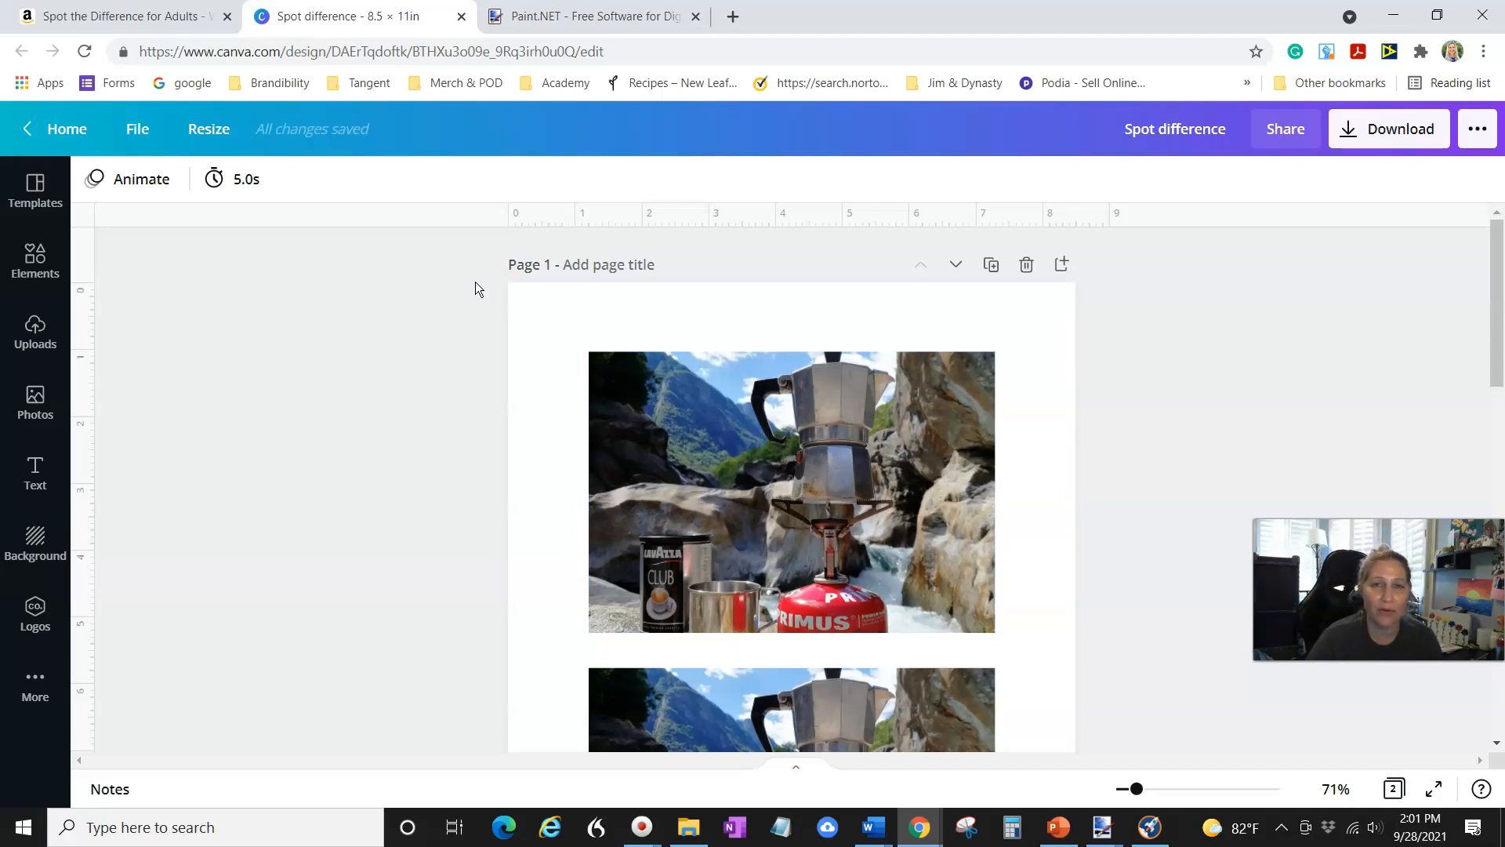
click(786, 449)
click(585, 380)
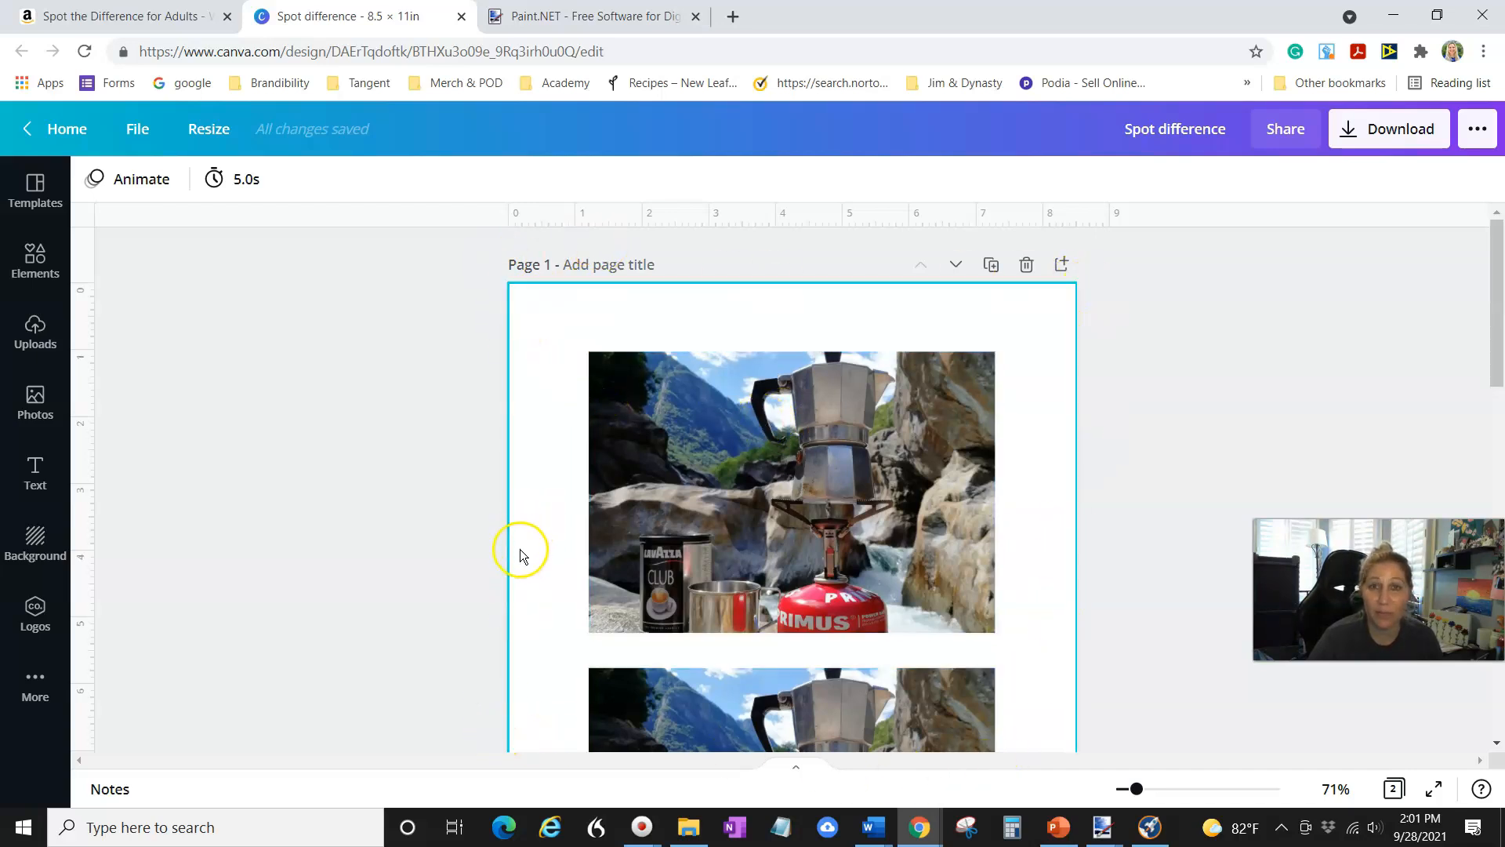
scroll(426, 508, down, 3)
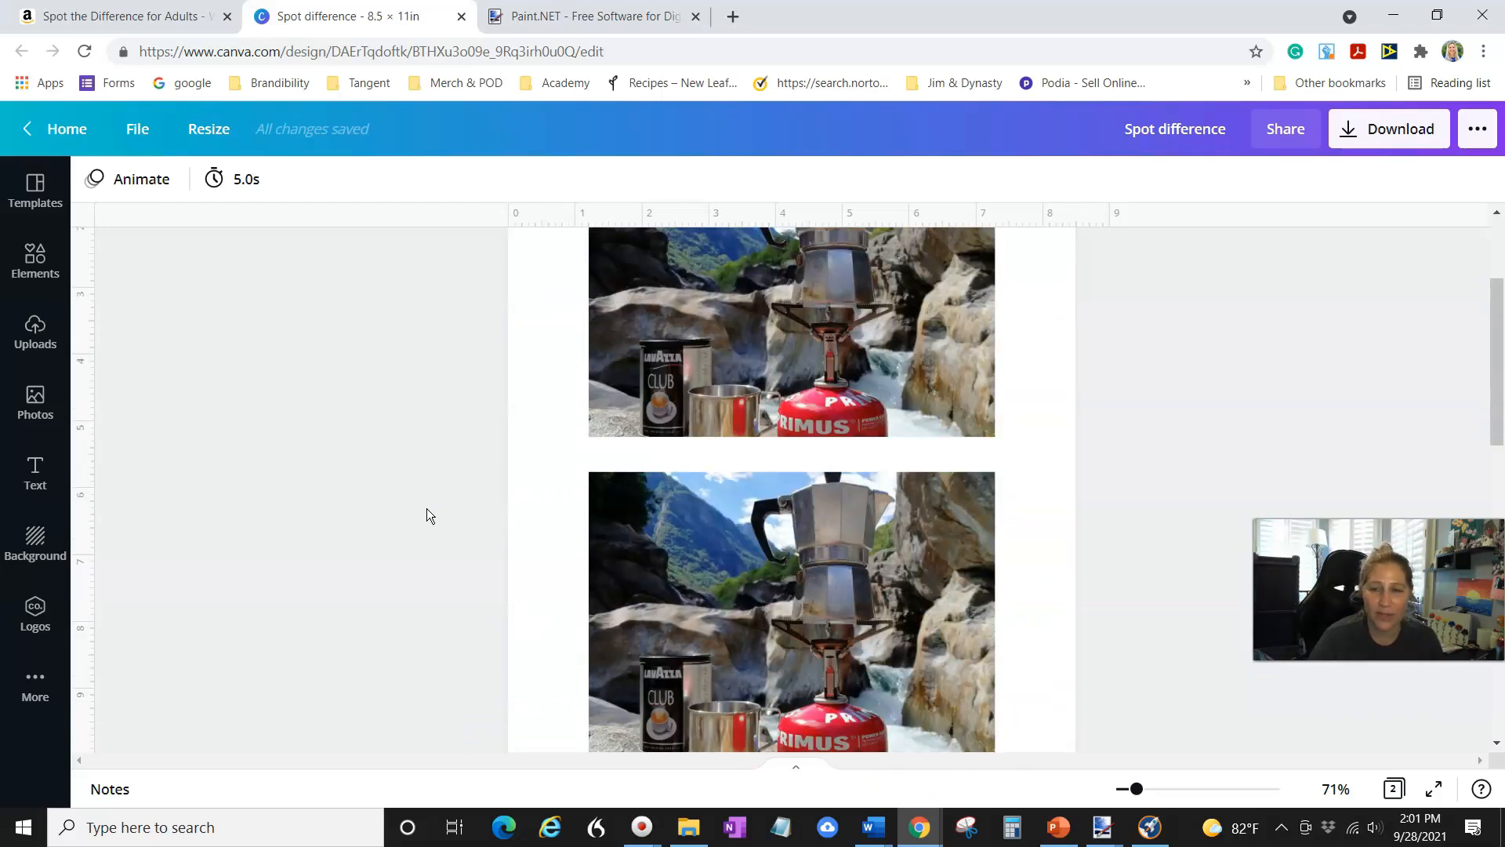
scroll(822, 599, down, 2)
scroll(821, 599, up, 4)
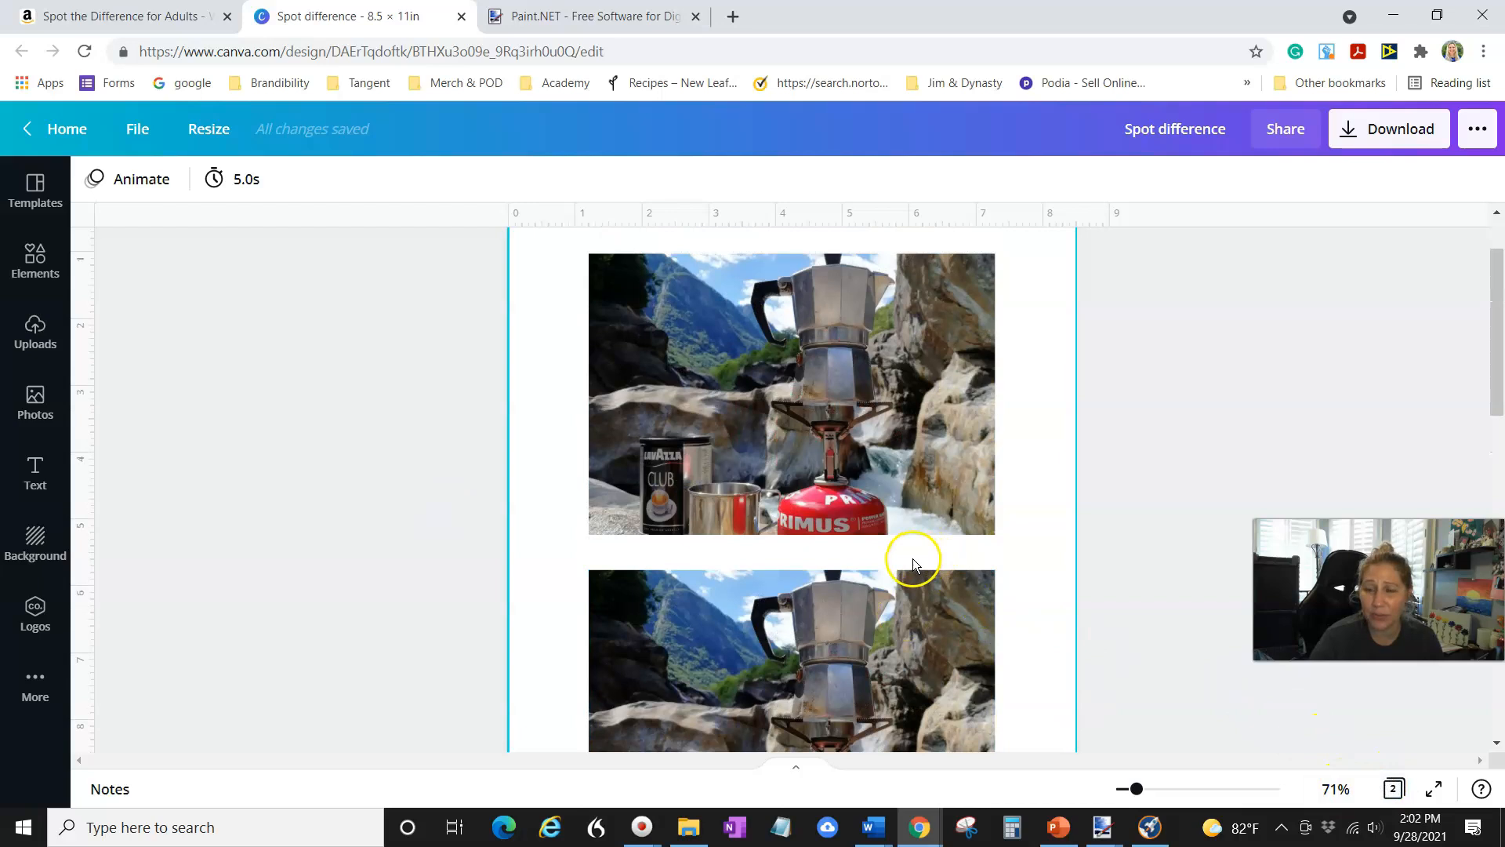
drag(1136, 788, 1129, 792)
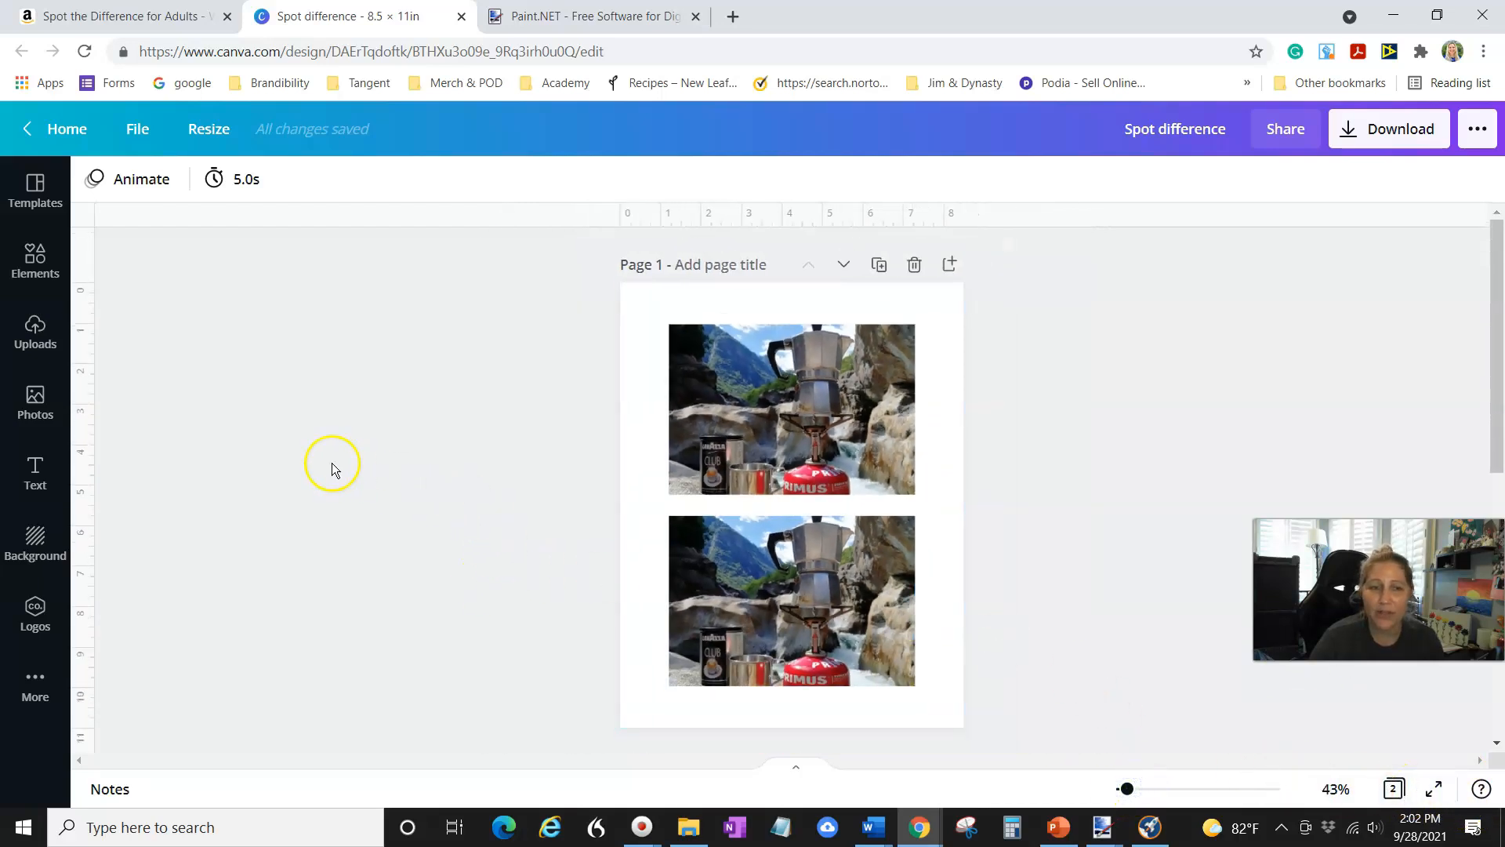
Upload the images Page1a, Page1b and Page1s, and check the file name of the uploaded Page1a lake photo
click(37, 338)
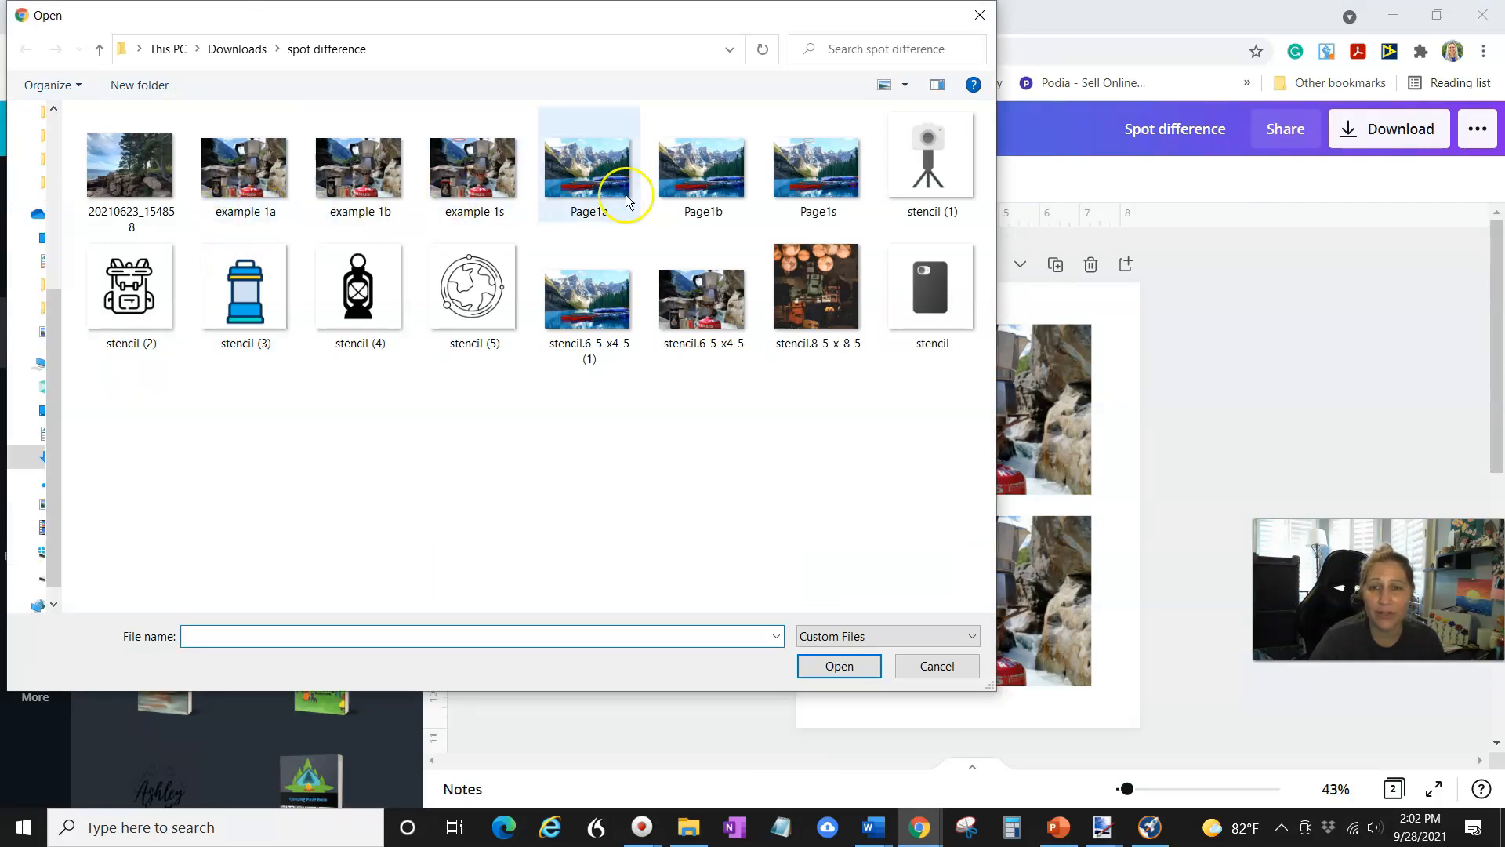
click(589, 179)
shift+click(845, 181)
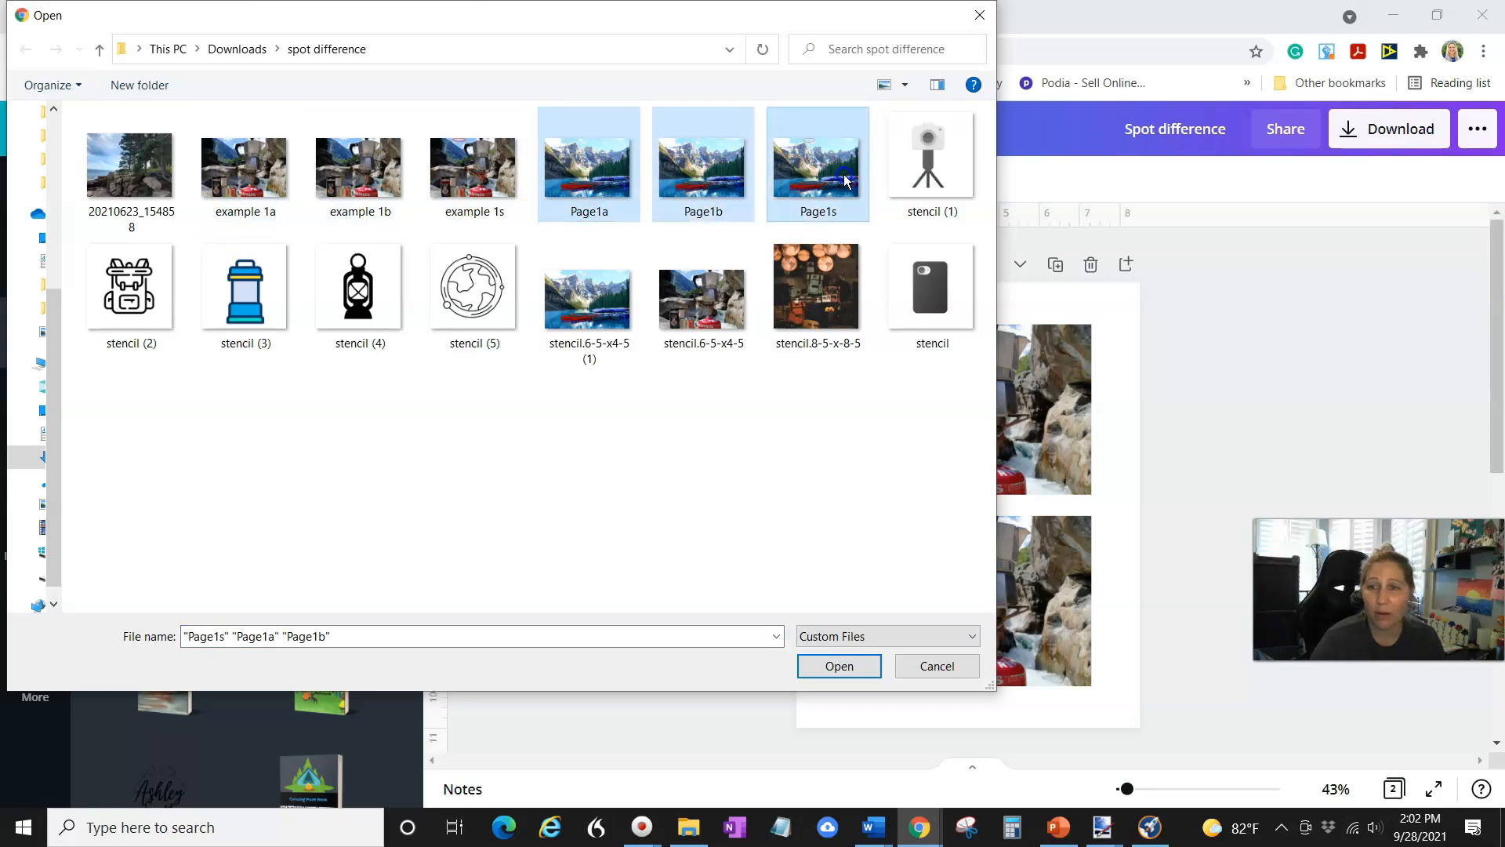
click(851, 666)
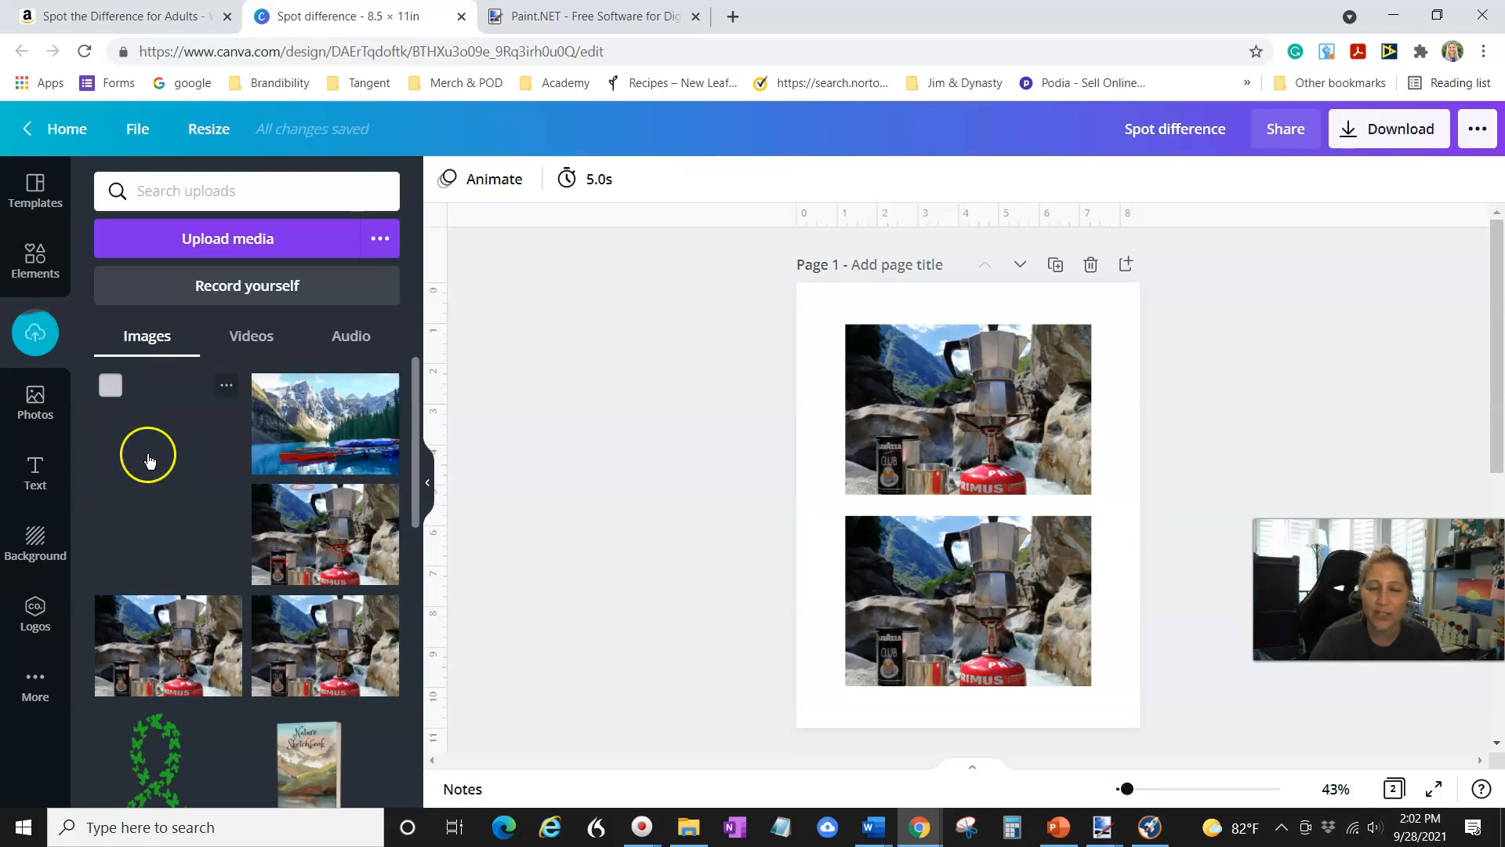
mouse_move(218, 503)
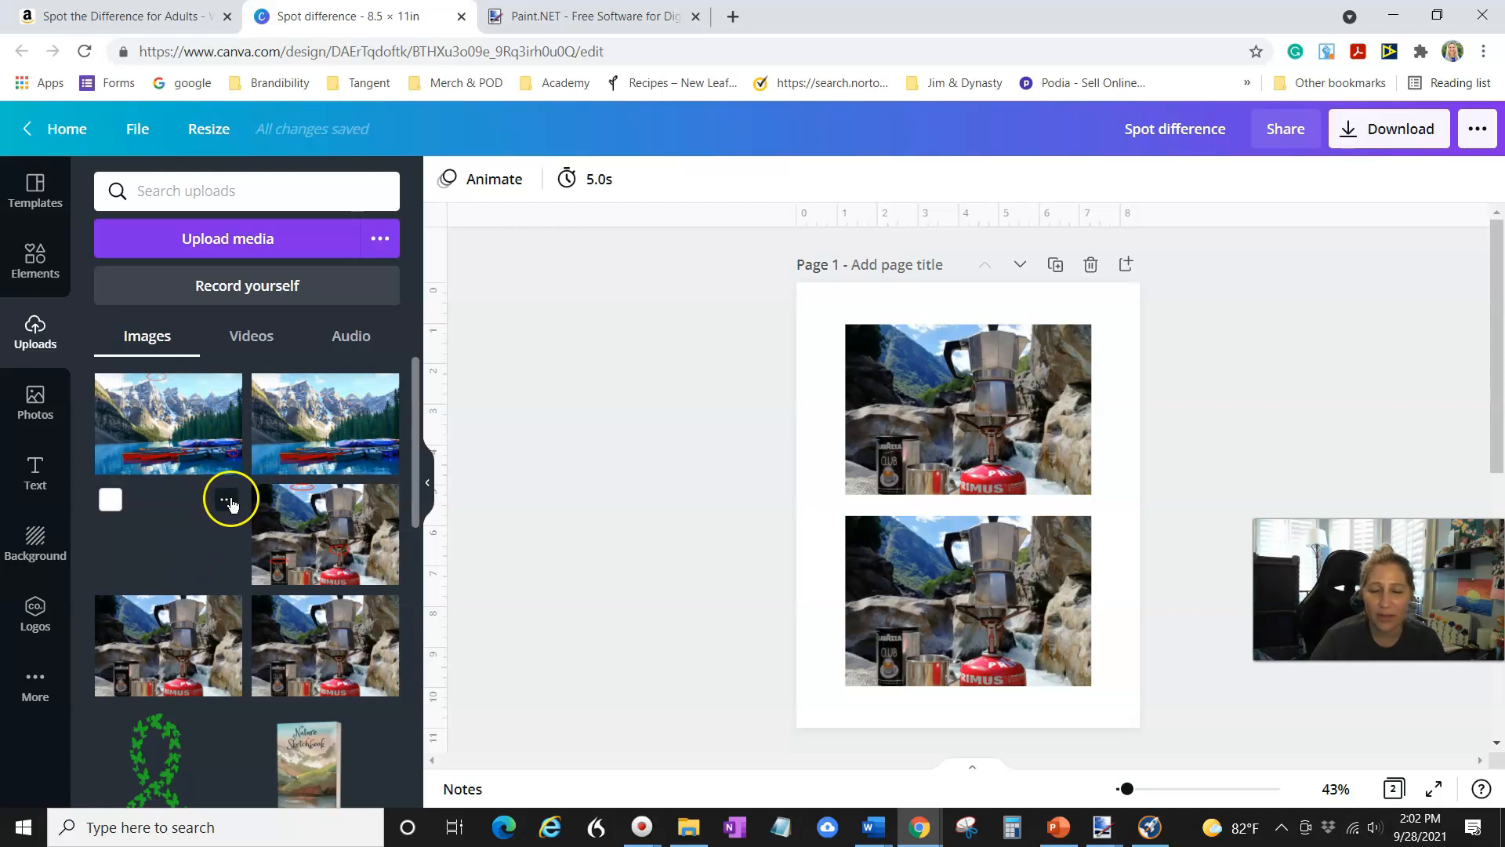
click(227, 500)
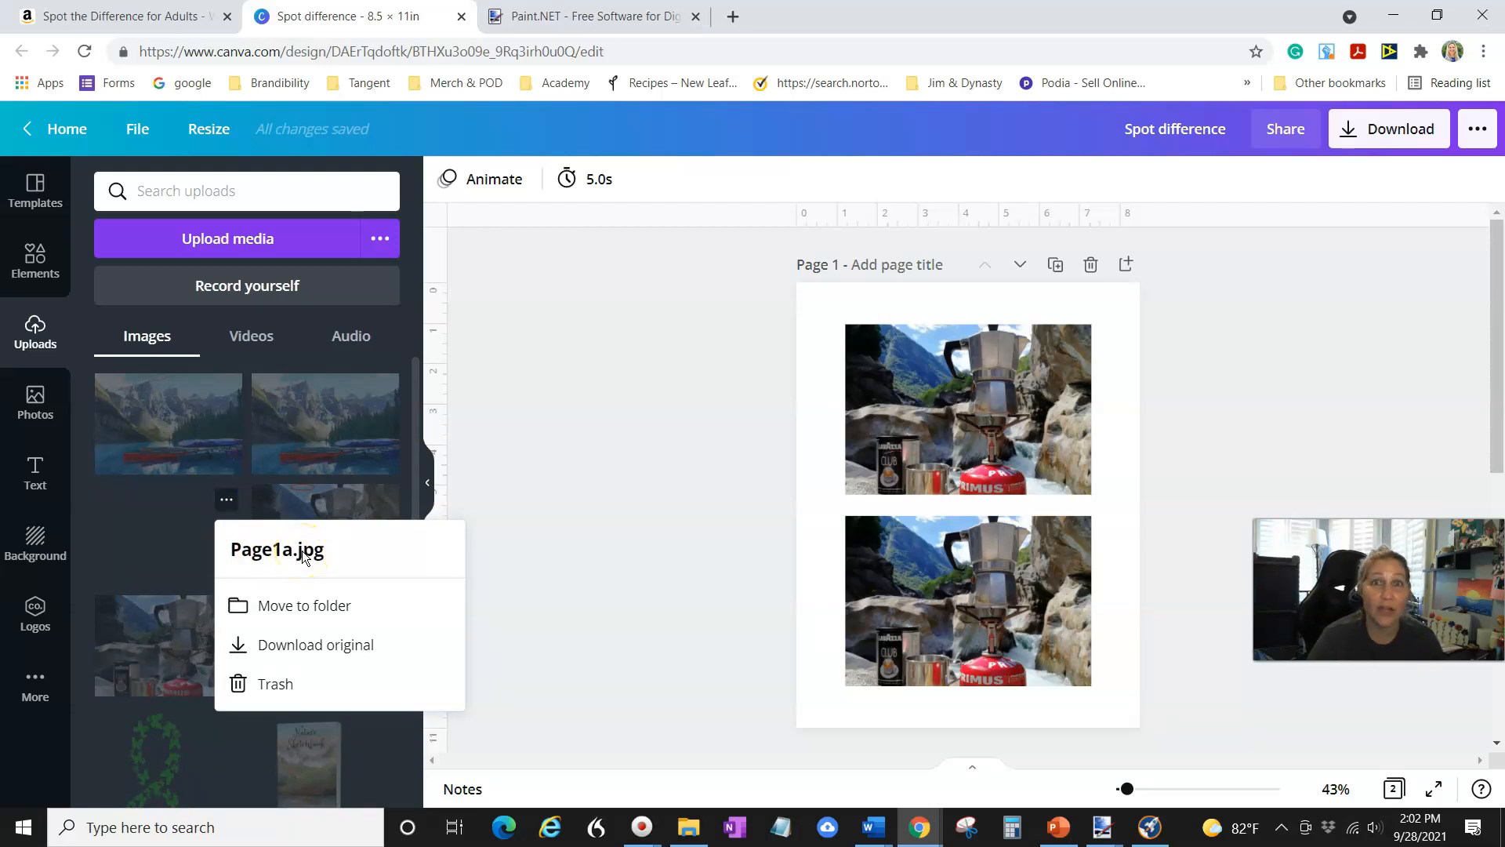
click(490, 447)
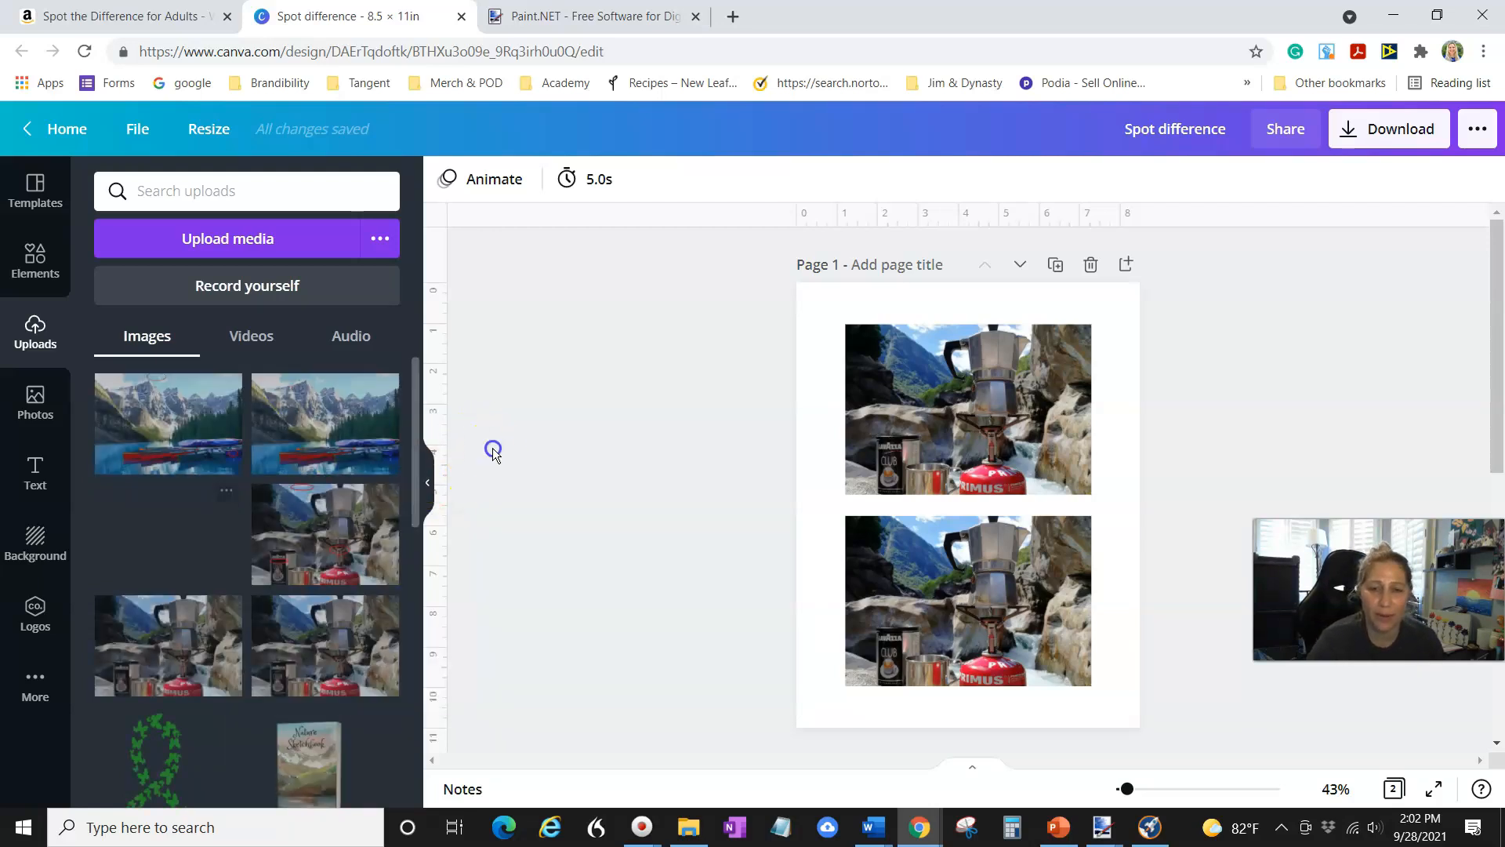
Insert a blank page between the coffee-pot puzzle page and its answer page
scroll(662, 444, down, 3)
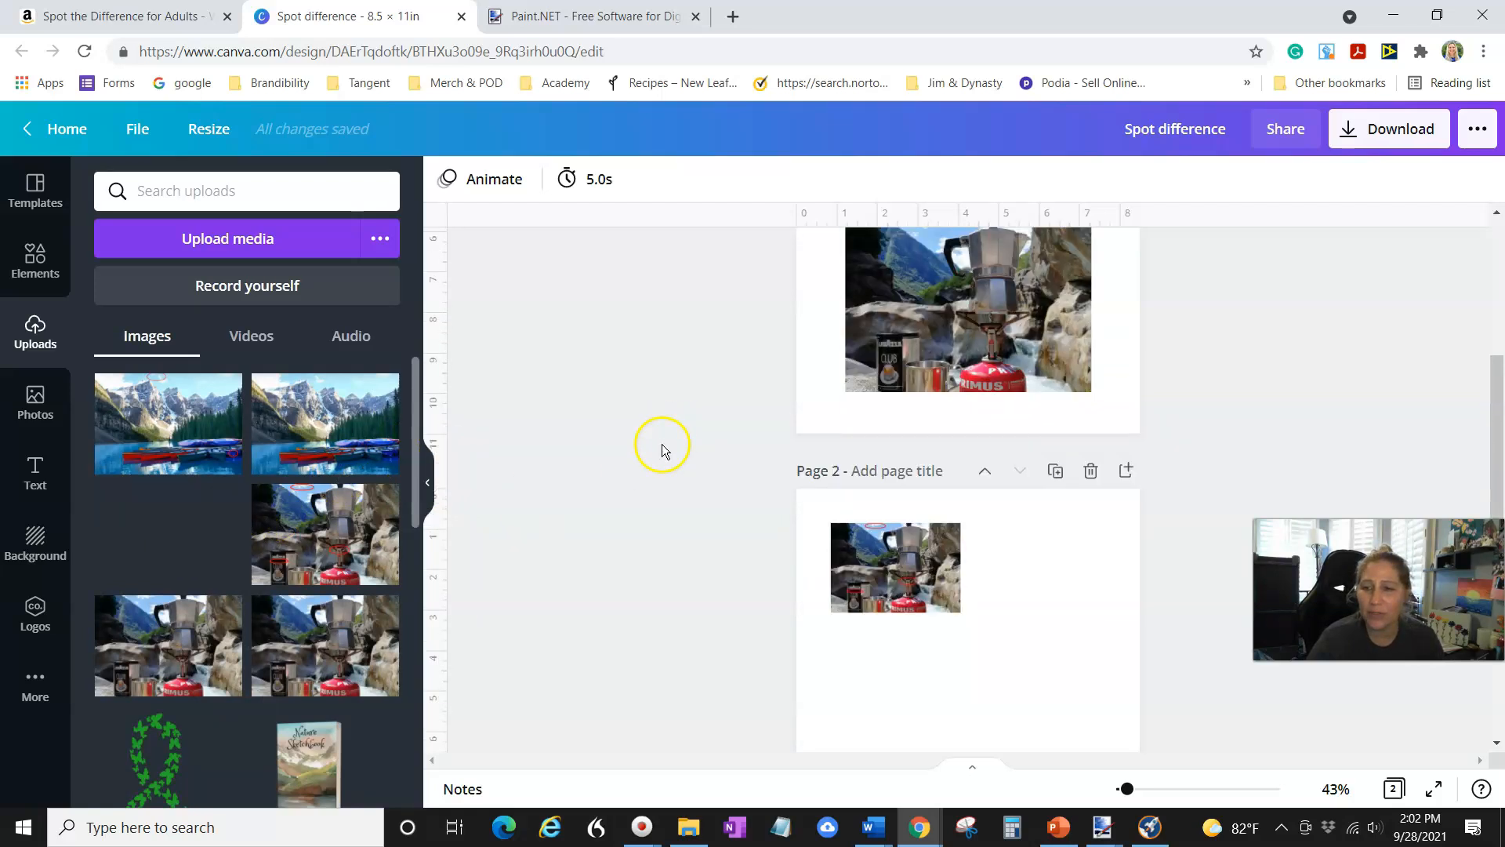
scroll(1020, 396, up, 4)
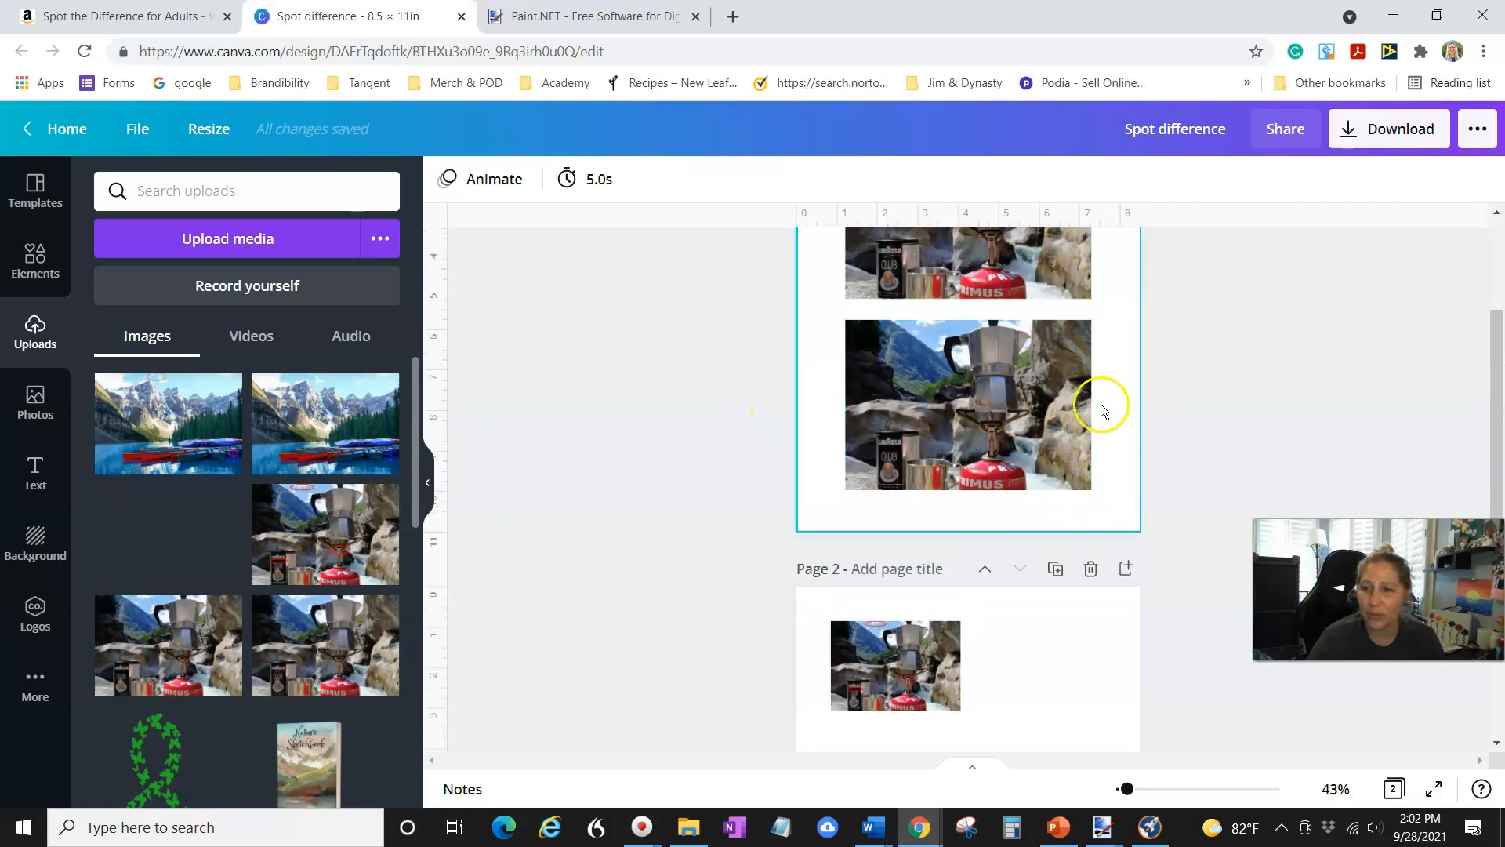
click(1125, 265)
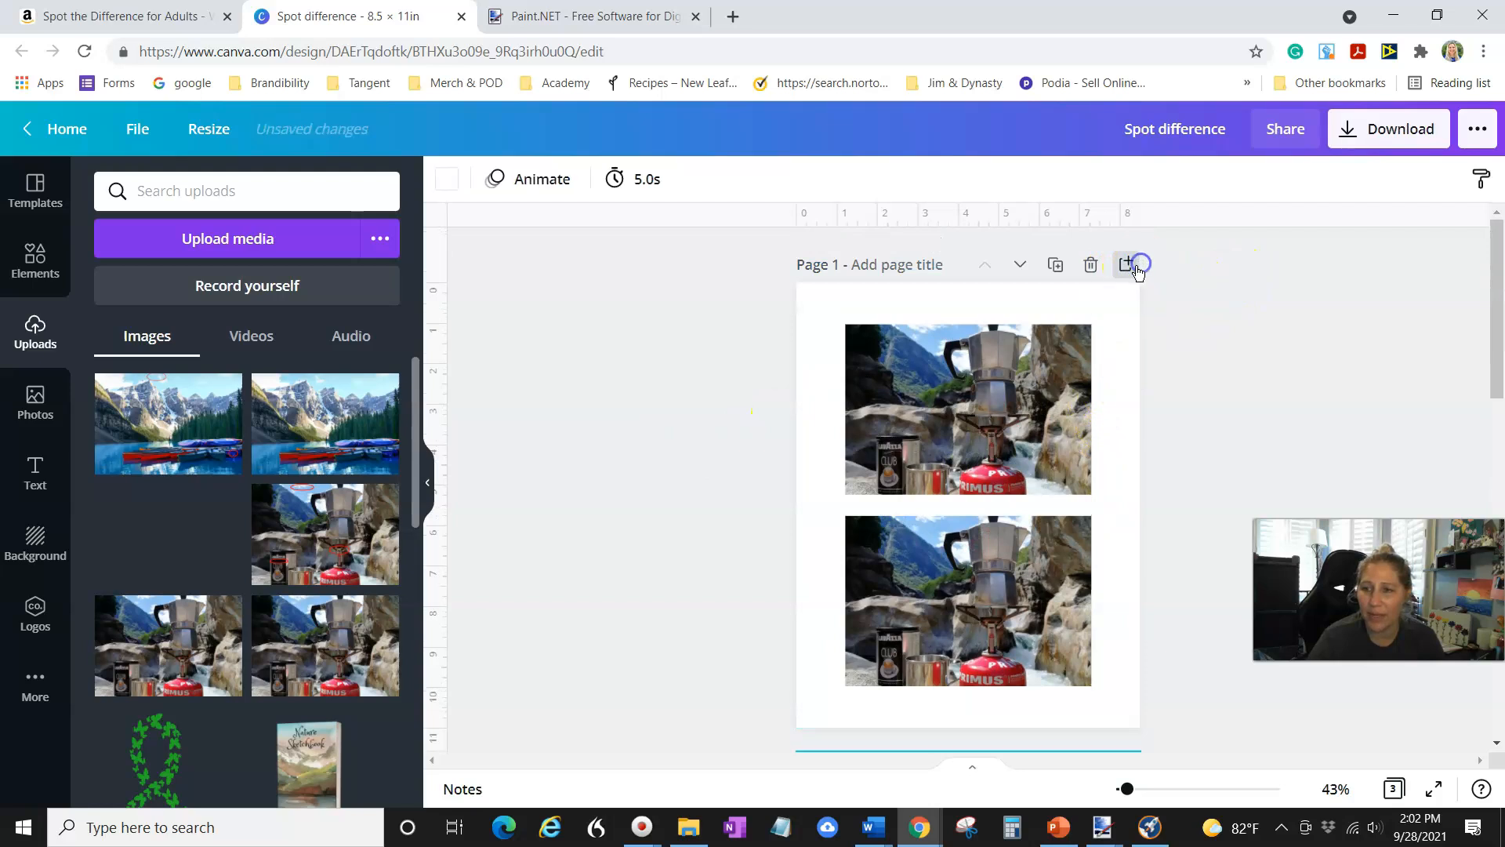
scroll(1011, 494, up, 3)
scroll(972, 532, down, 2)
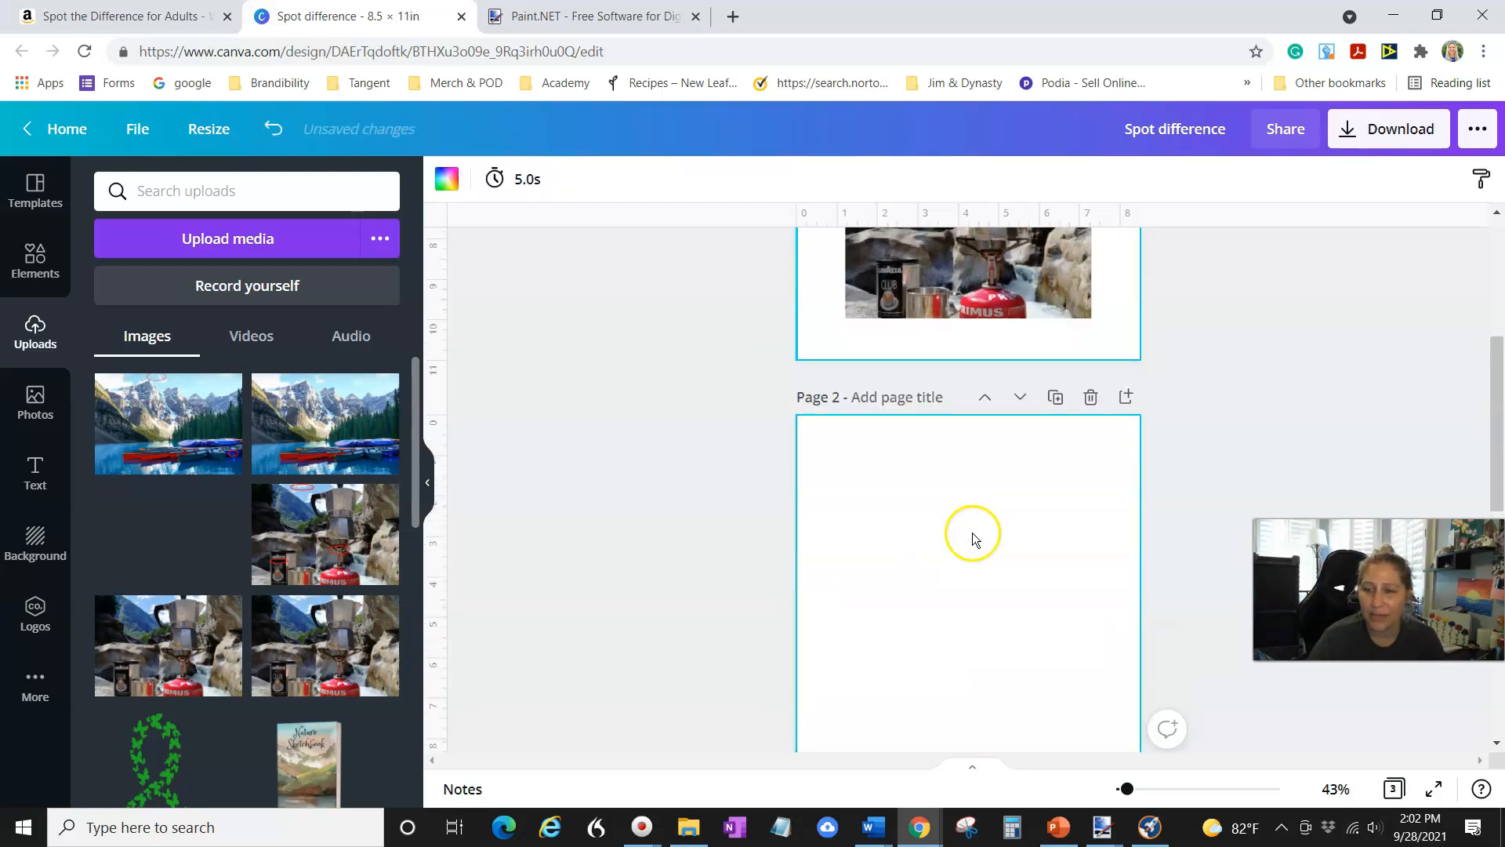
scroll(933, 530, down, 1)
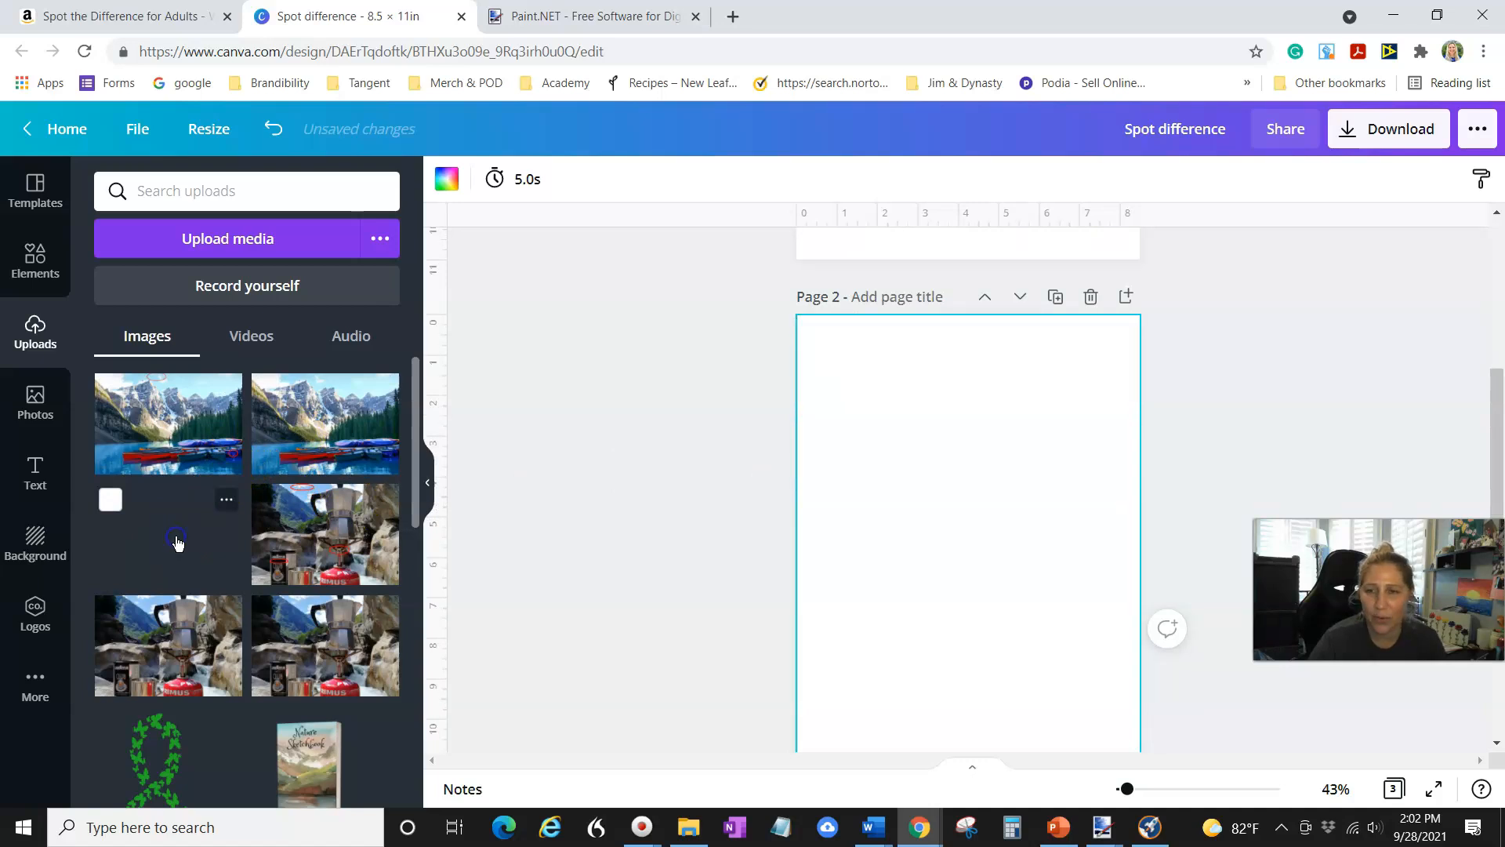
Place Page1a centred in the upper half of the blank page 2 and Page1b centred below it
click(177, 541)
drag(1011, 492, 1006, 457)
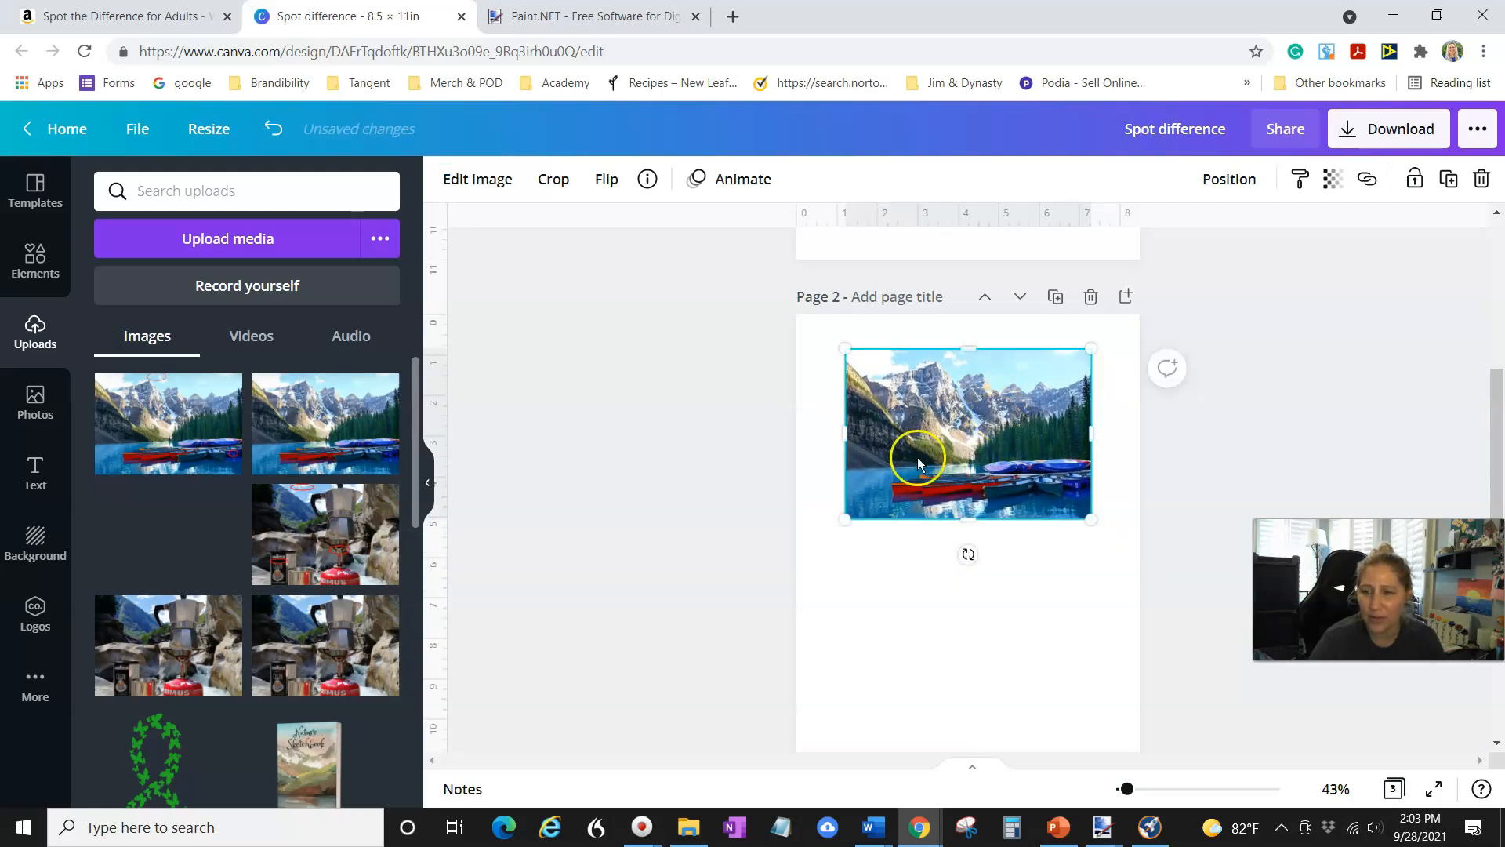
drag(353, 446, 986, 603)
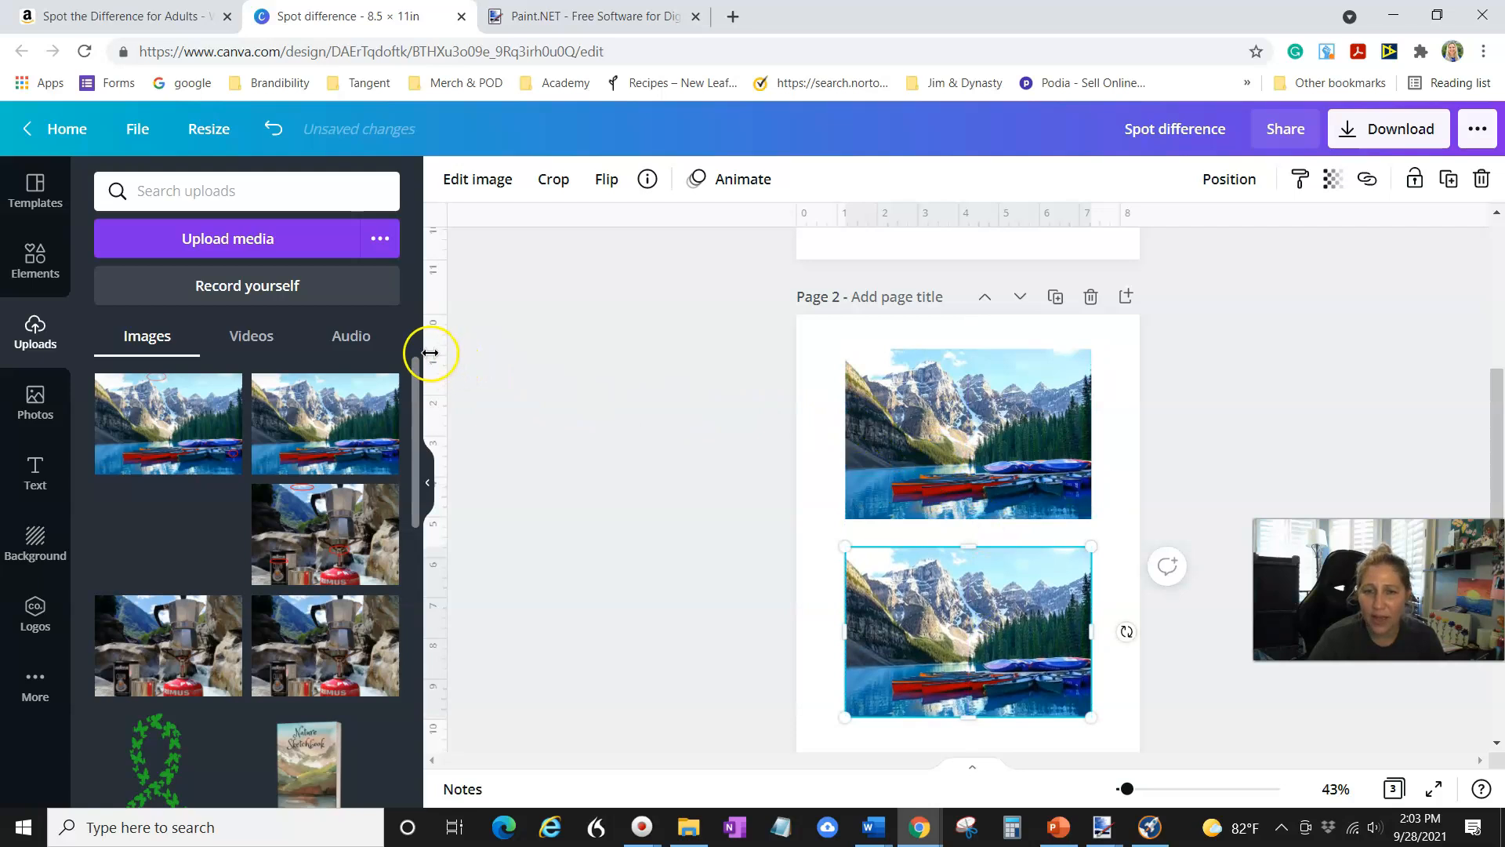
On page 2, shift the upper lake photo slightly down and the lower one slightly up, keeping both horizontally centred
click(139, 130)
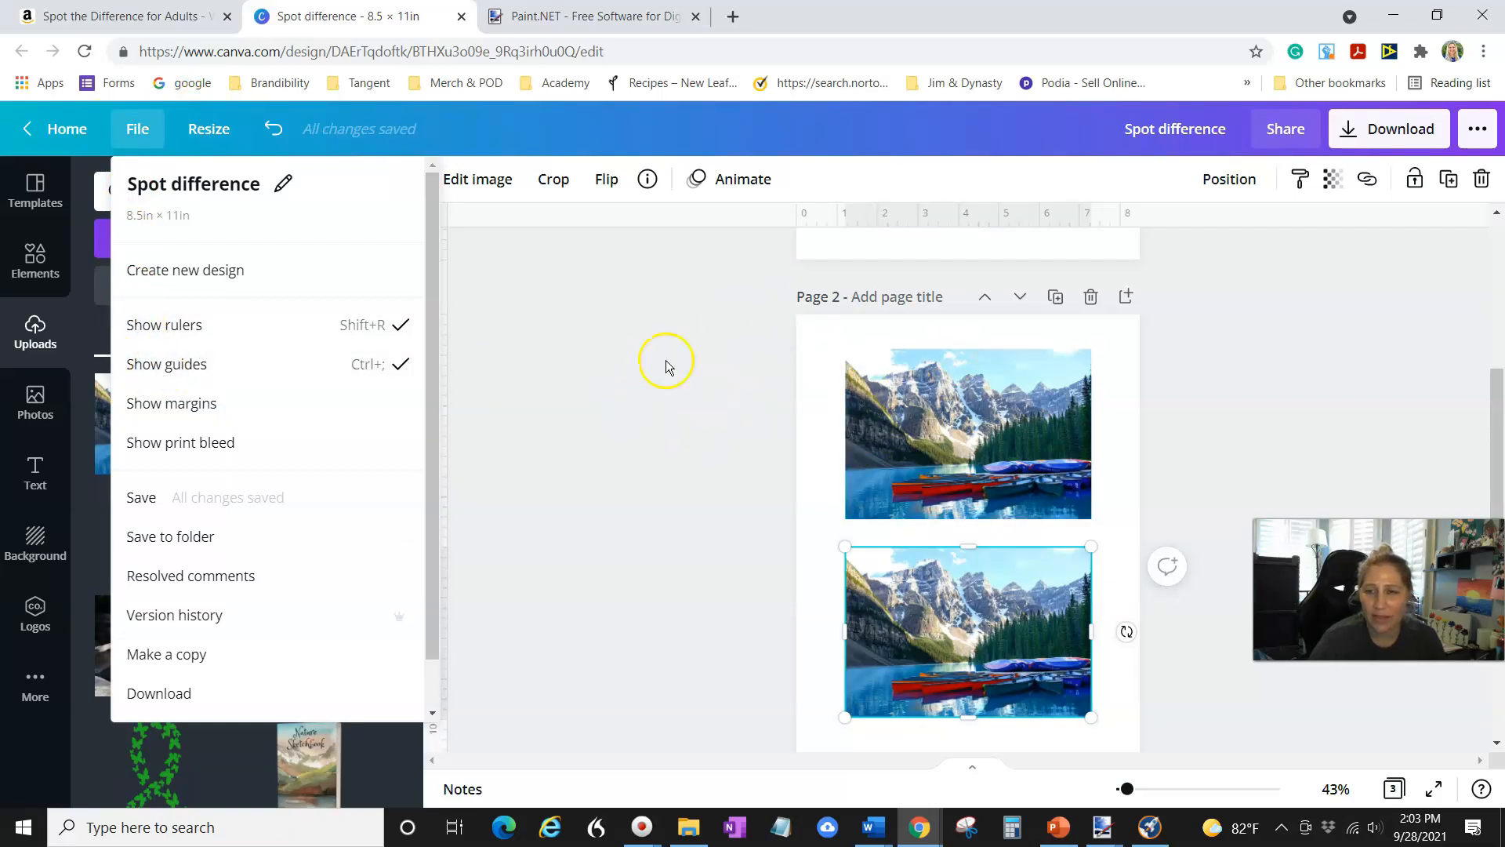
click(569, 309)
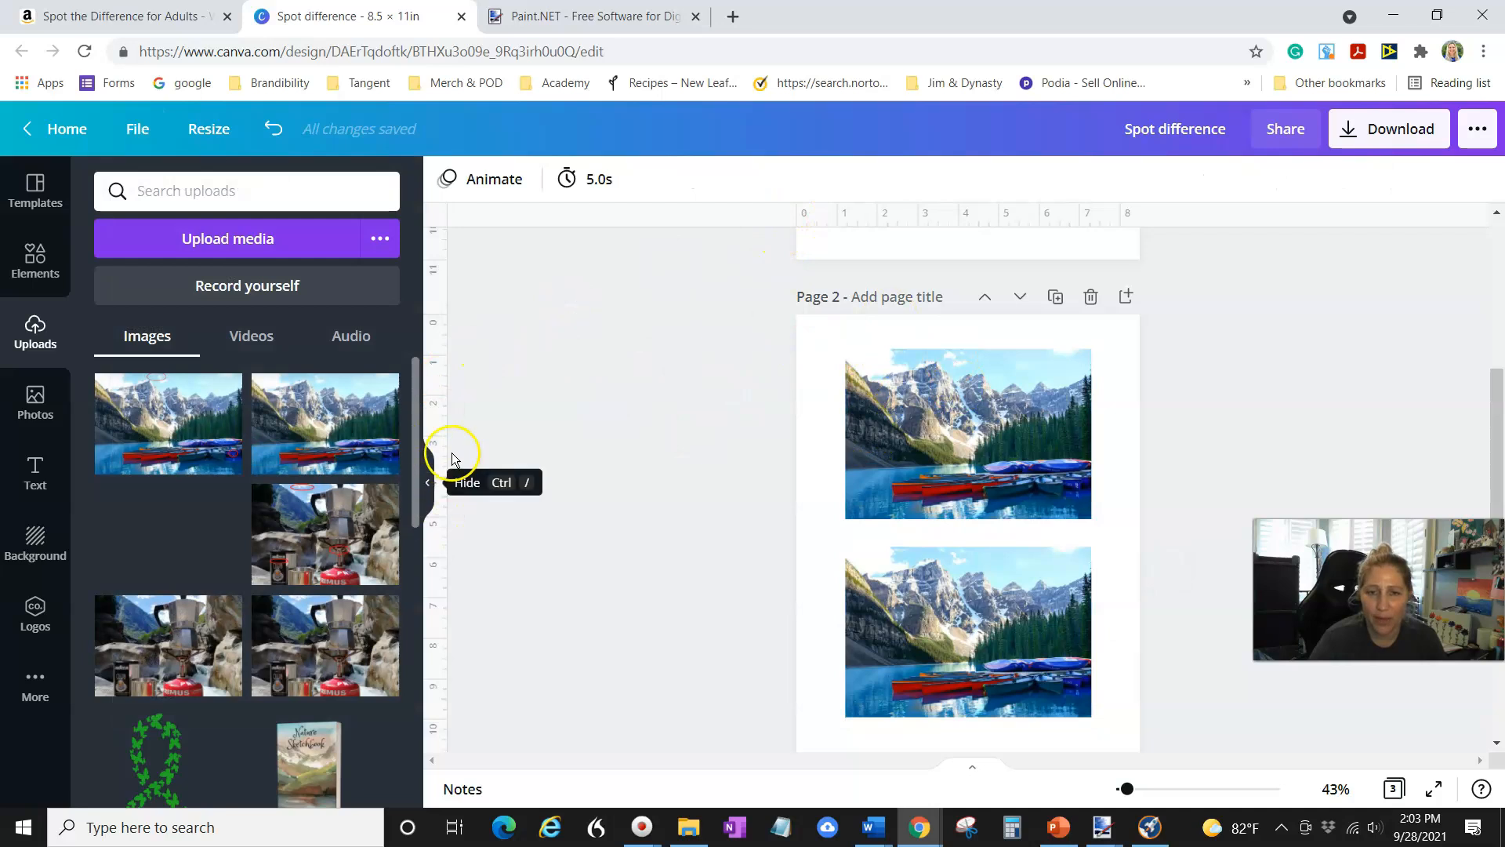
drag(977, 408, 962, 416)
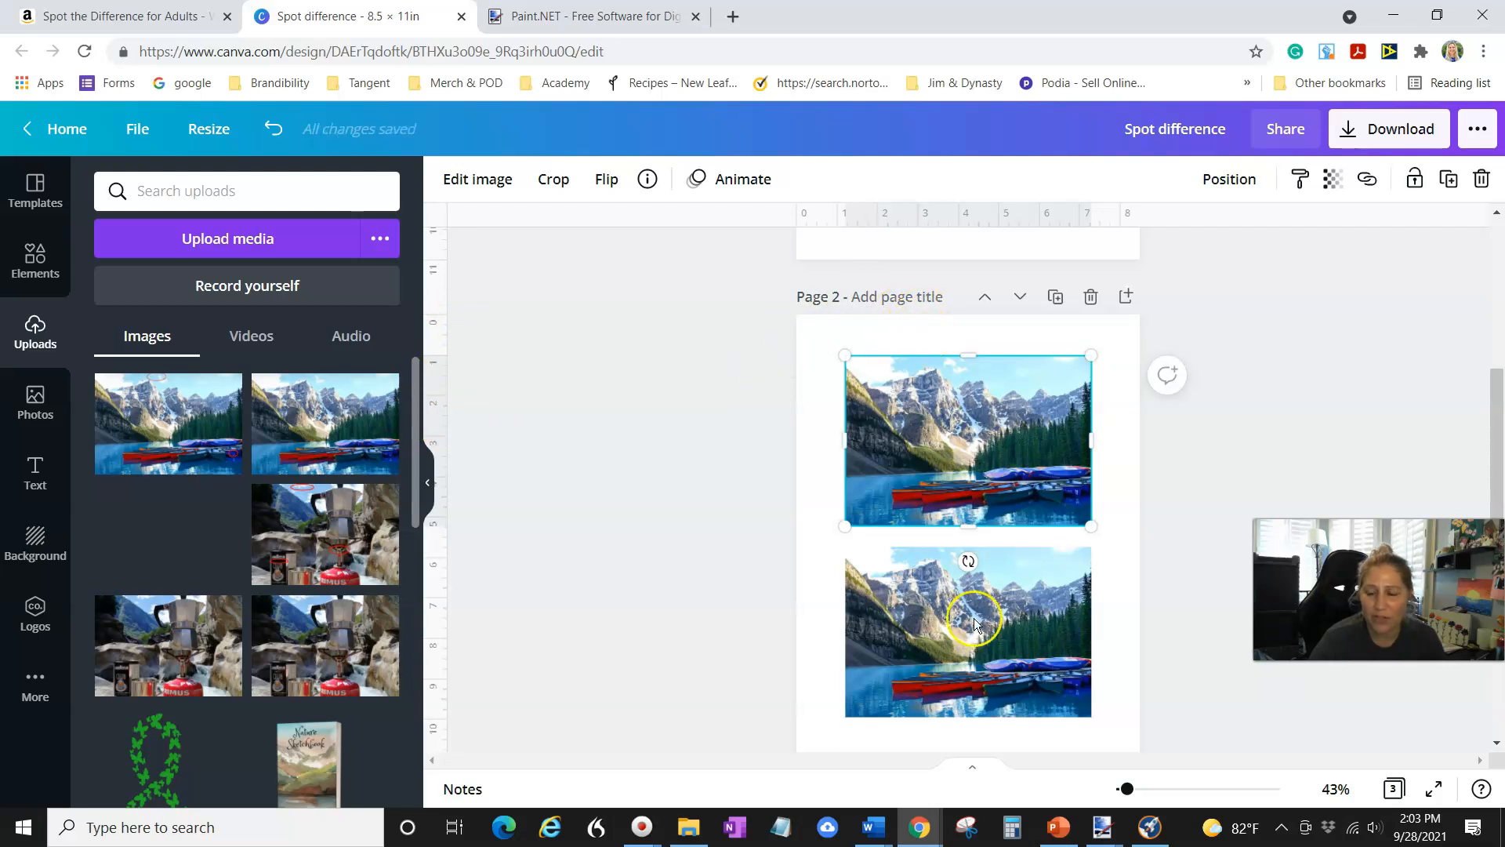
drag(952, 625, 950, 632)
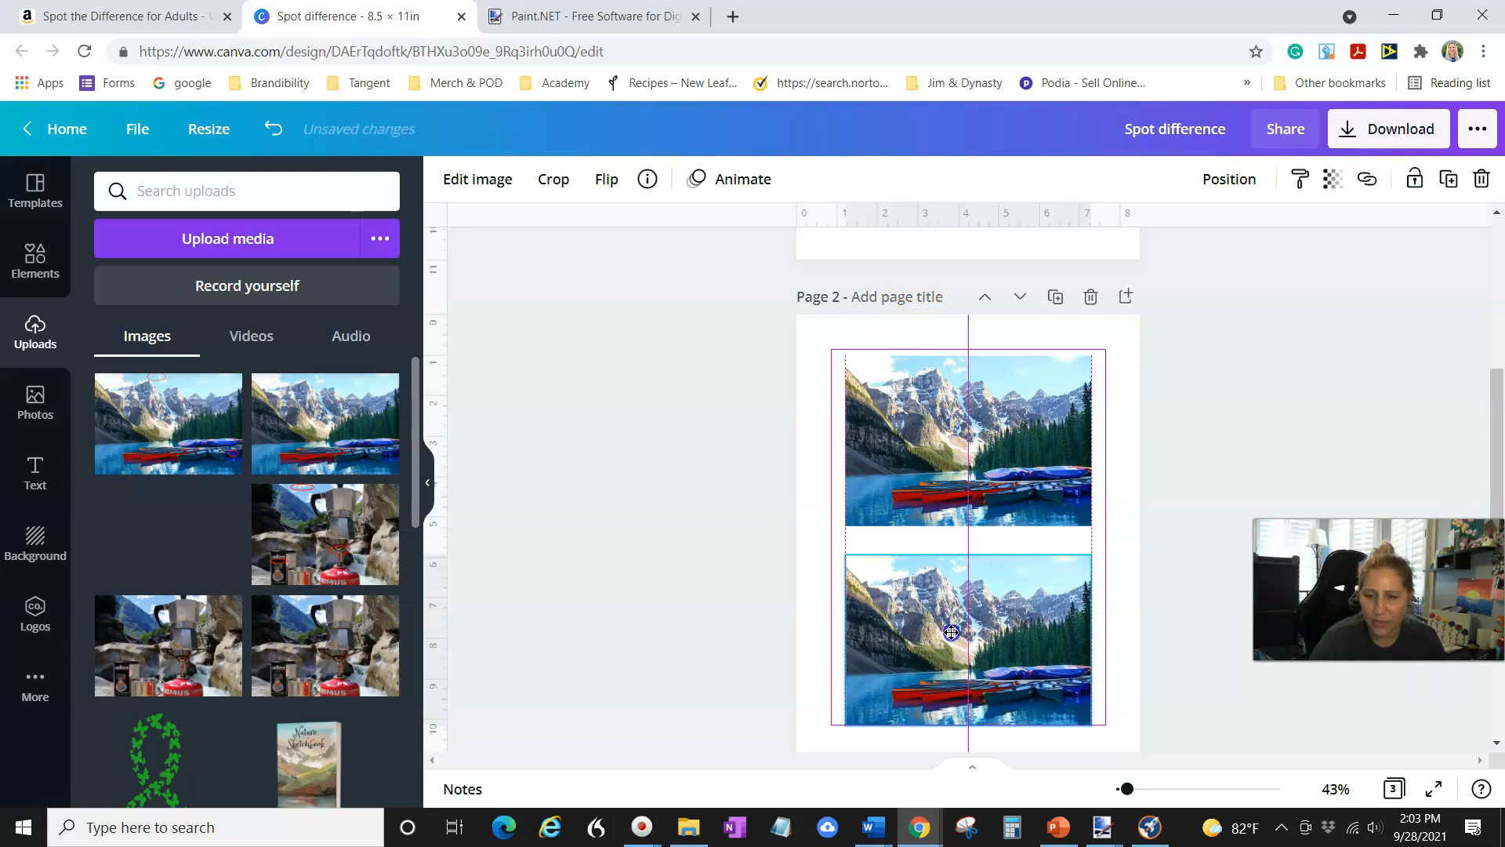
drag(951, 626, 951, 628)
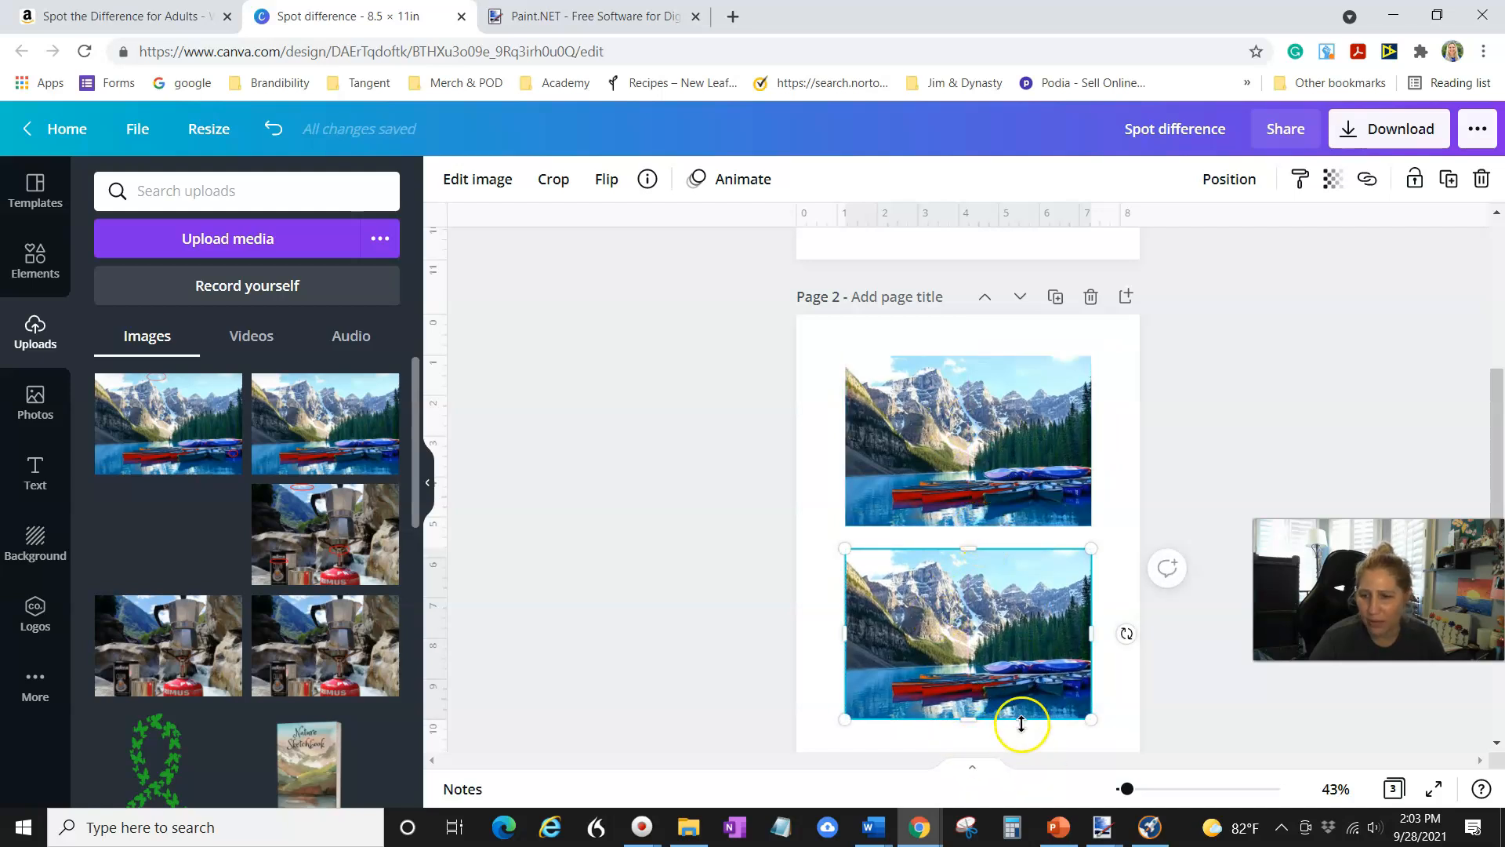
drag(976, 674, 964, 666)
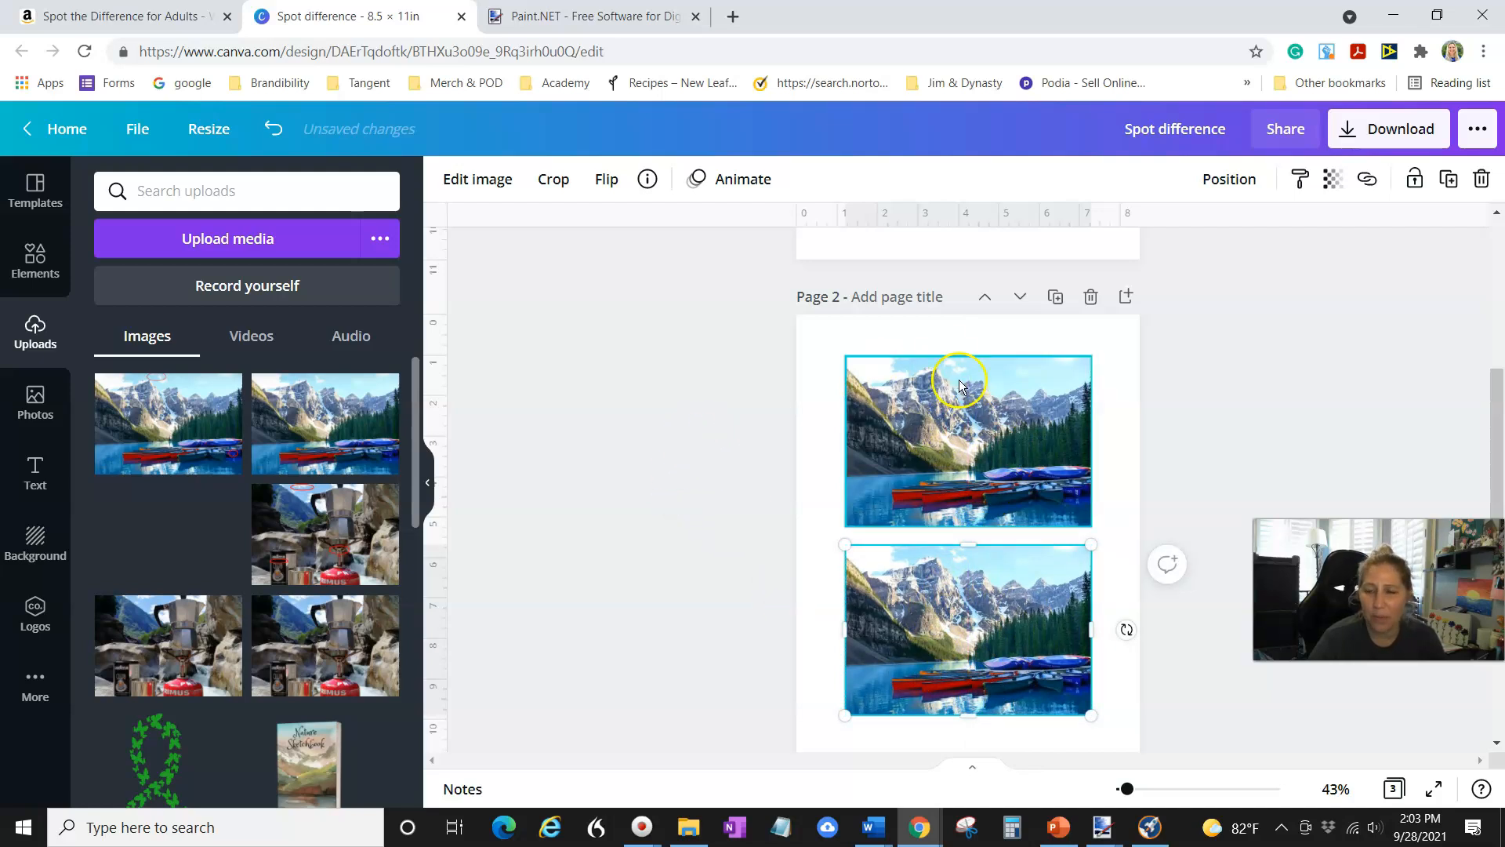
scroll(1035, 686, down, 1)
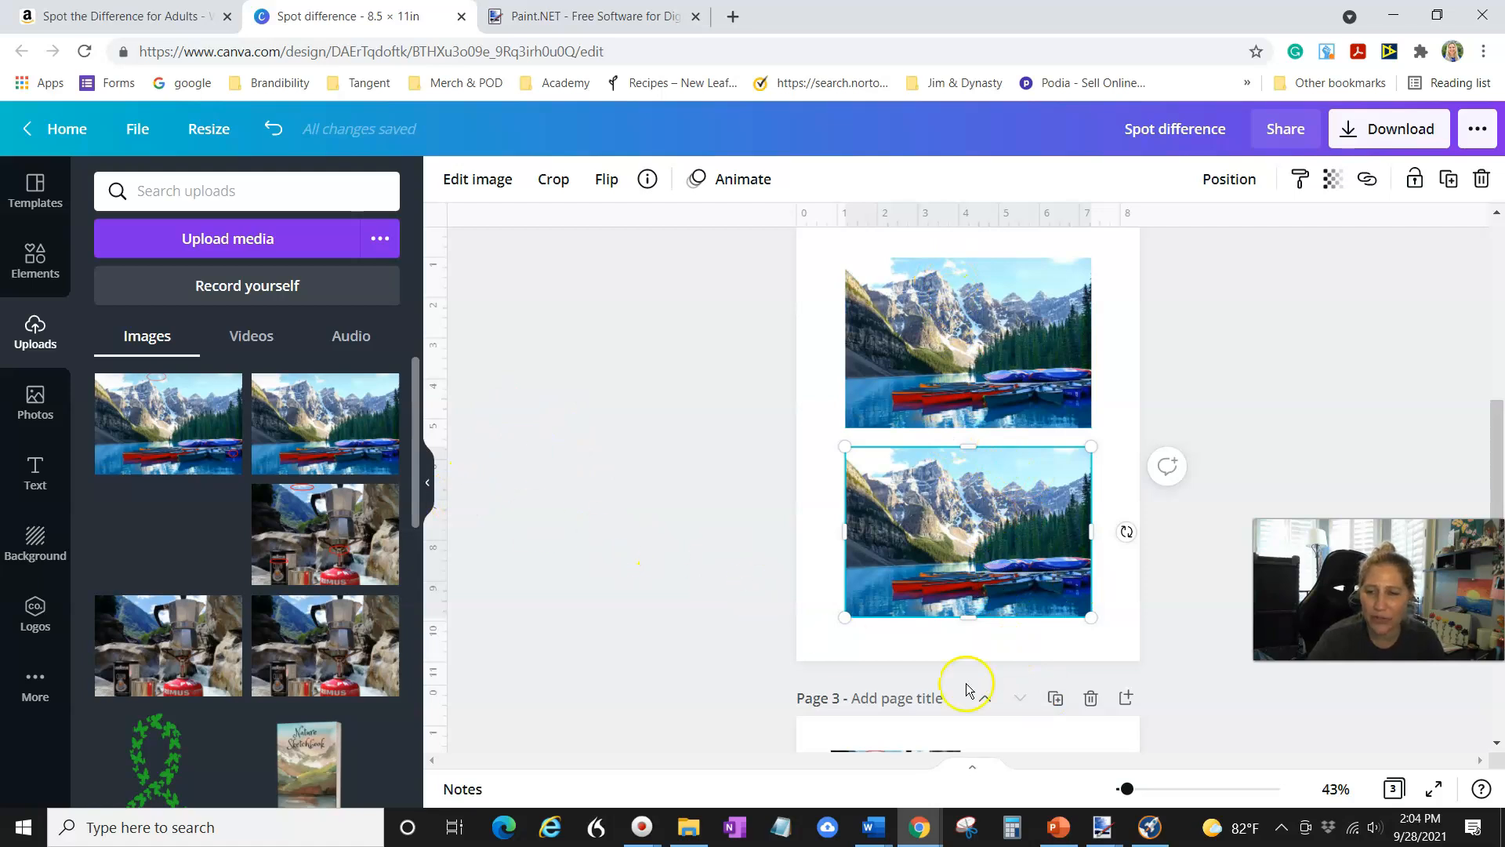
scroll(925, 651, down, 4)
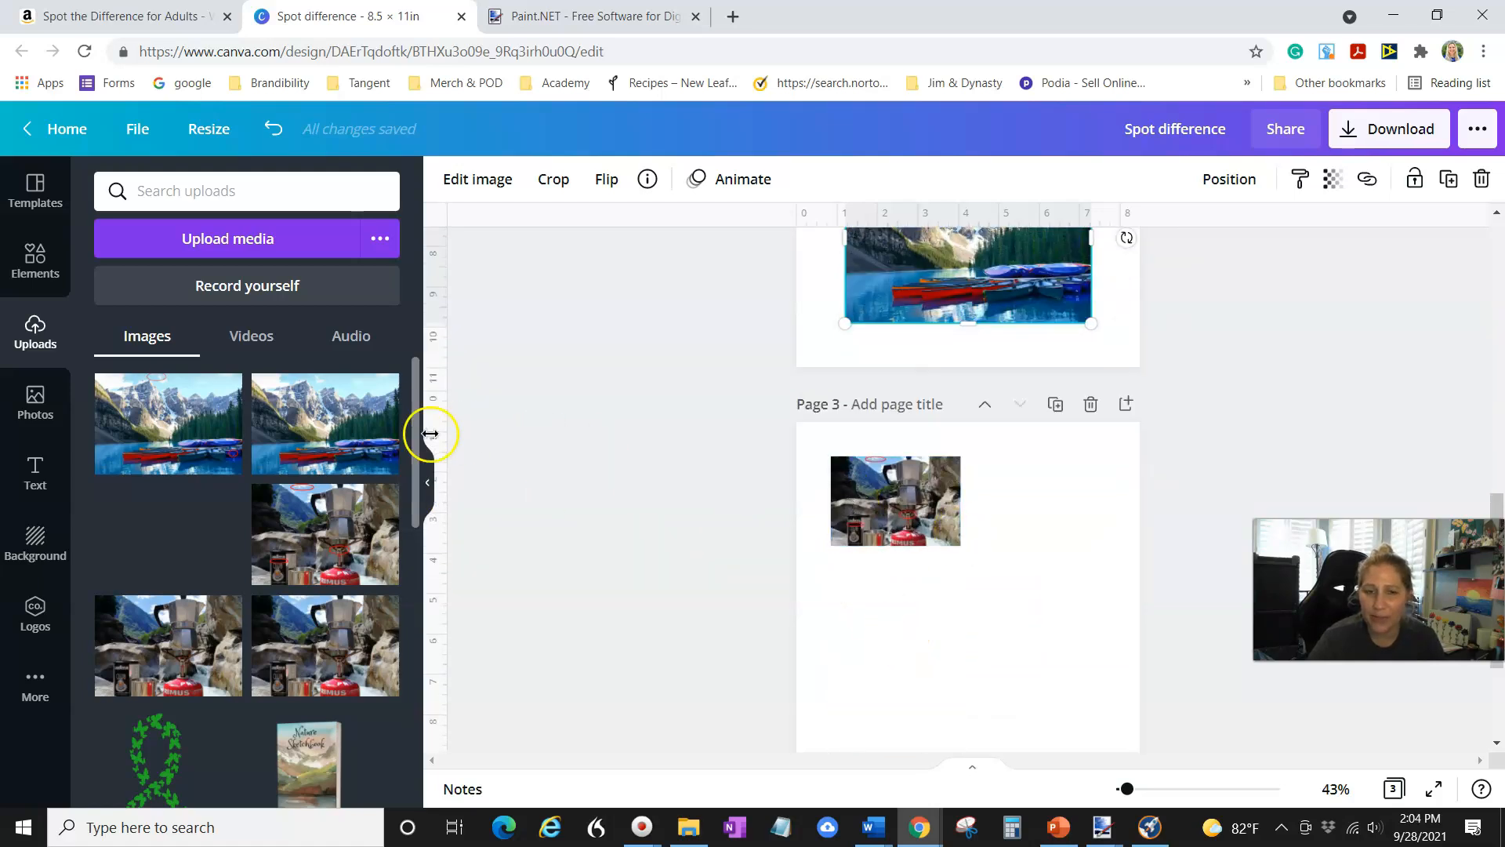
click(185, 423)
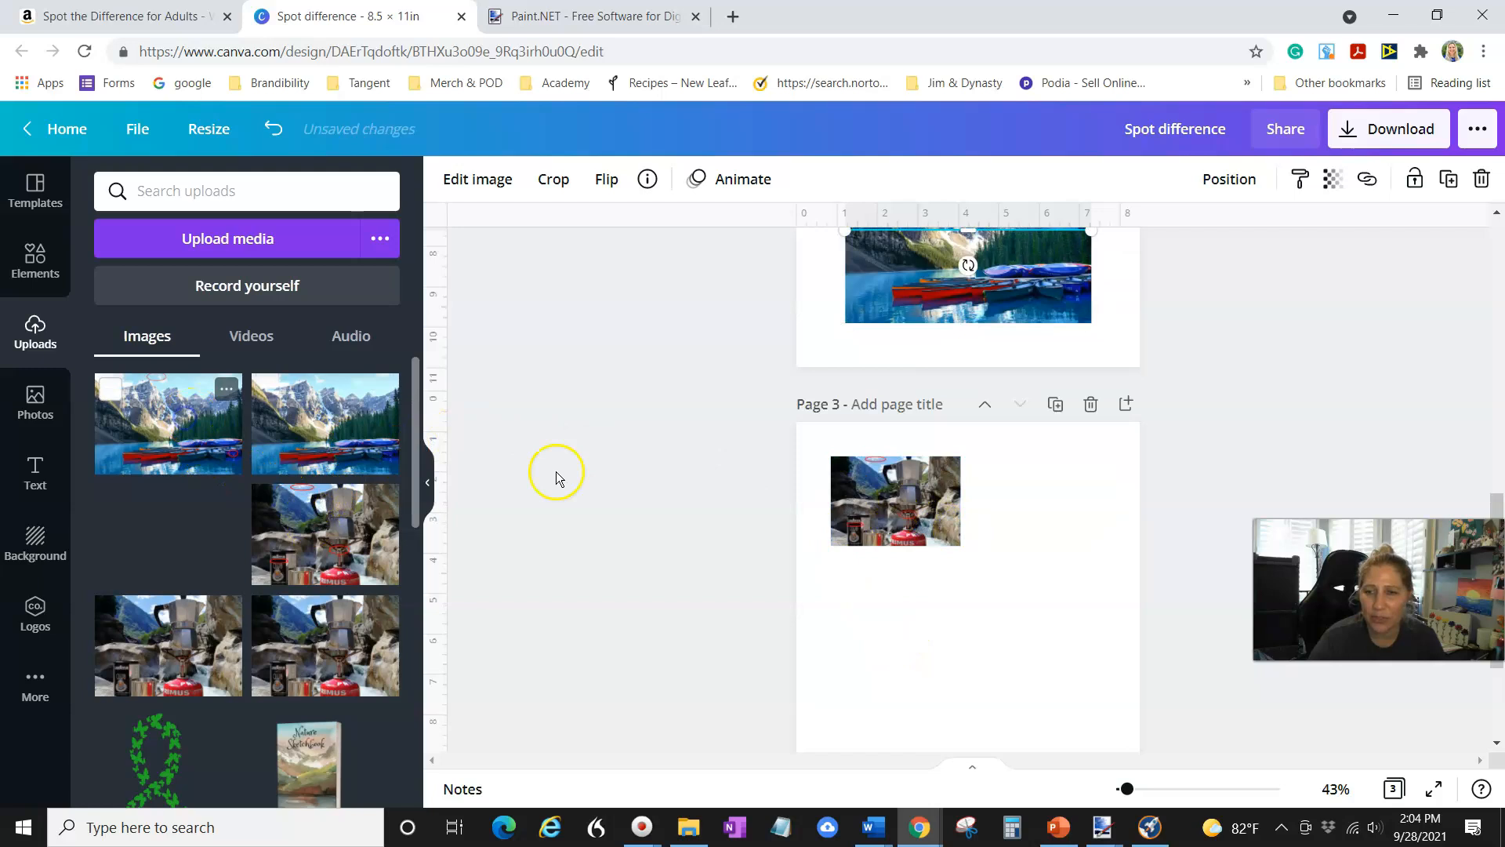
click(1016, 567)
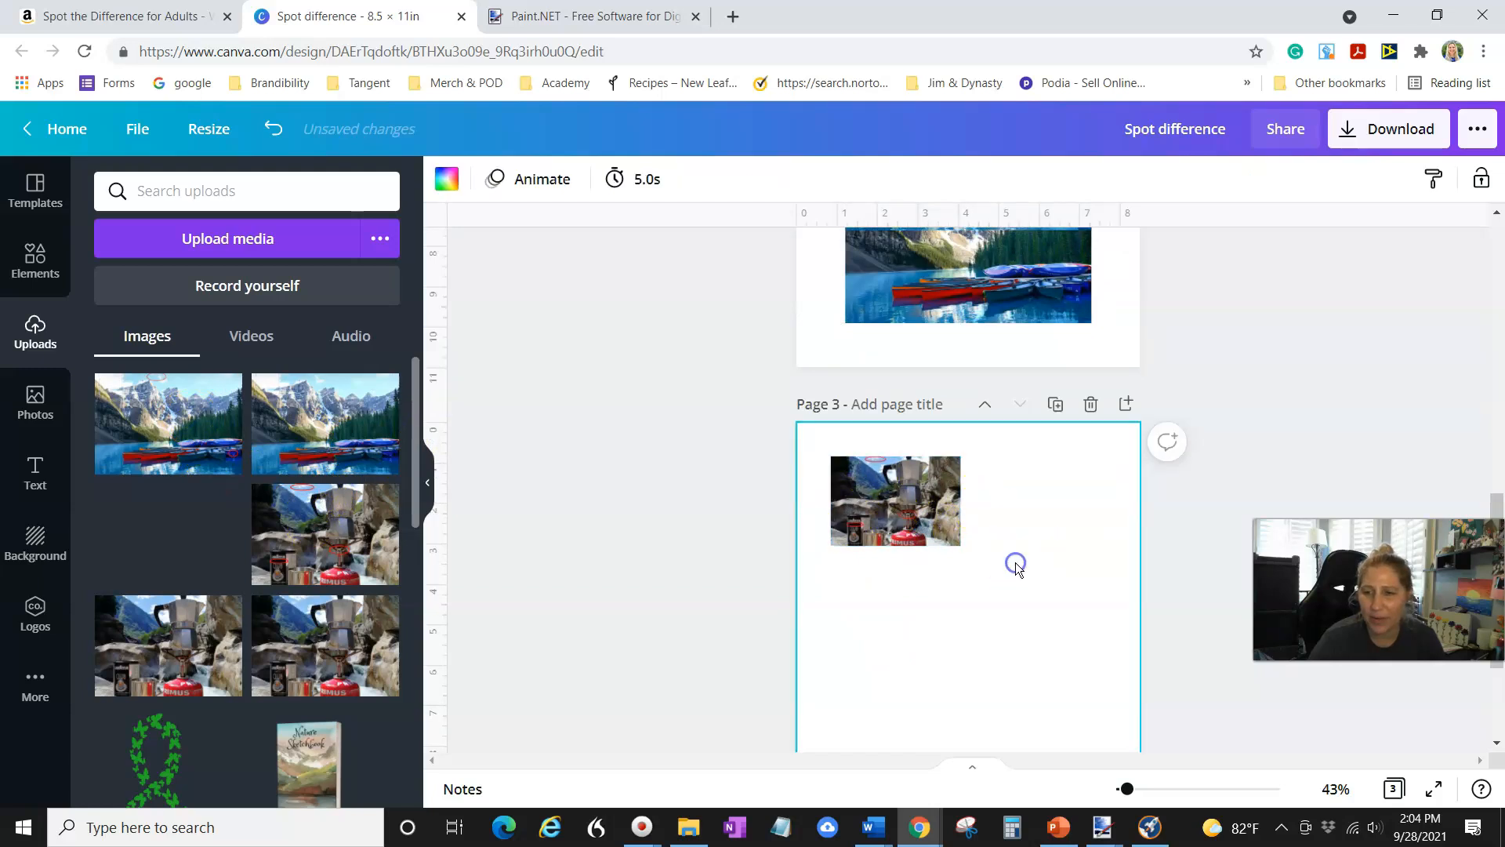
scroll(1012, 601, down, 3)
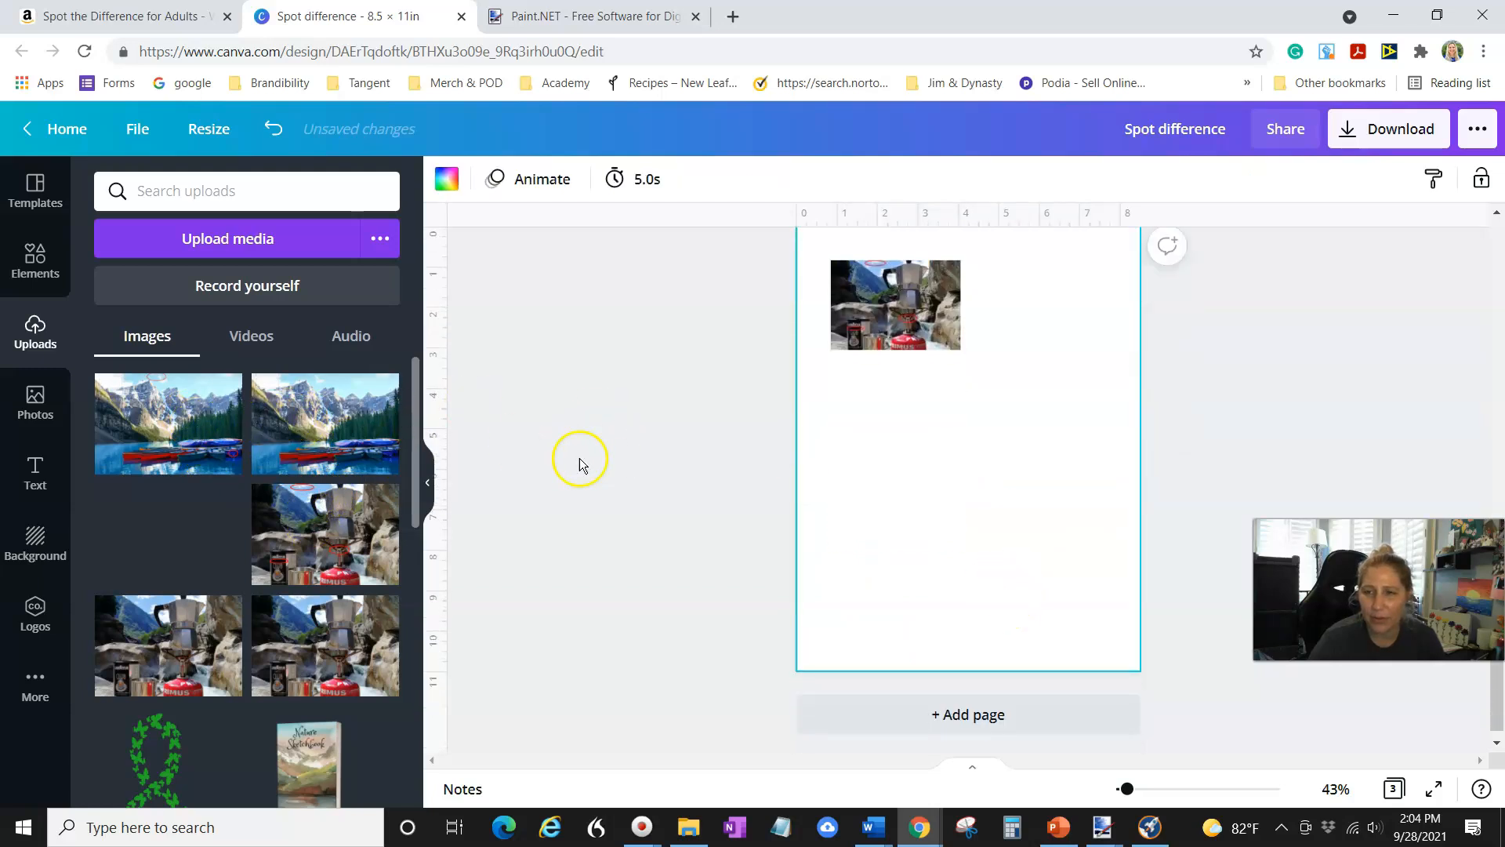
scroll(578, 460, up, 6)
click(982, 541)
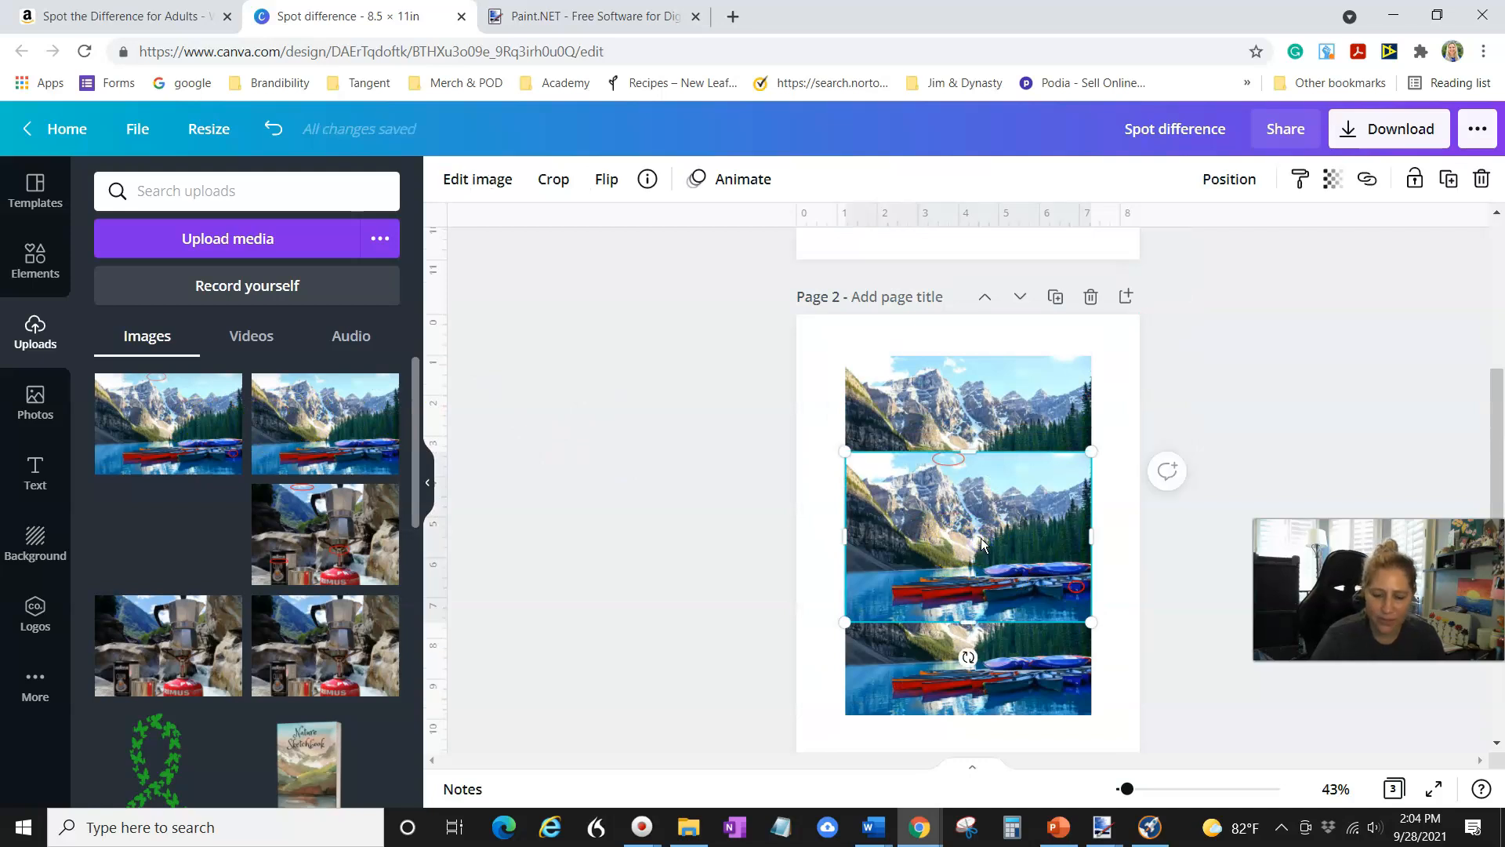
key(Delete)
Place the circled lake answer image on page 3, shrink it to the coffee-pot answer's size, and align it to that image's right
scroll(982, 543, down, 5)
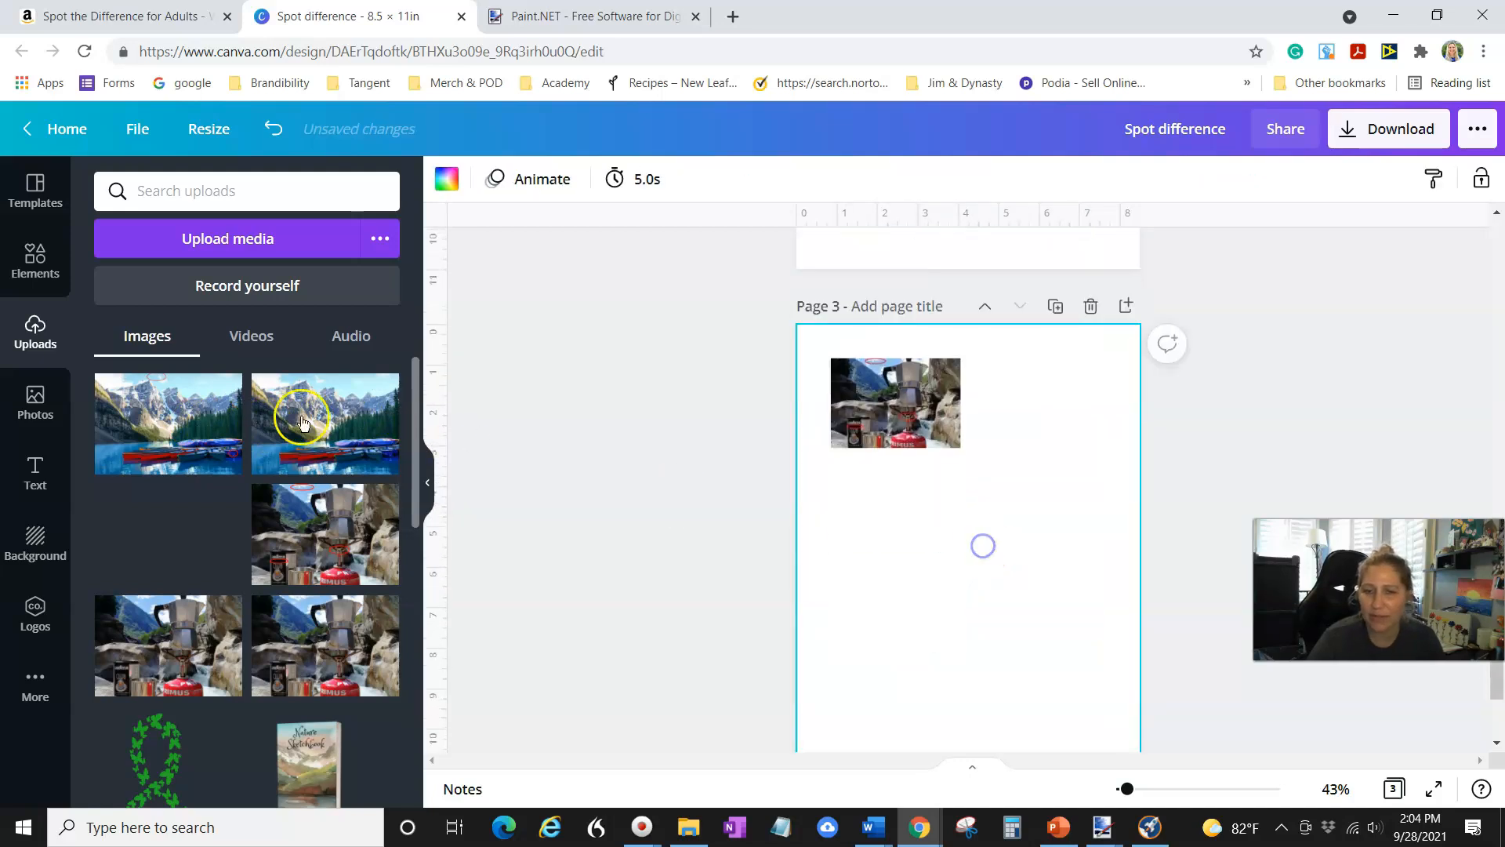
click(177, 439)
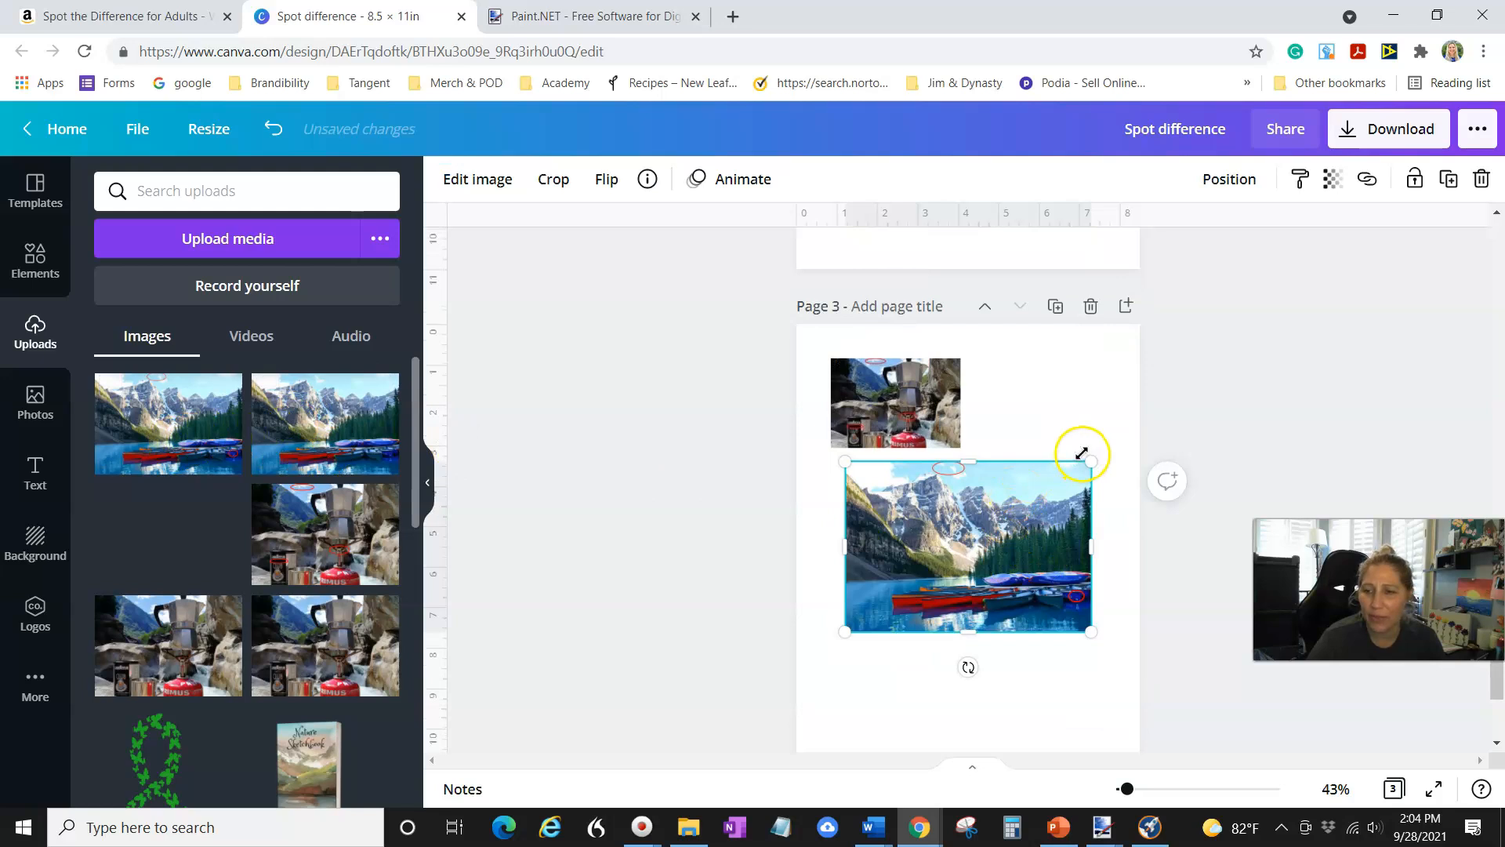
drag(1088, 461, 1021, 515)
drag(940, 597, 1073, 409)
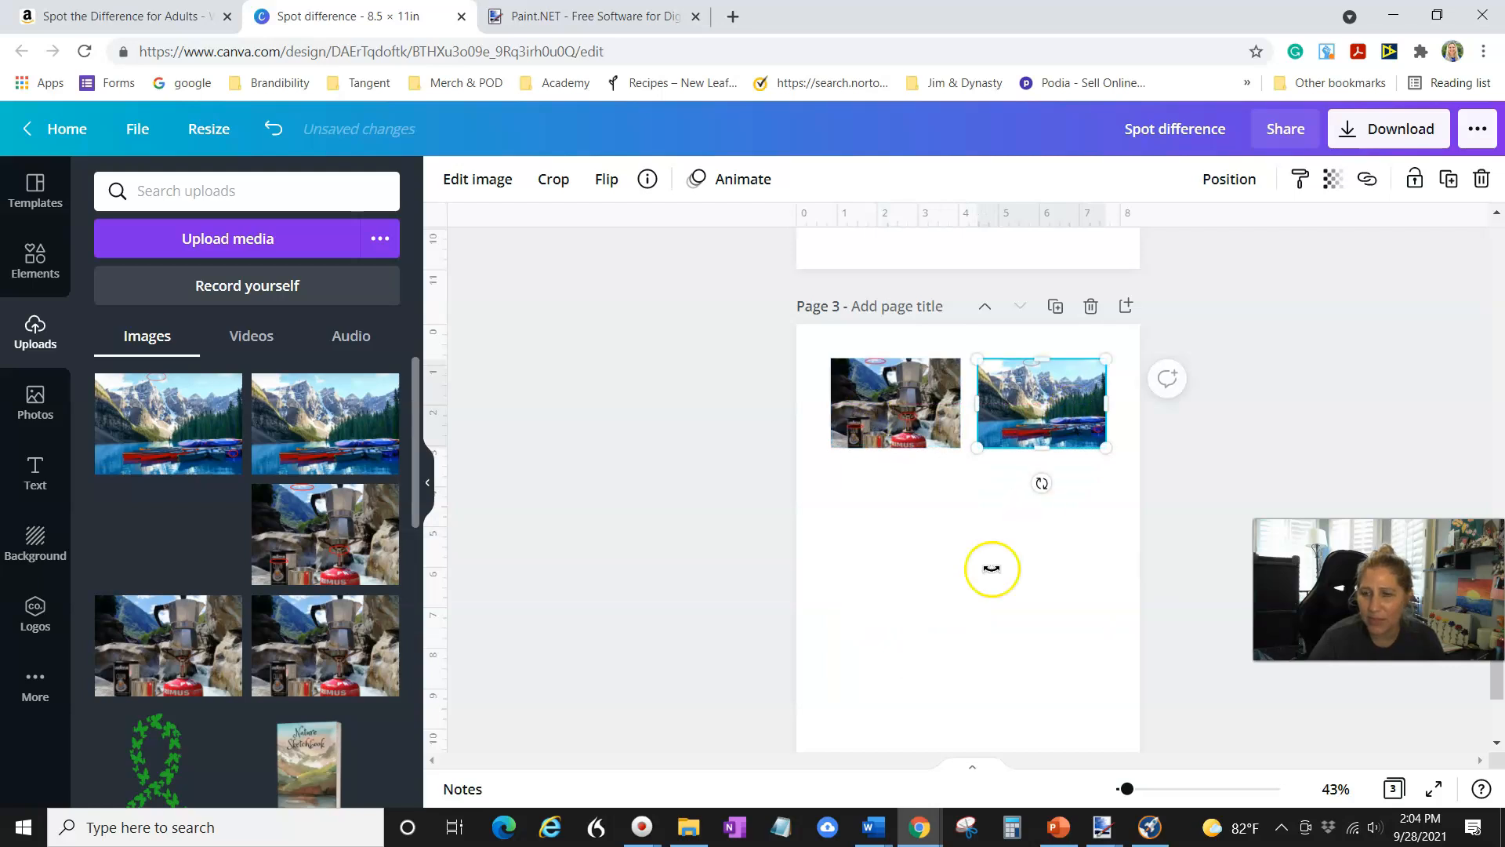
Review the coffee-pot puzzle page, the lake puzzle page and the answer page to compare each puzzle with its answer image
scroll(974, 380, up, 7)
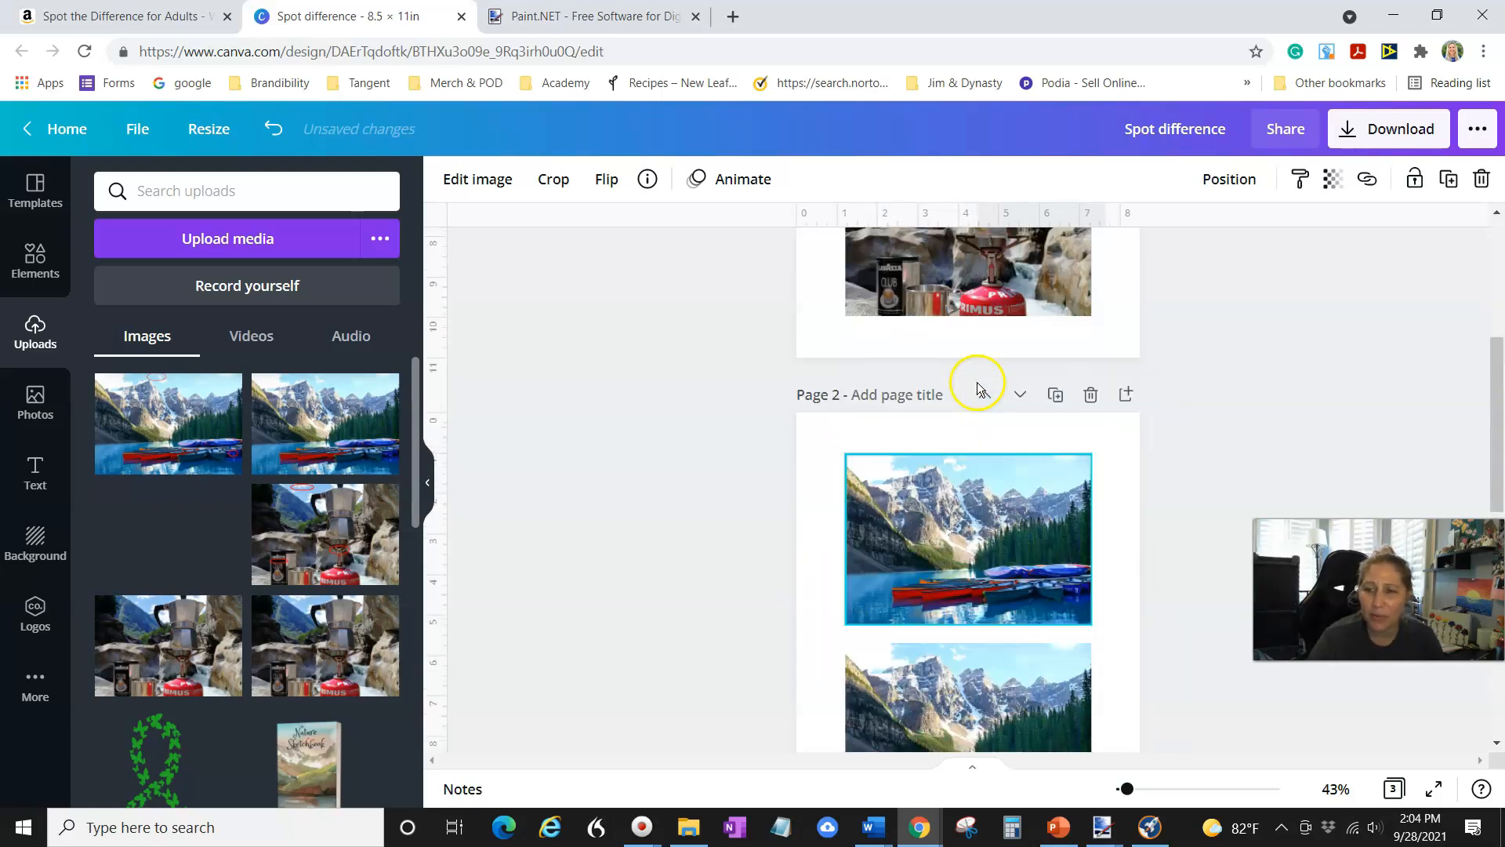
scroll(967, 332, down, 8)
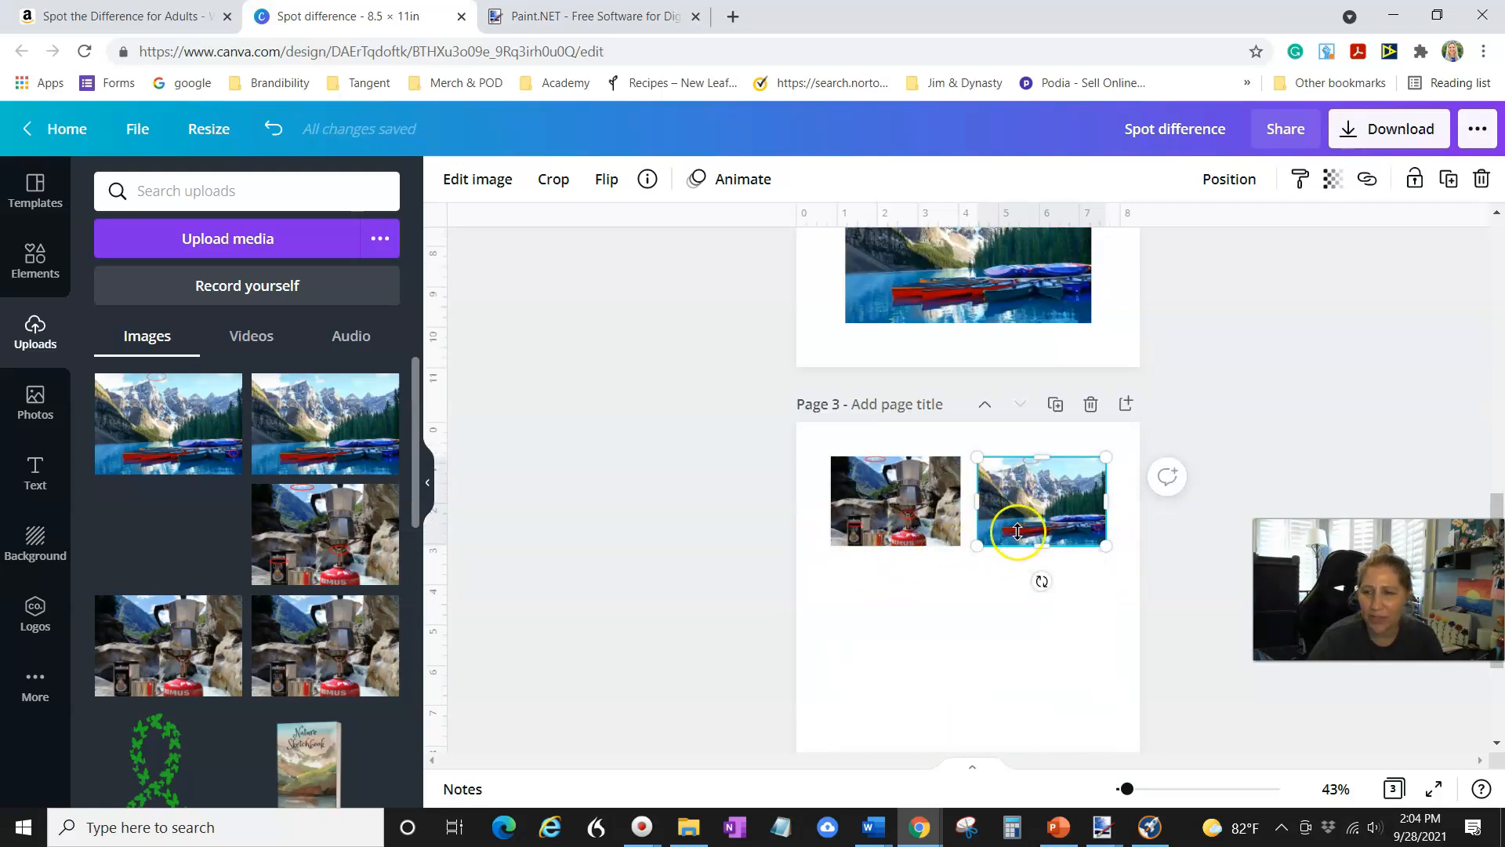
scroll(1018, 532, up, 7)
scroll(1017, 531, up, 3)
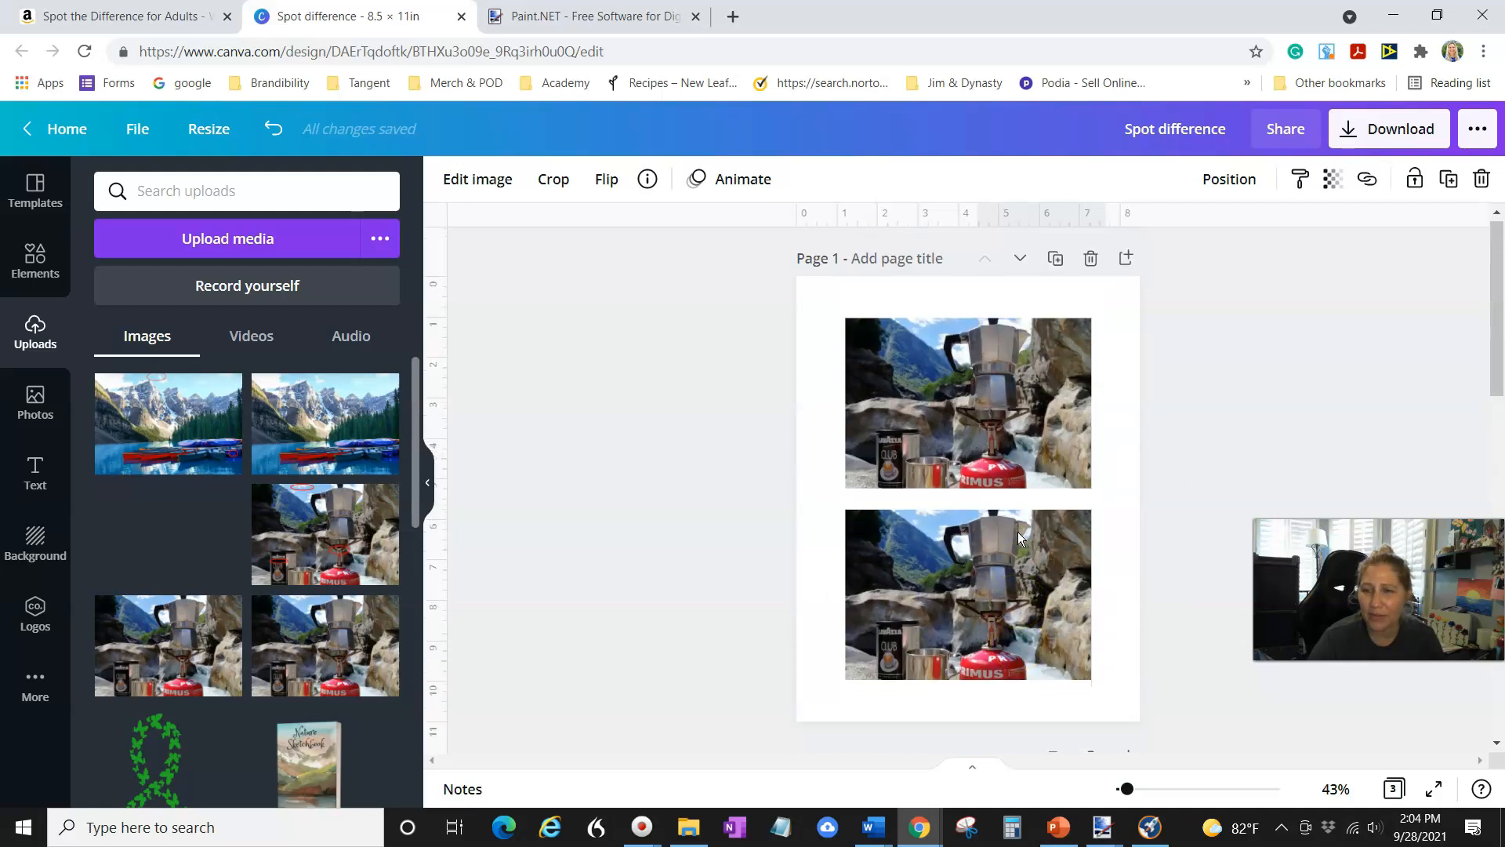
scroll(1017, 531, down, 4)
scroll(1018, 531, down, 7)
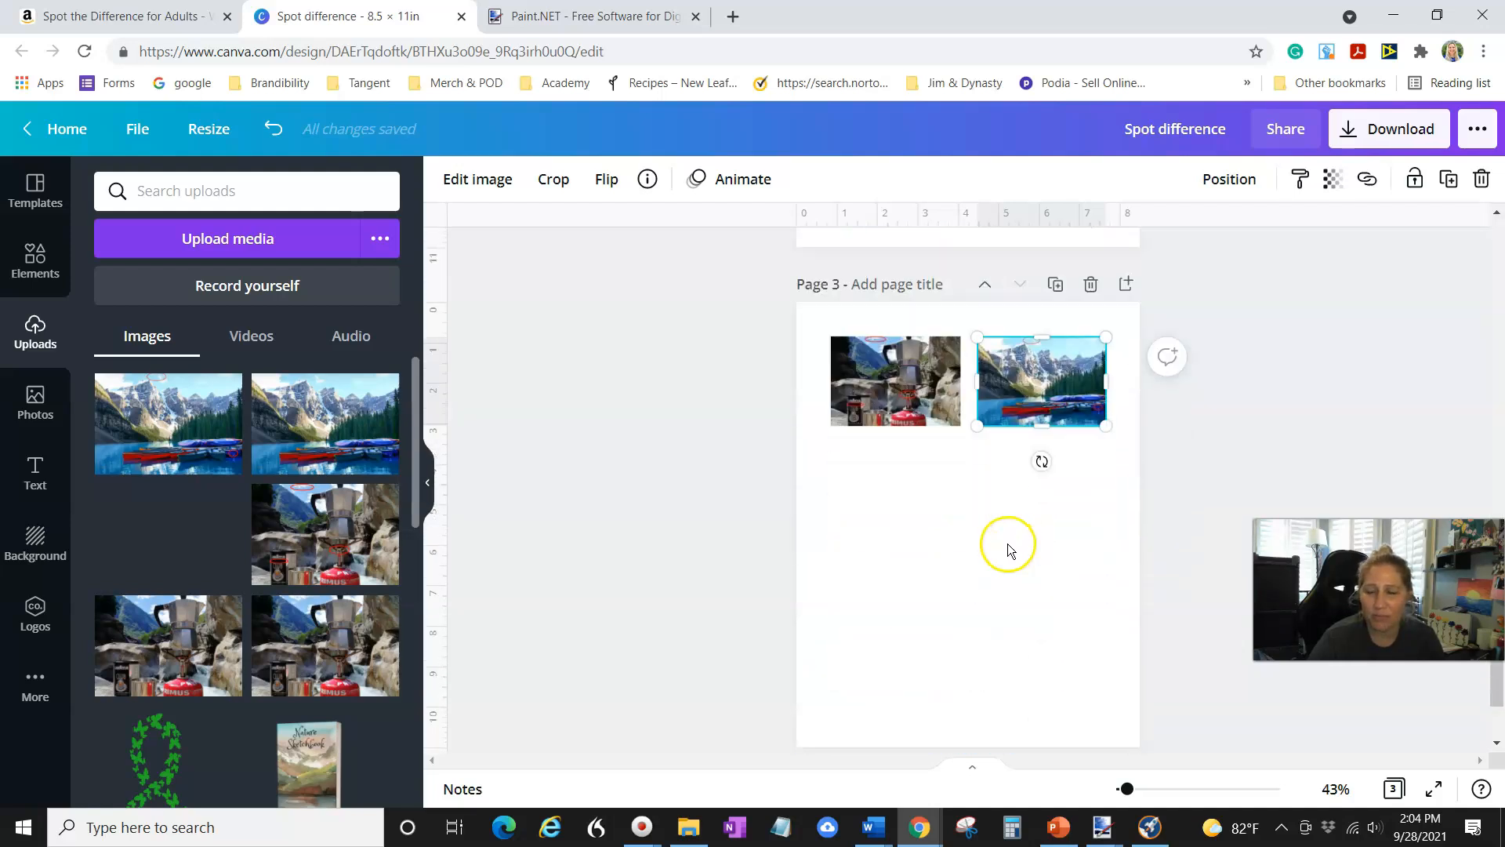
scroll(1008, 543, up, 2)
scroll(1009, 543, up, 6)
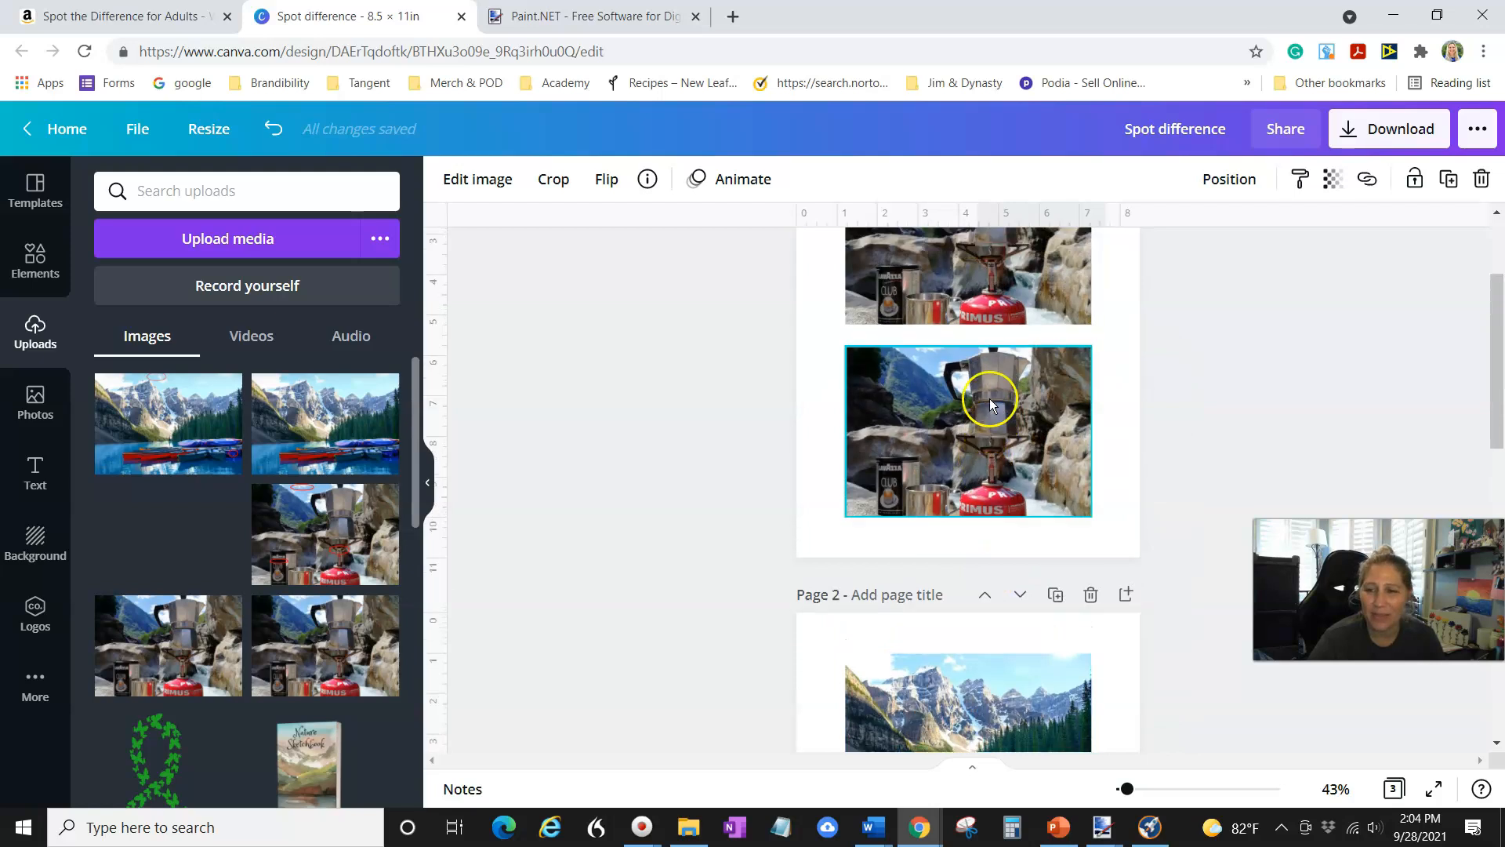
scroll(975, 555, down, 3)
scroll(974, 555, up, 1)
click(975, 555)
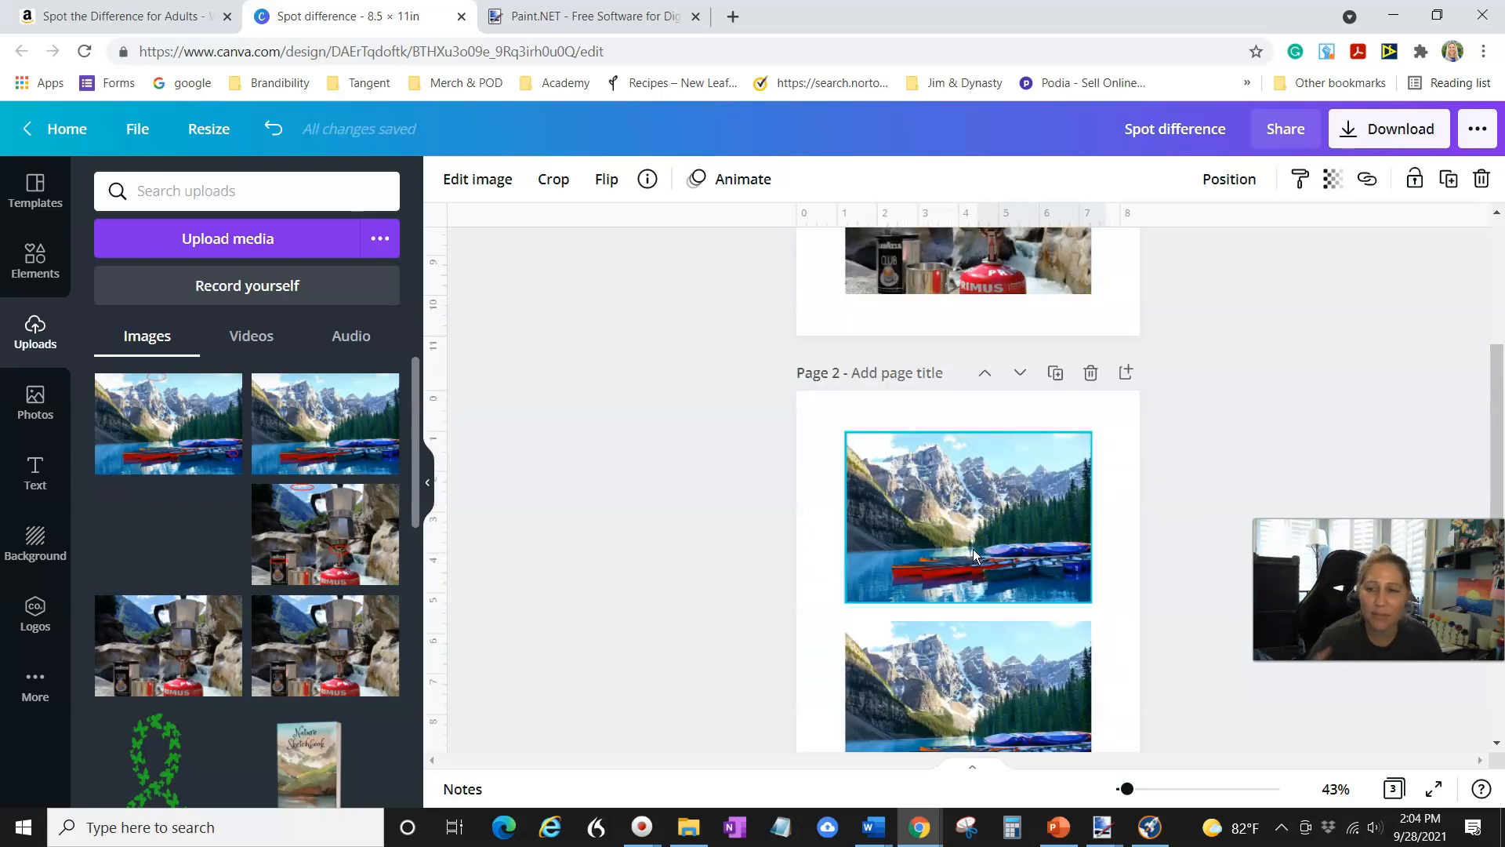
click(695, 447)
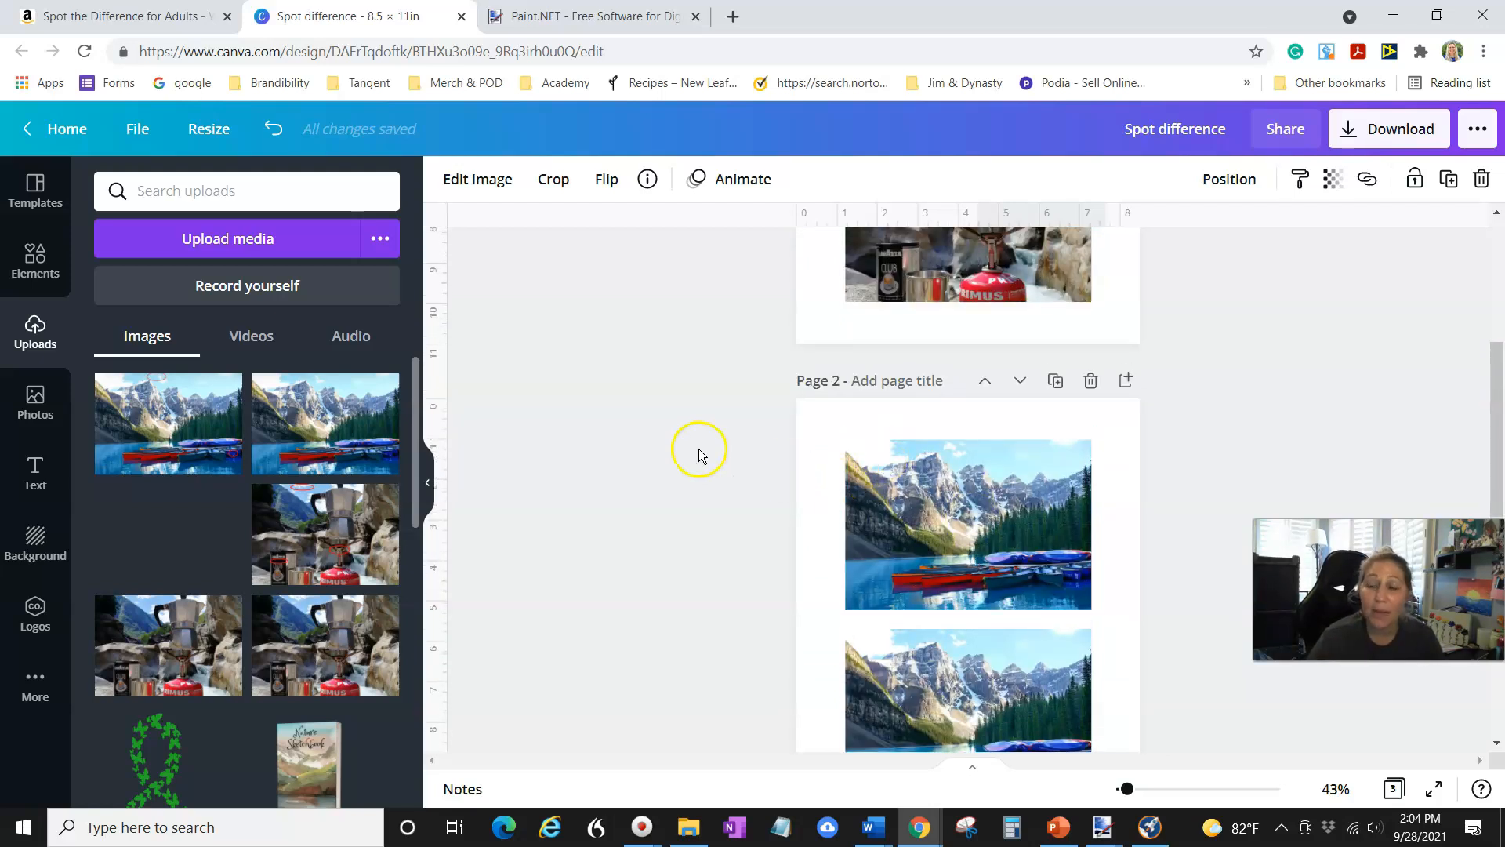
scroll(1005, 407, up, 2)
click(1005, 393)
scroll(1019, 439, up, 5)
click(966, 491)
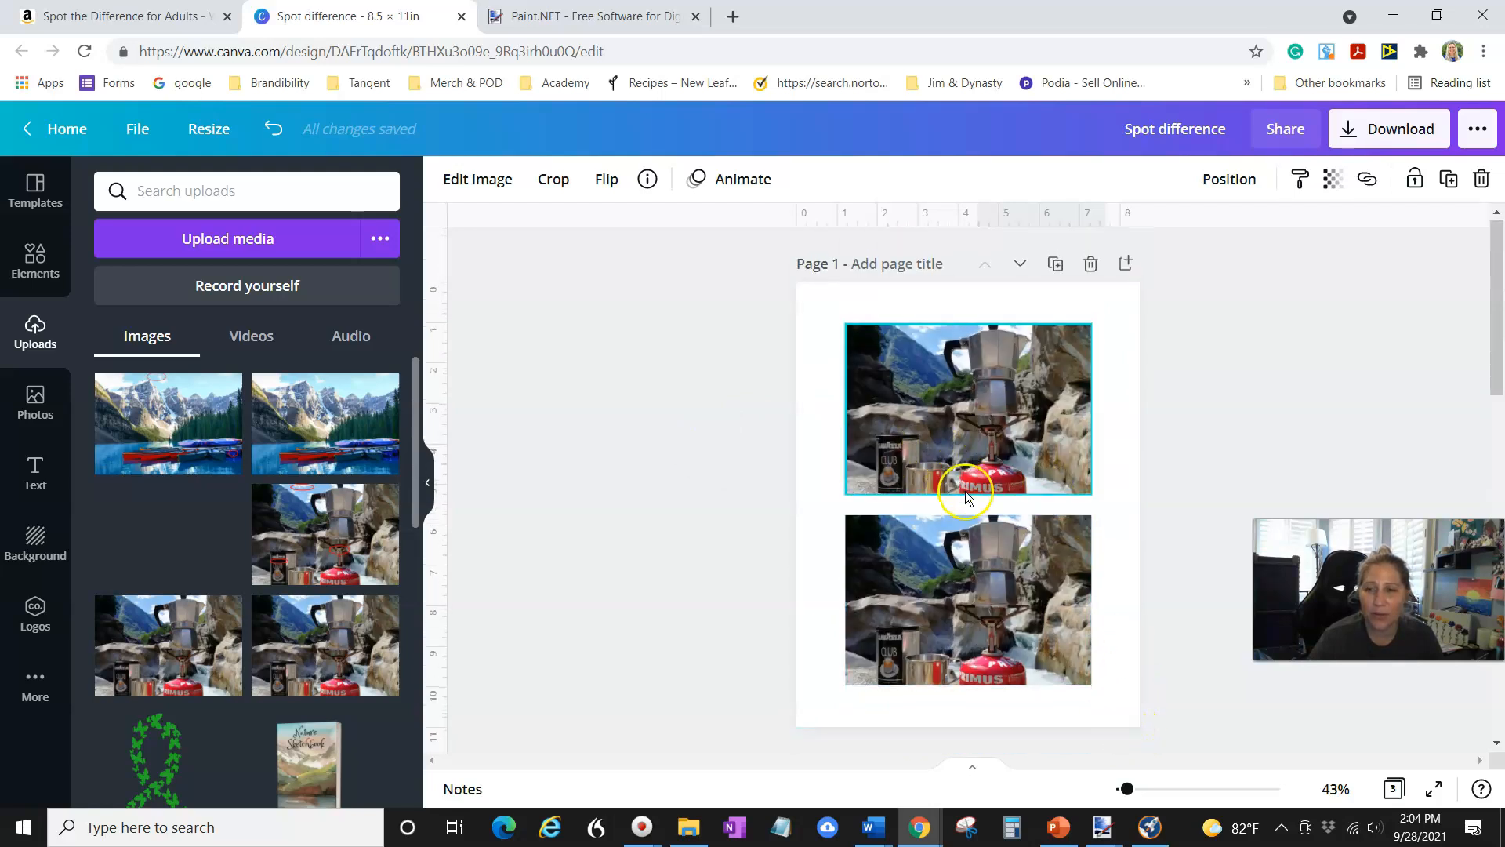
scroll(966, 491, down, 7)
click(878, 492)
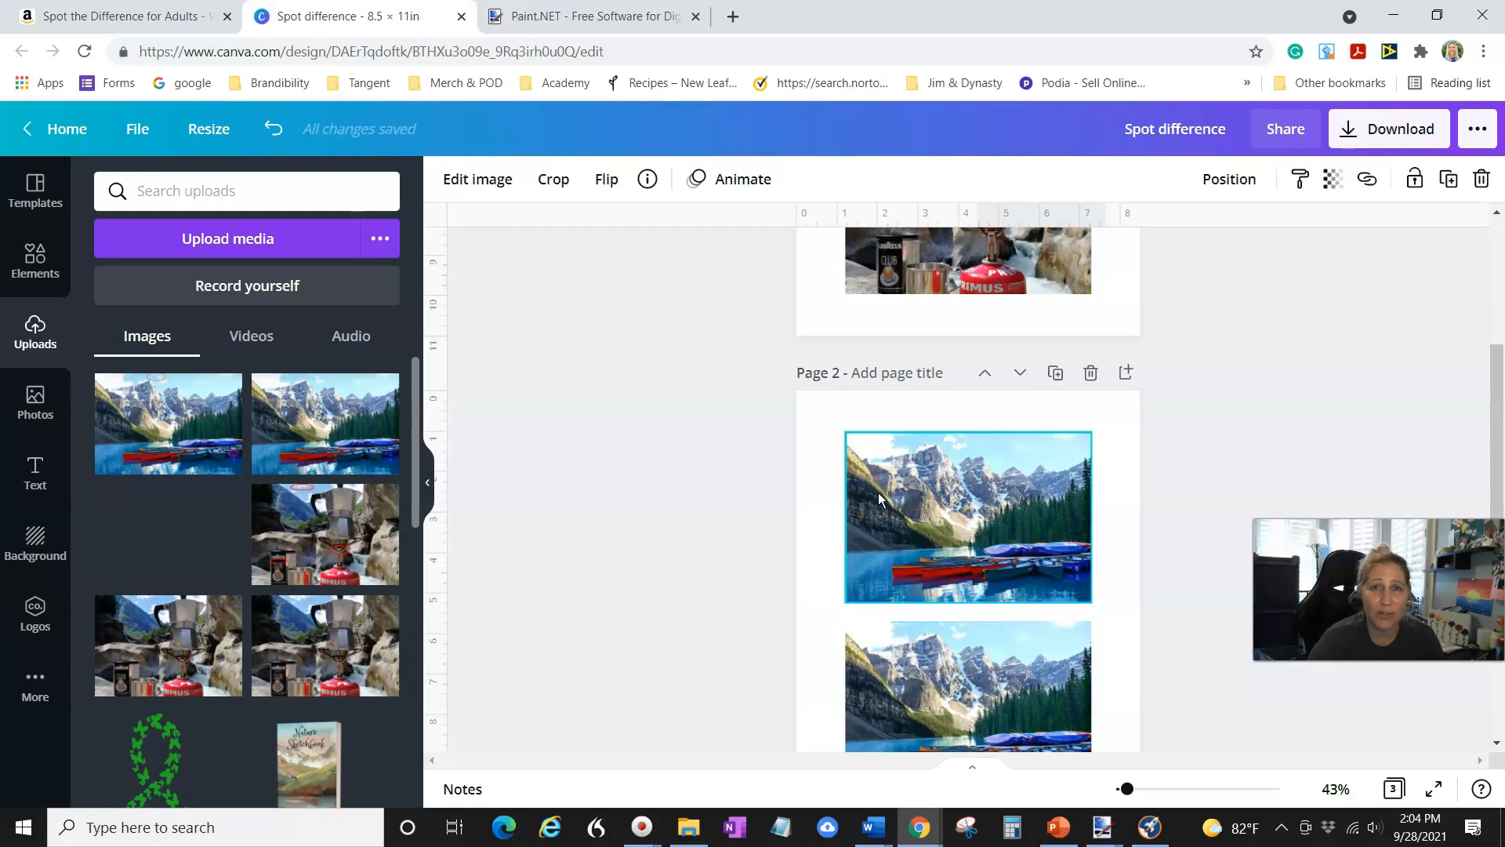
click(794, 543)
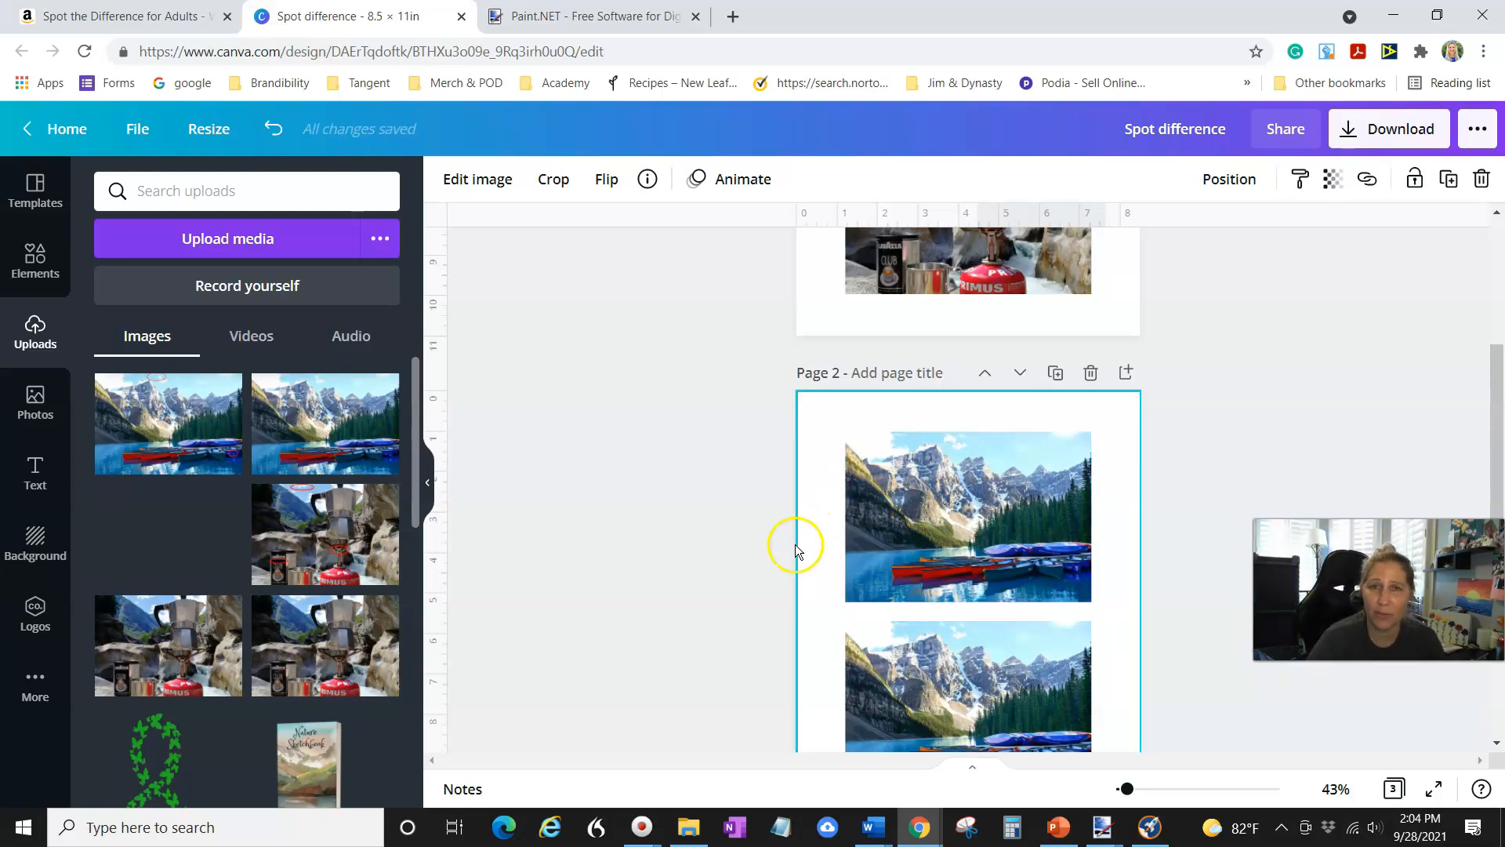
scroll(757, 558, down, 1)
scroll(768, 541, down, 4)
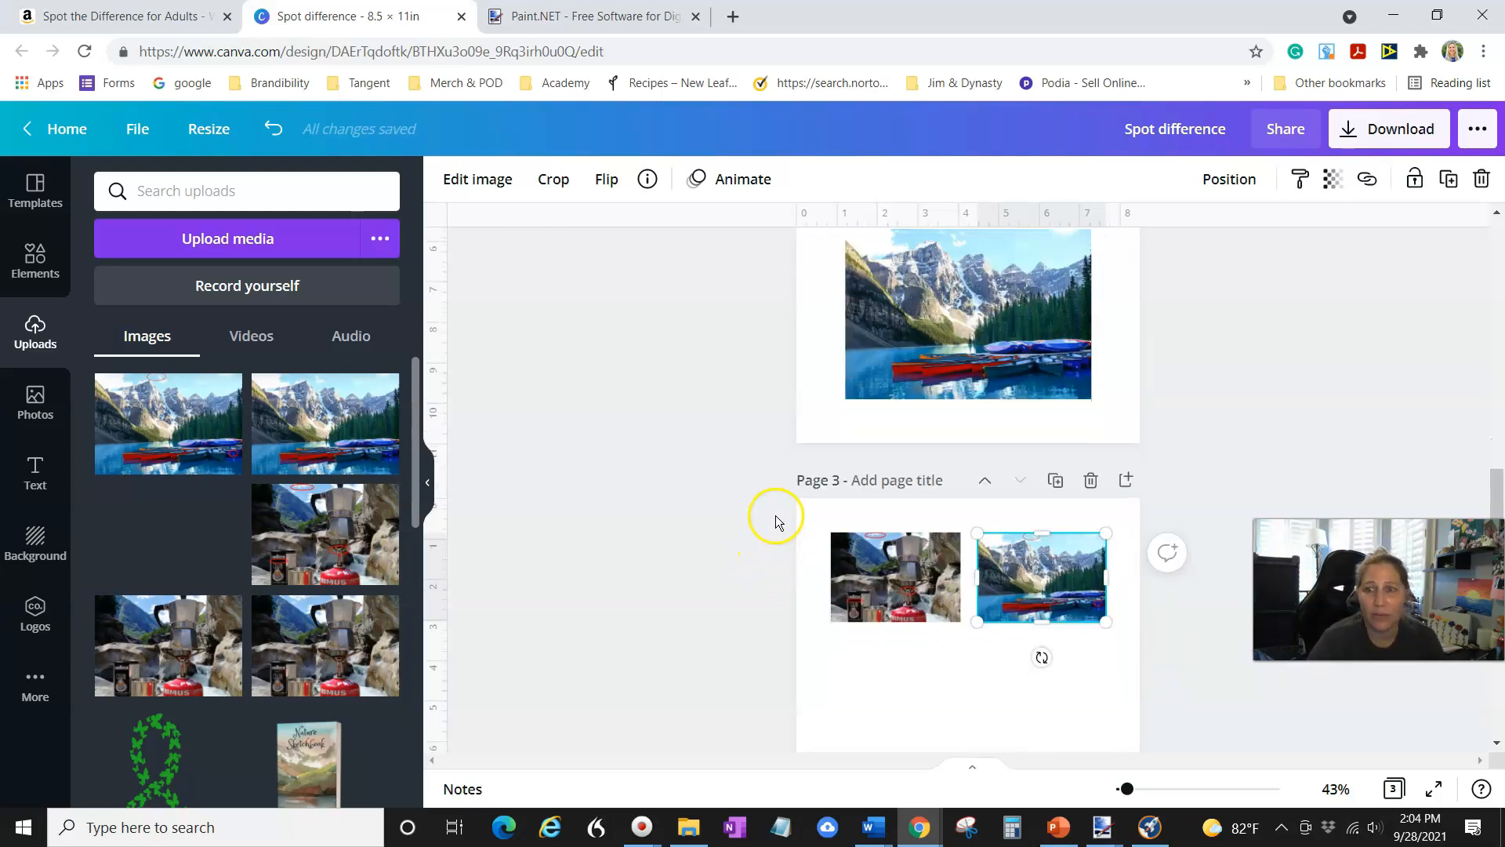
click(1090, 606)
scroll(1074, 616, down, 2)
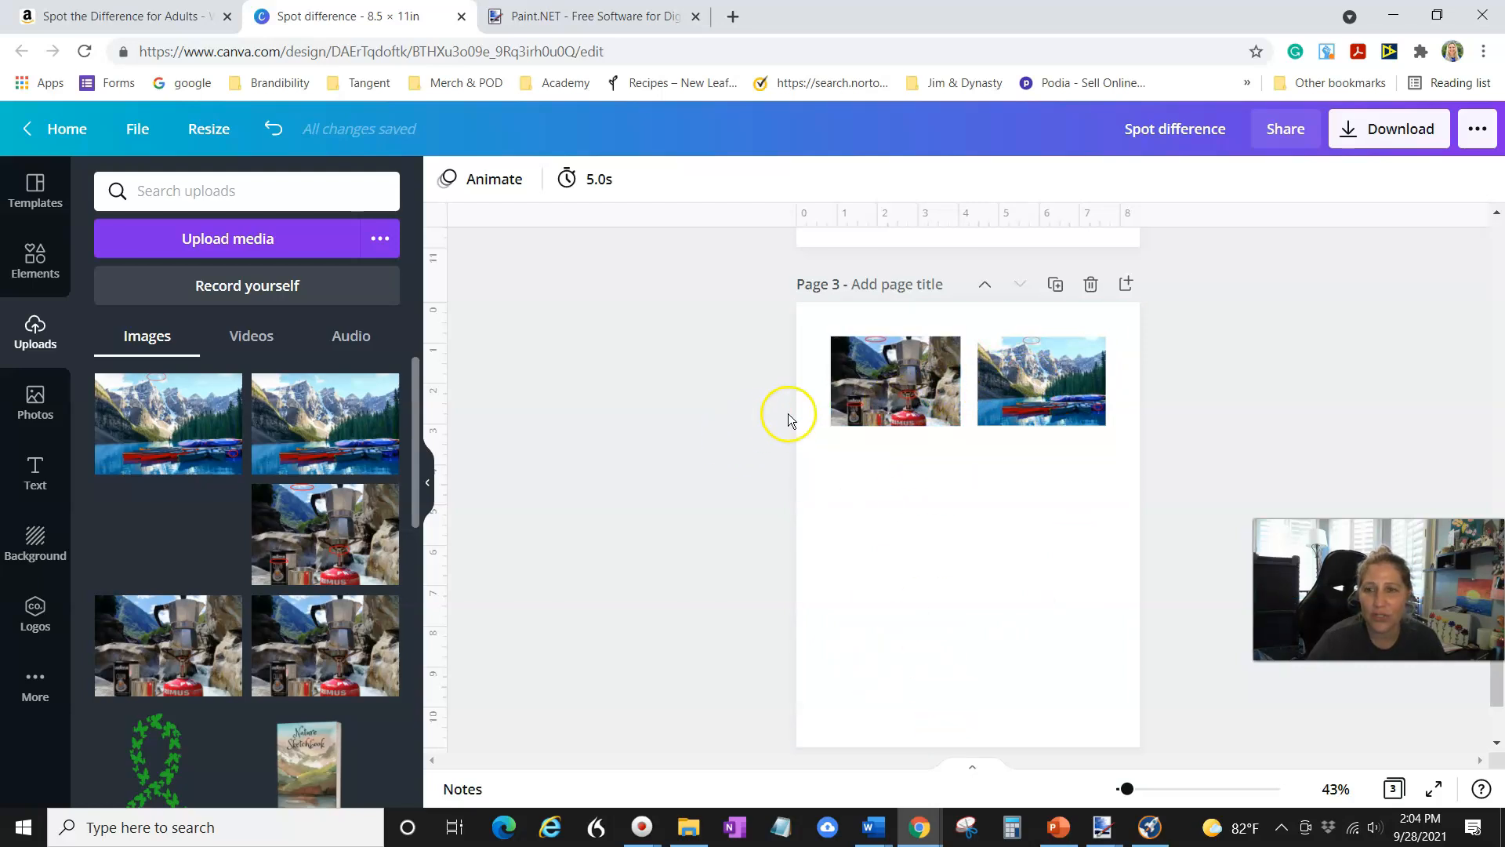
scroll(759, 439, down, 1)
scroll(693, 440, up, 8)
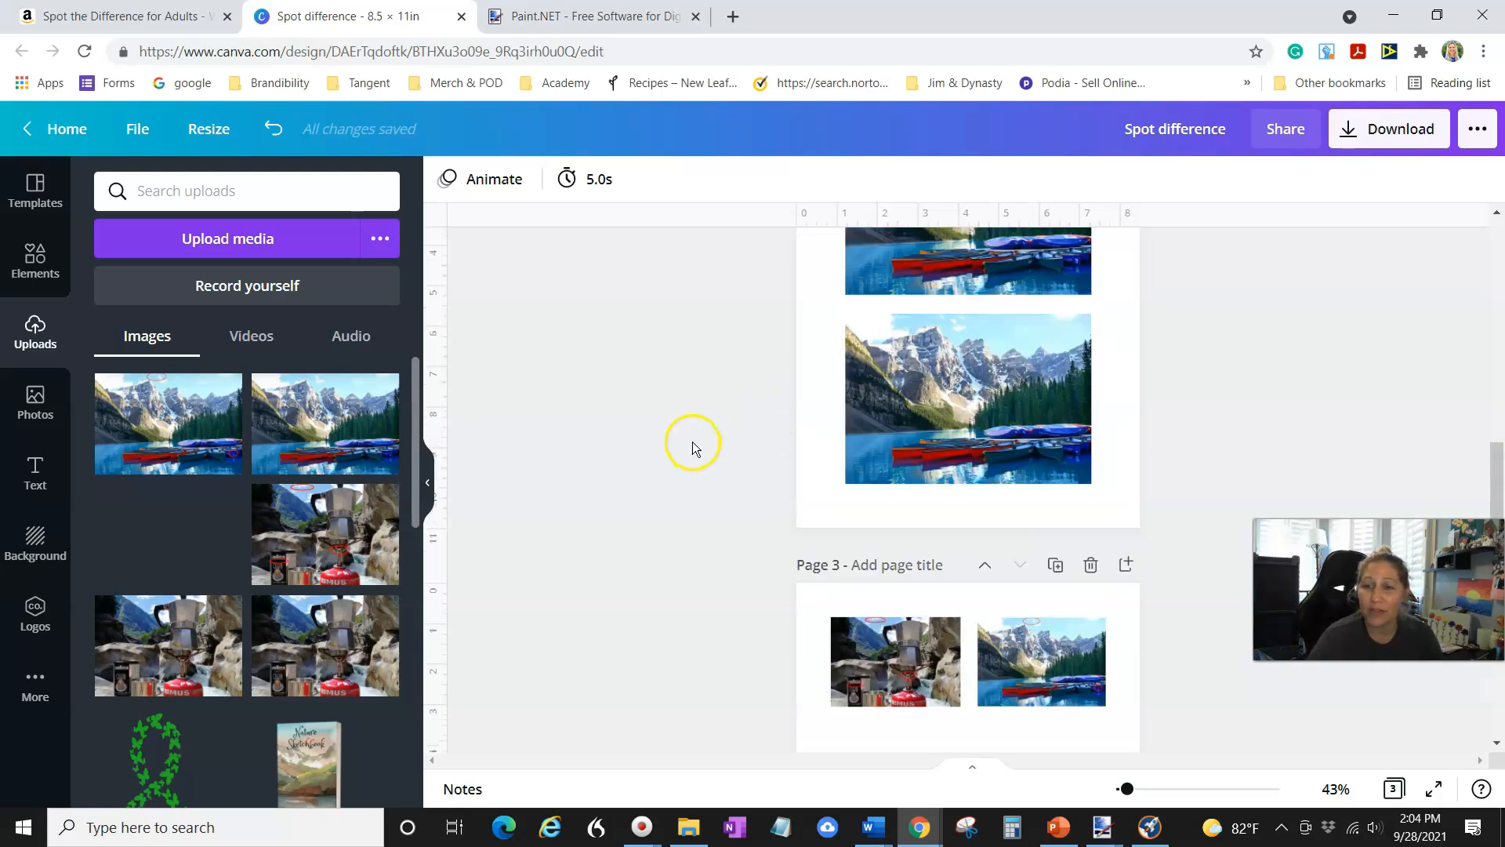
scroll(694, 445, up, 4)
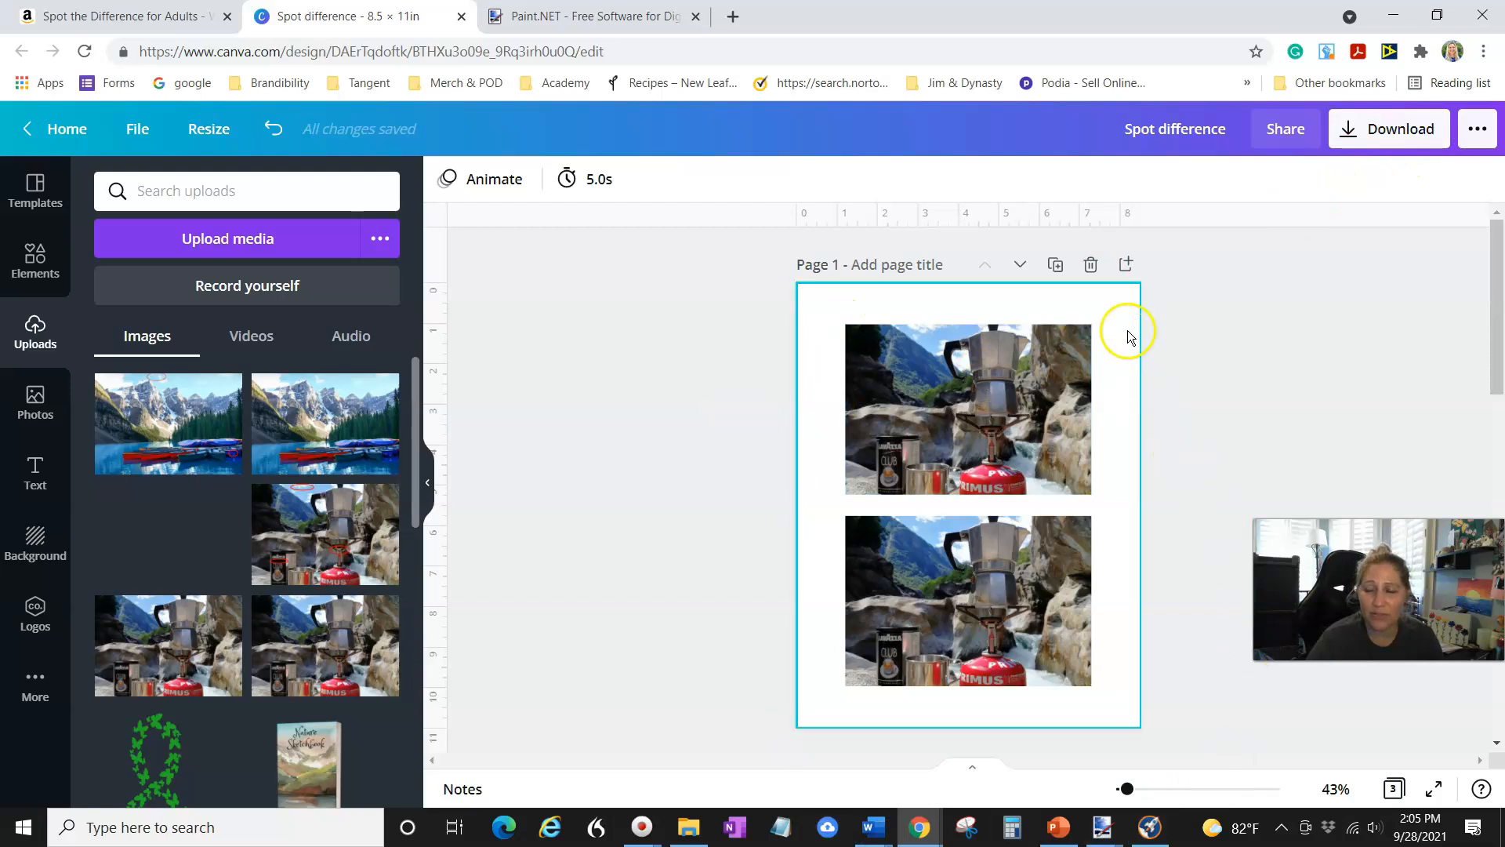
Open the download options and examine the available file types, leaving PNG selected
click(1383, 119)
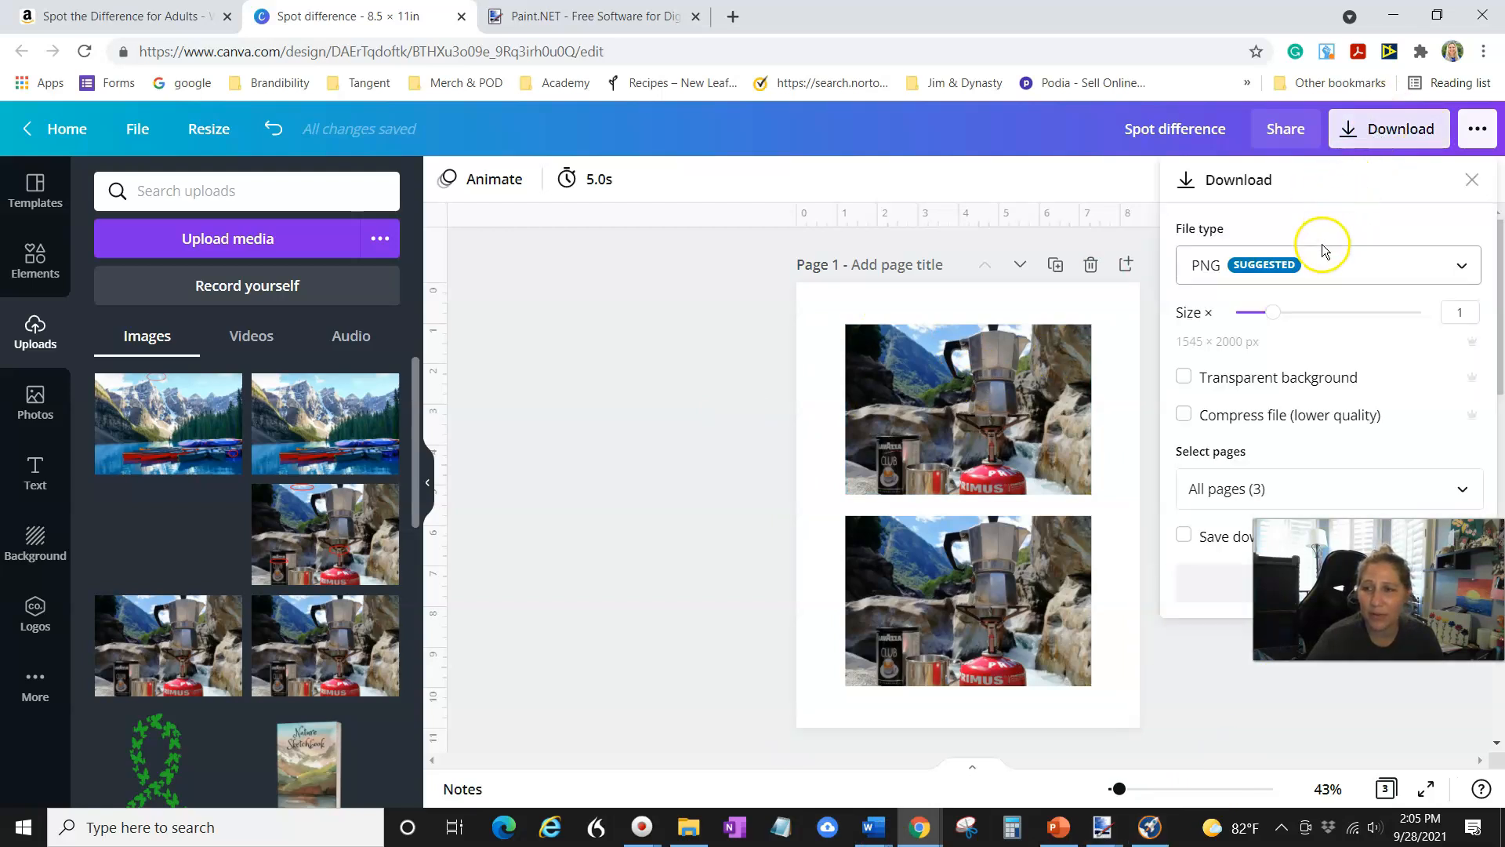
click(1468, 268)
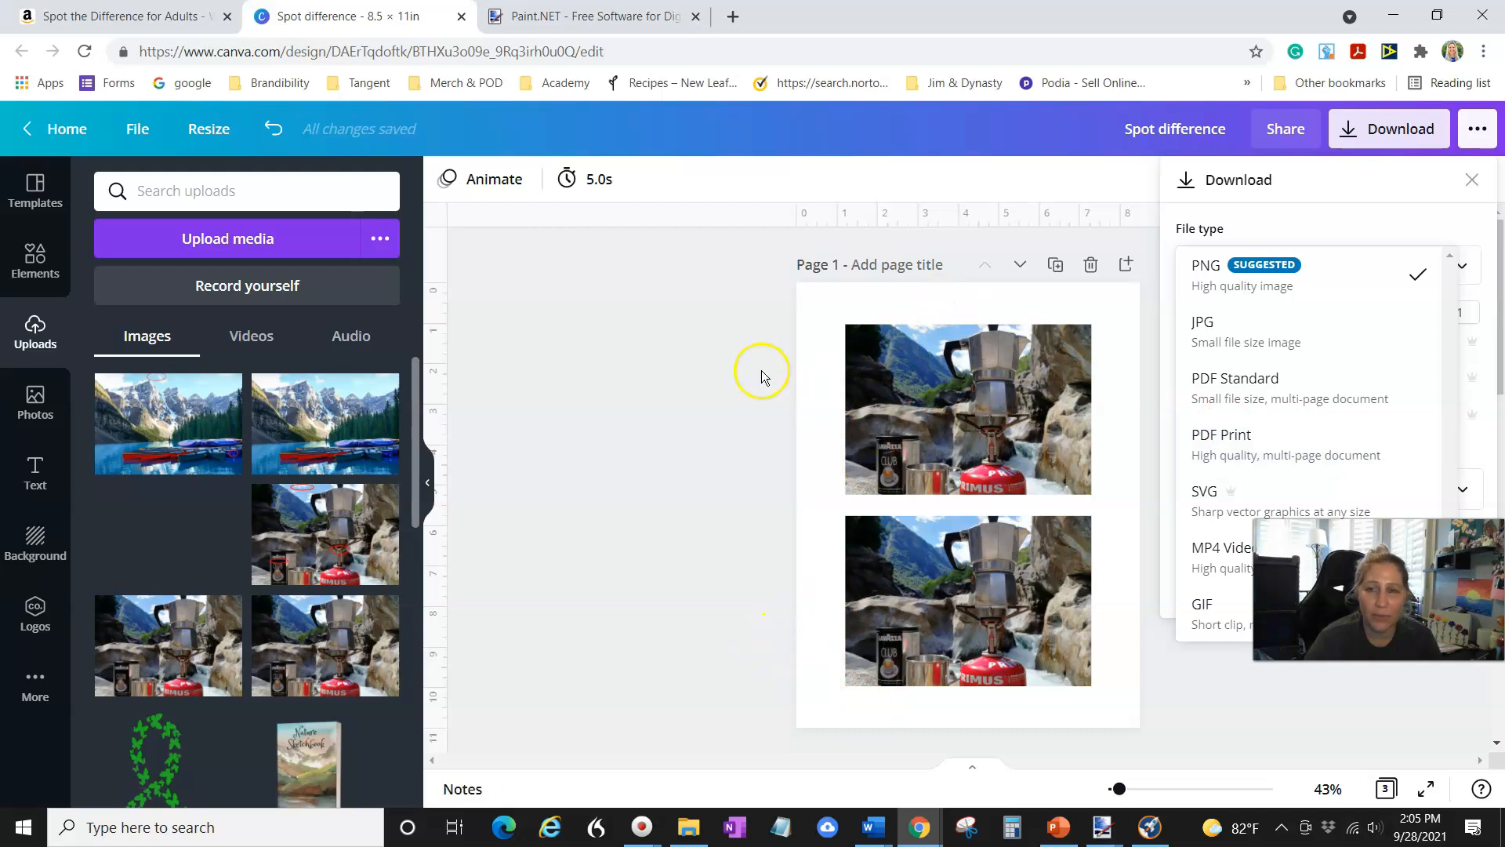
click(606, 430)
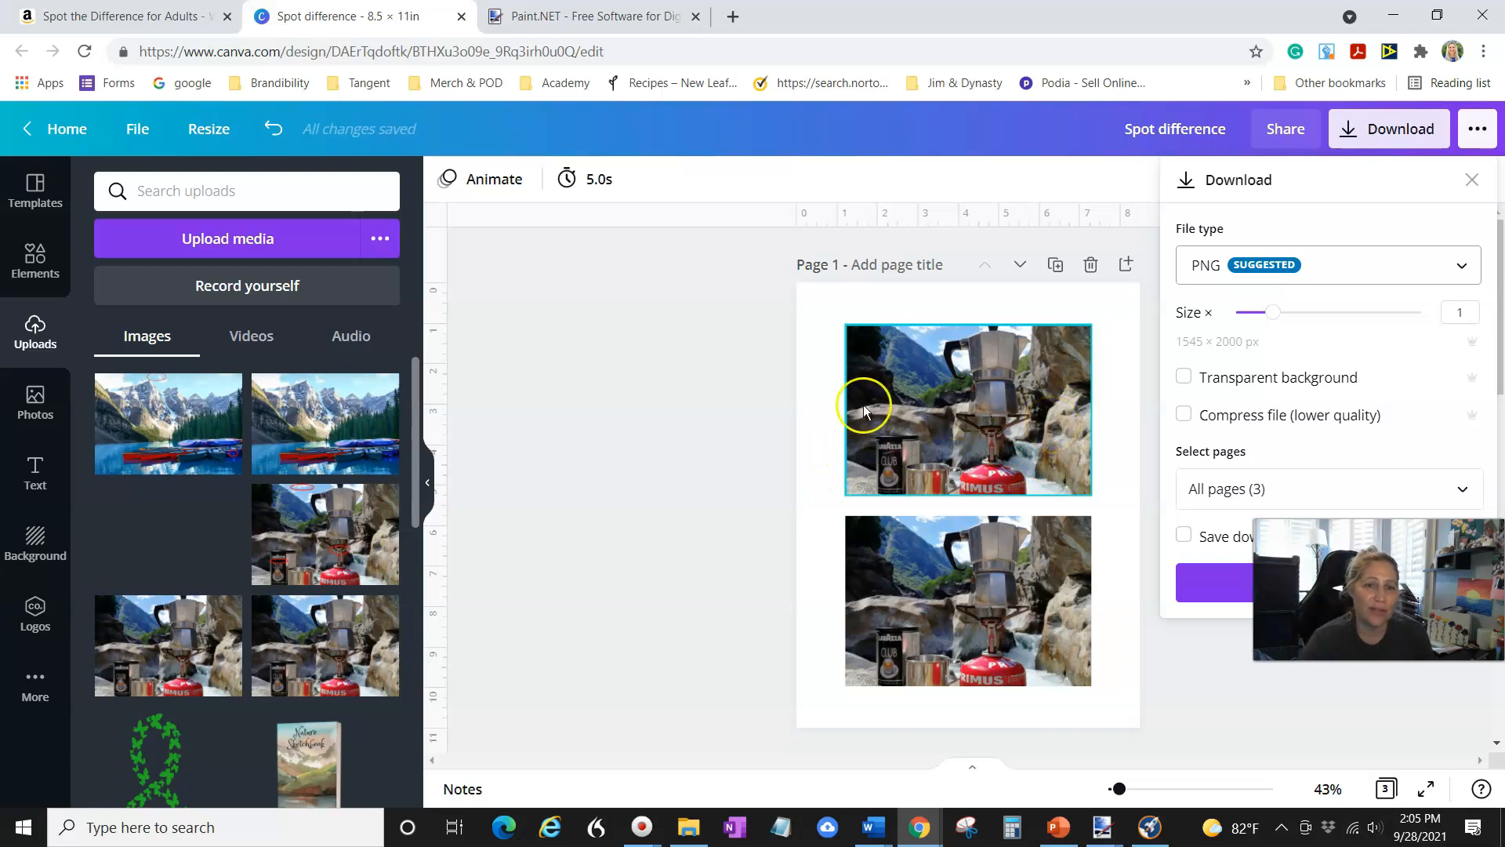
Browse the elements library and the uploaded images, and look over the page 1 layout again
click(33, 270)
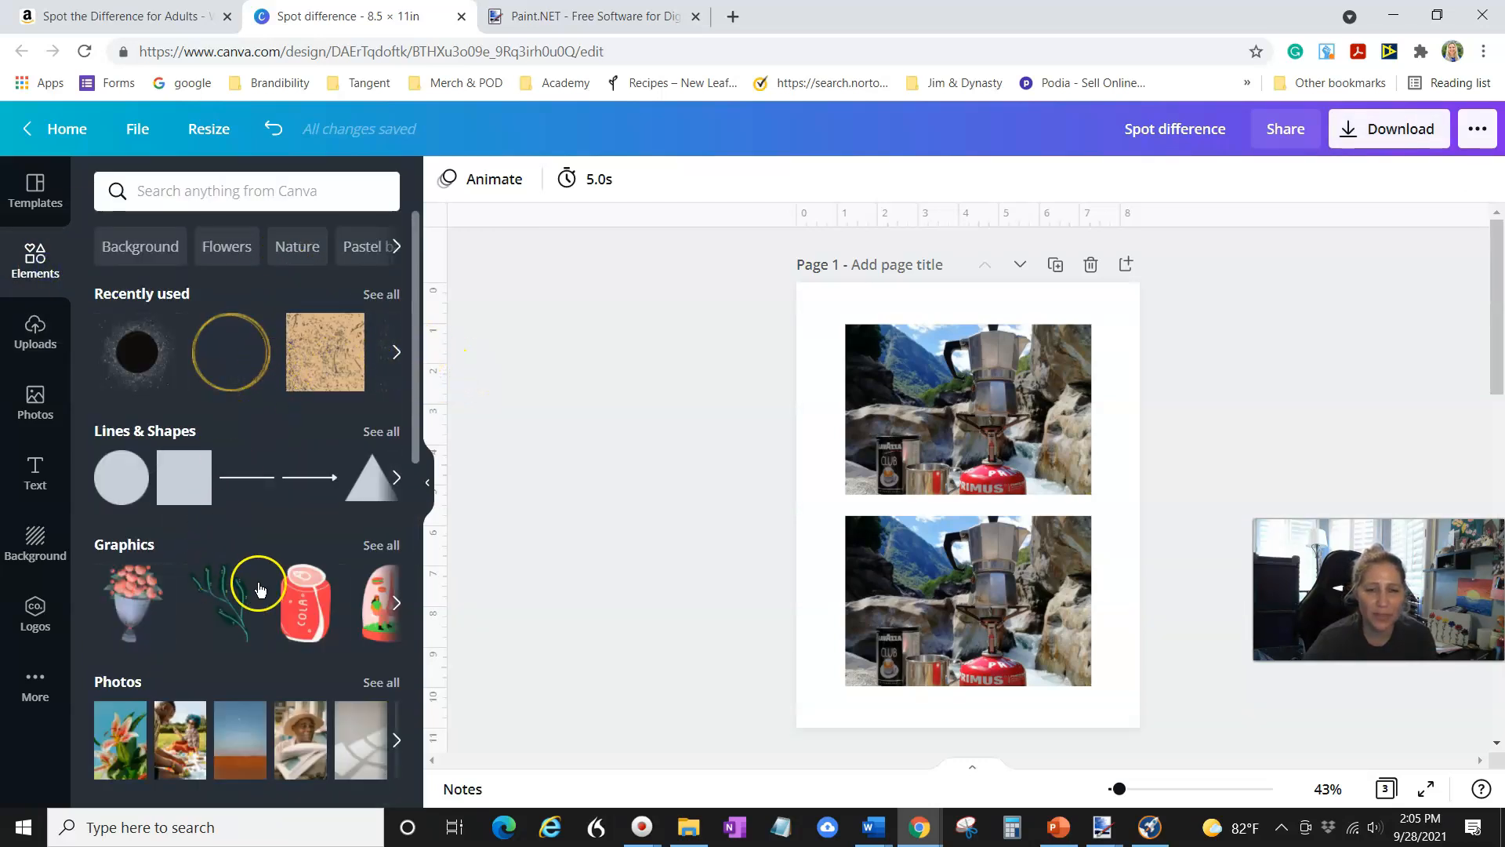
click(35, 331)
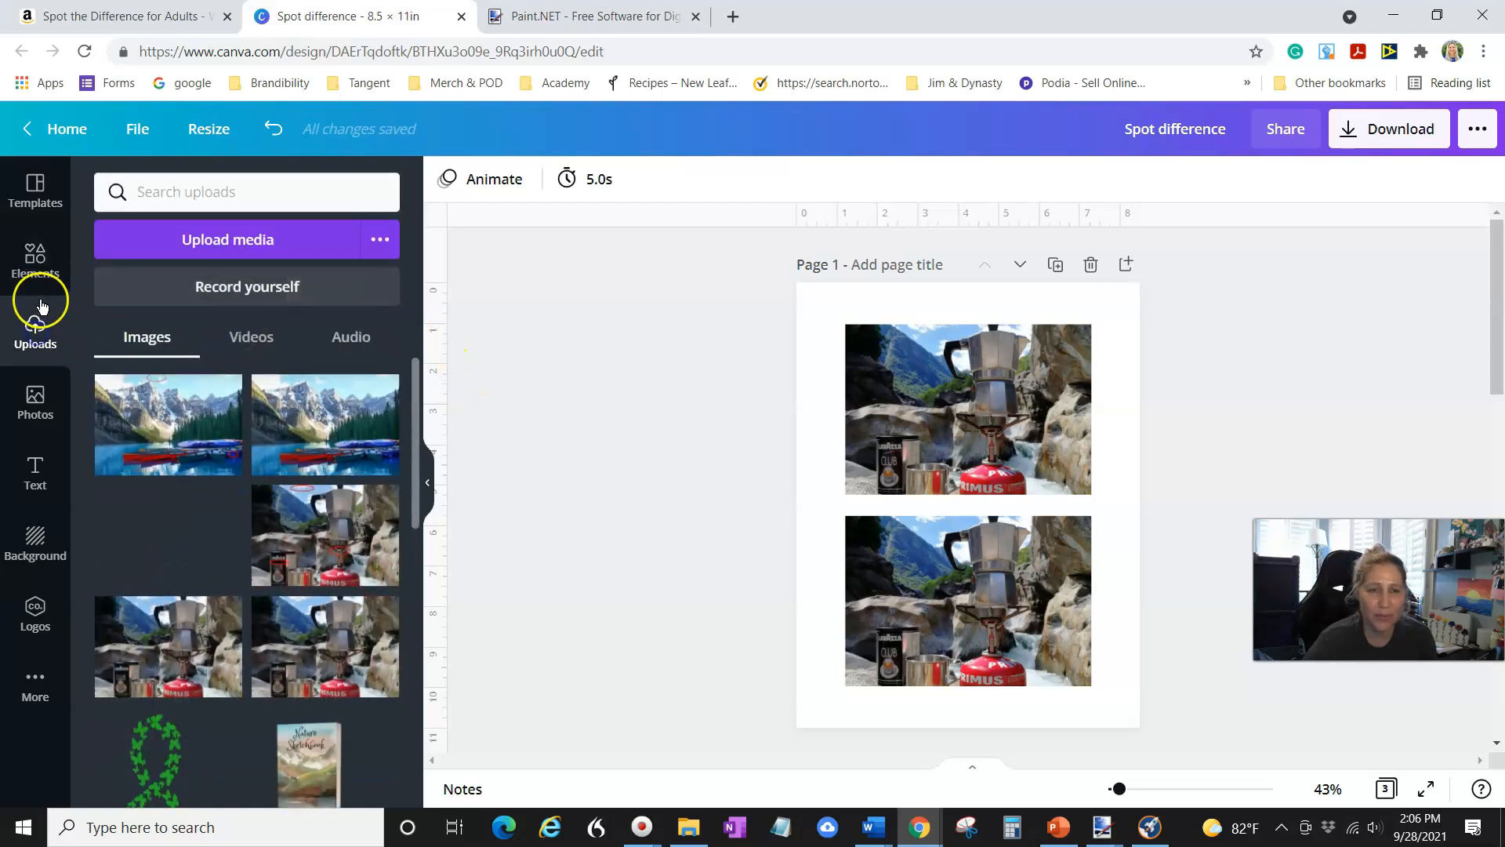
scroll(335, 462, down, 2)
scroll(433, 514, down, 3)
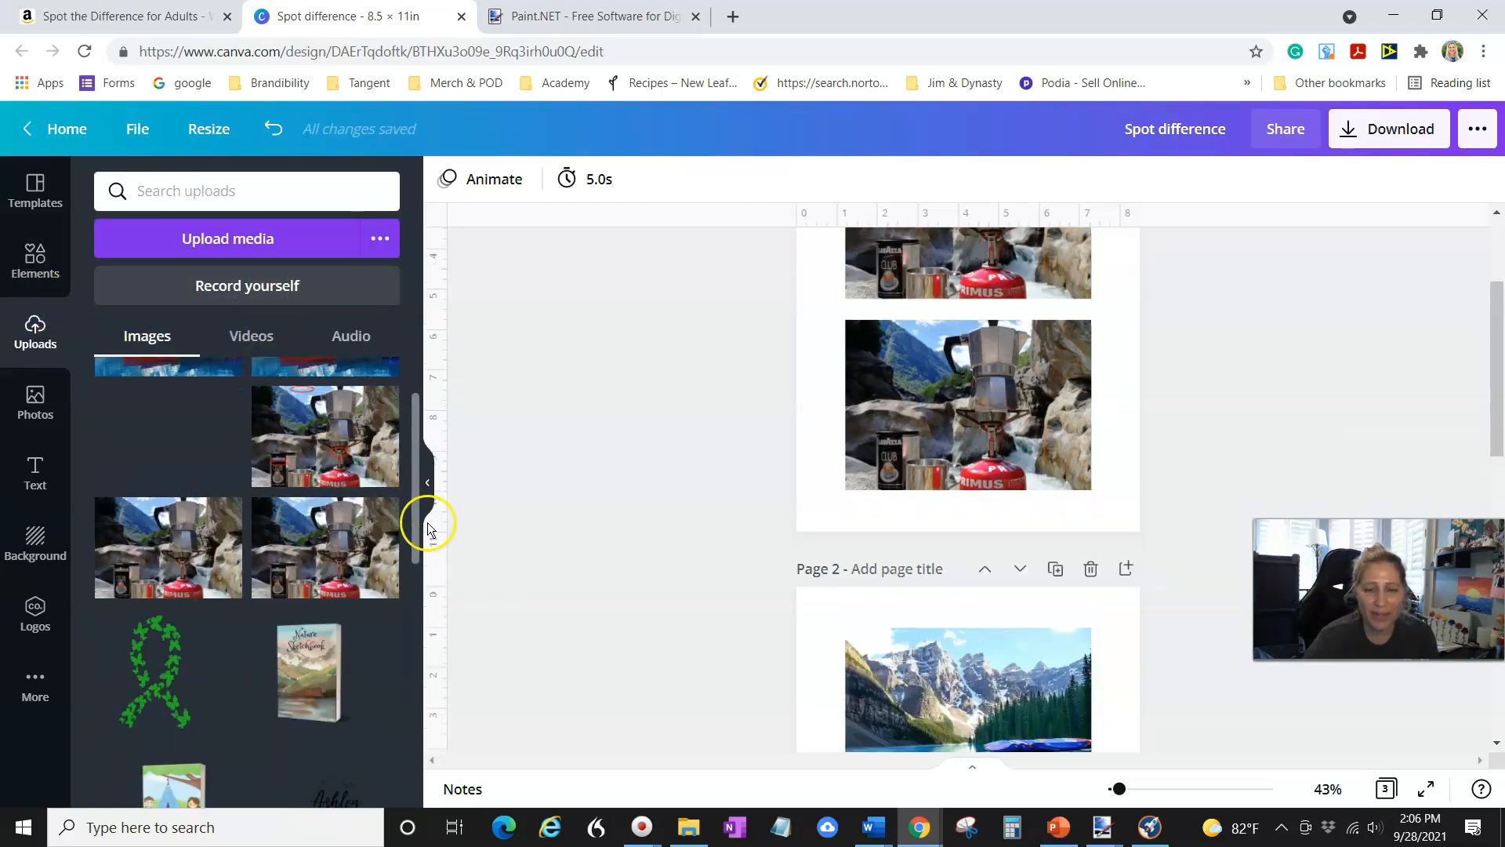
scroll(372, 733, down, 2)
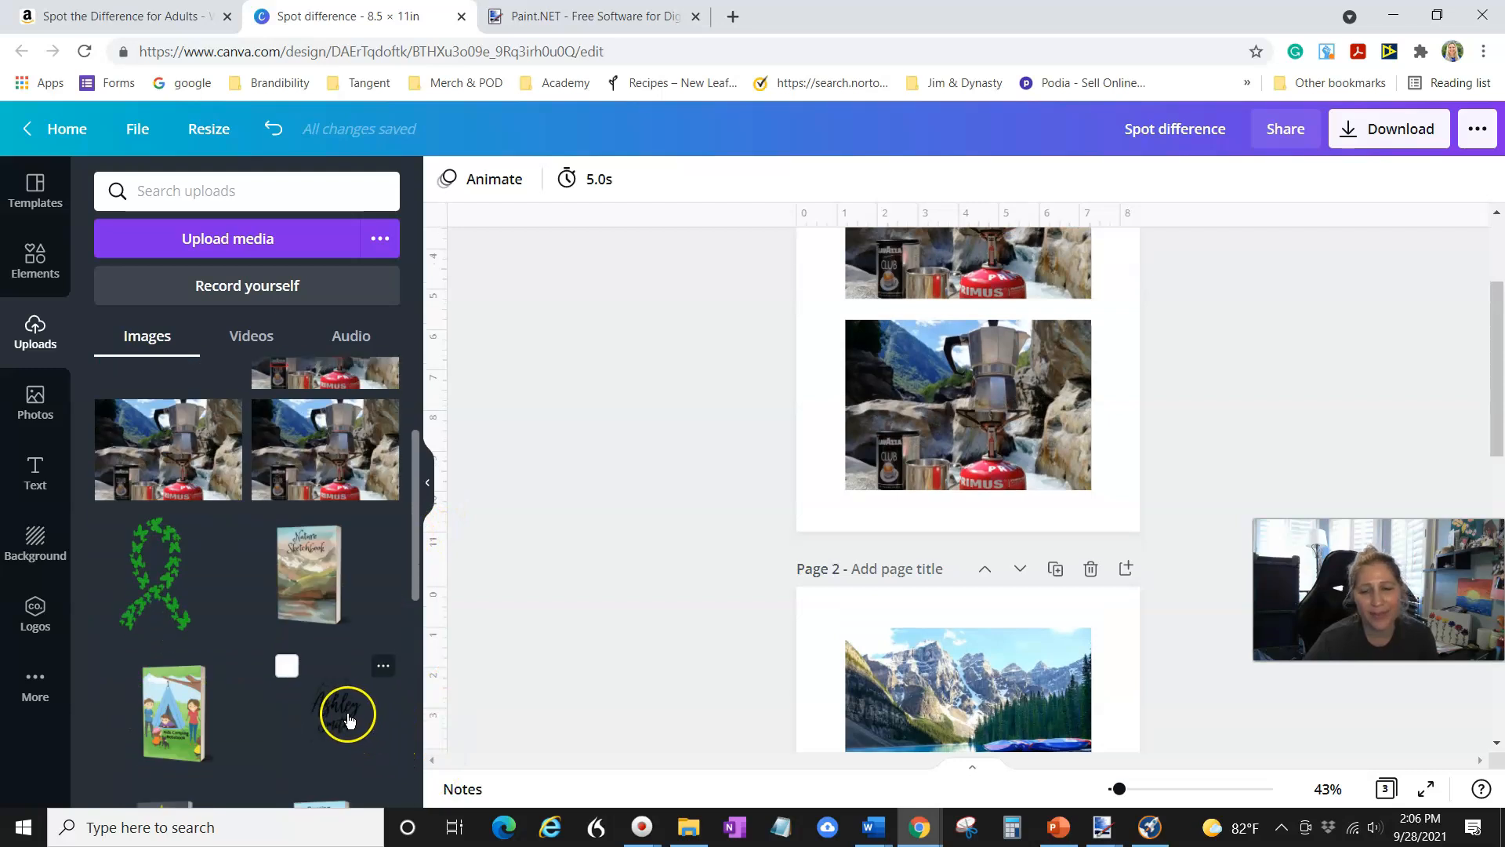
scroll(289, 640, down, 3)
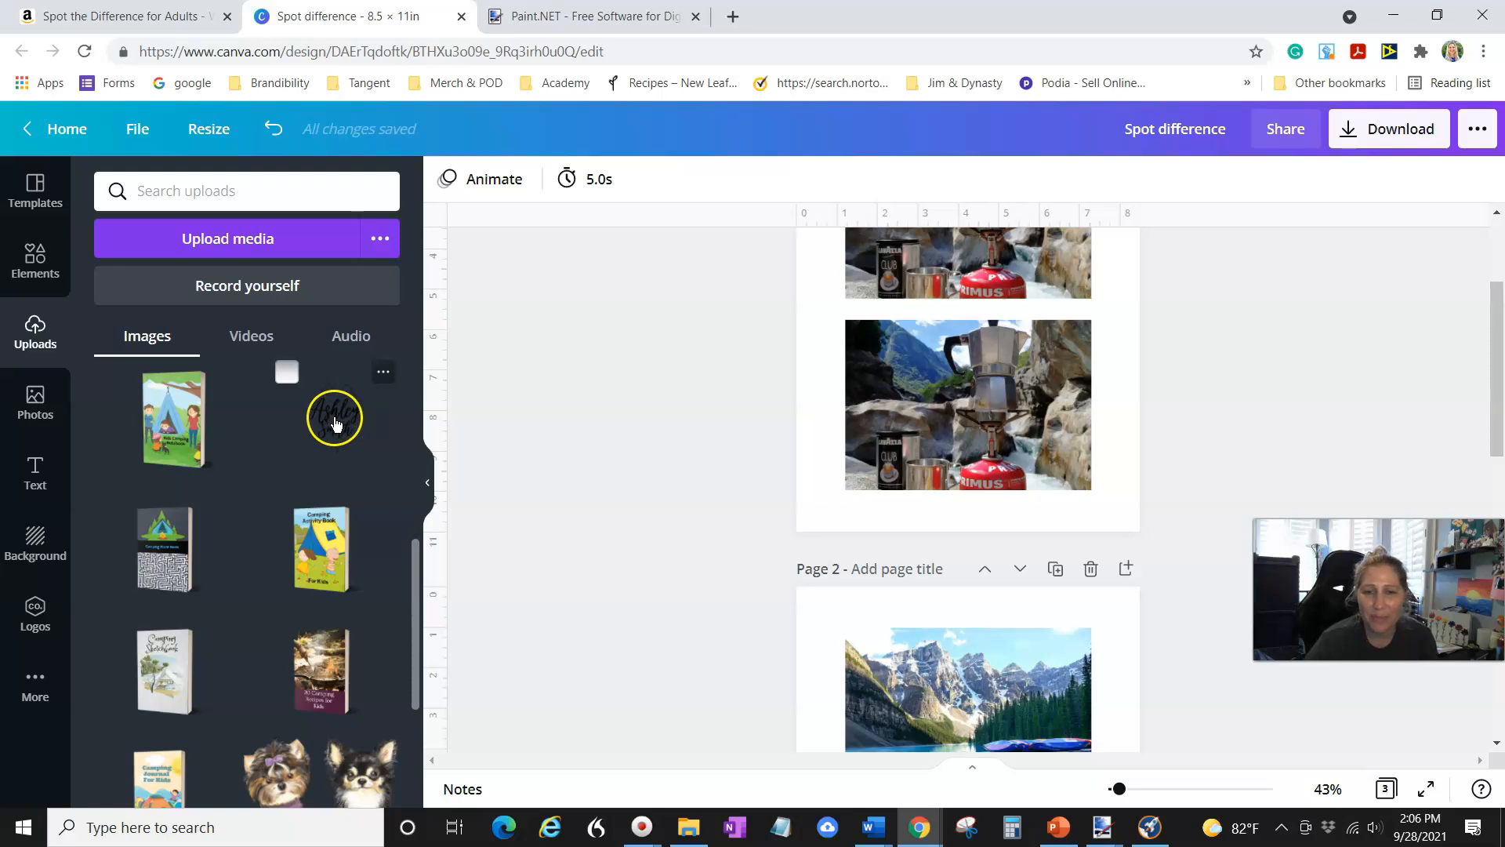
scroll(815, 499, up, 1)
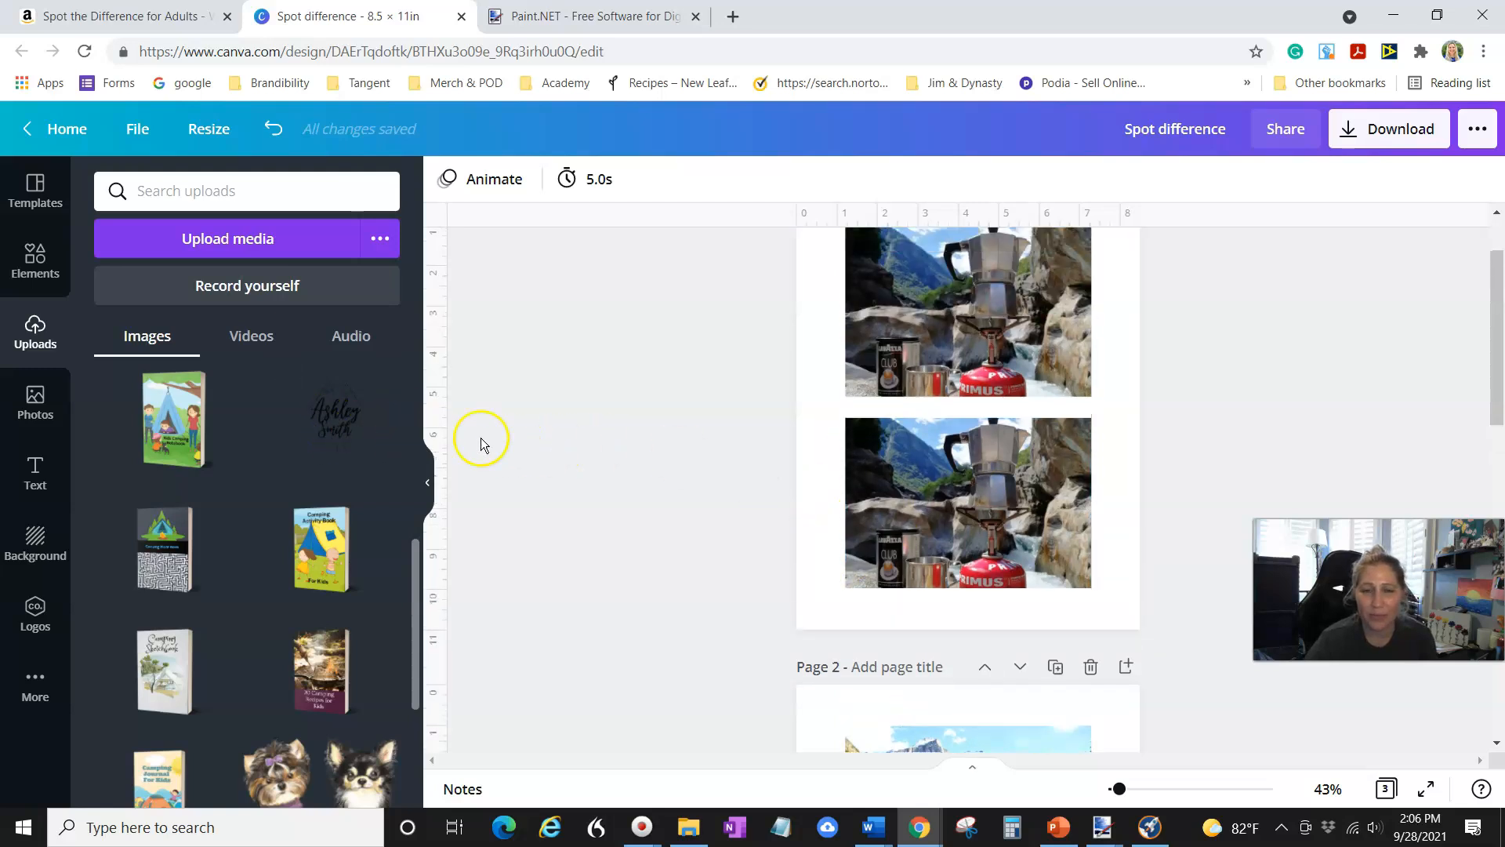
scroll(324, 398, up, 5)
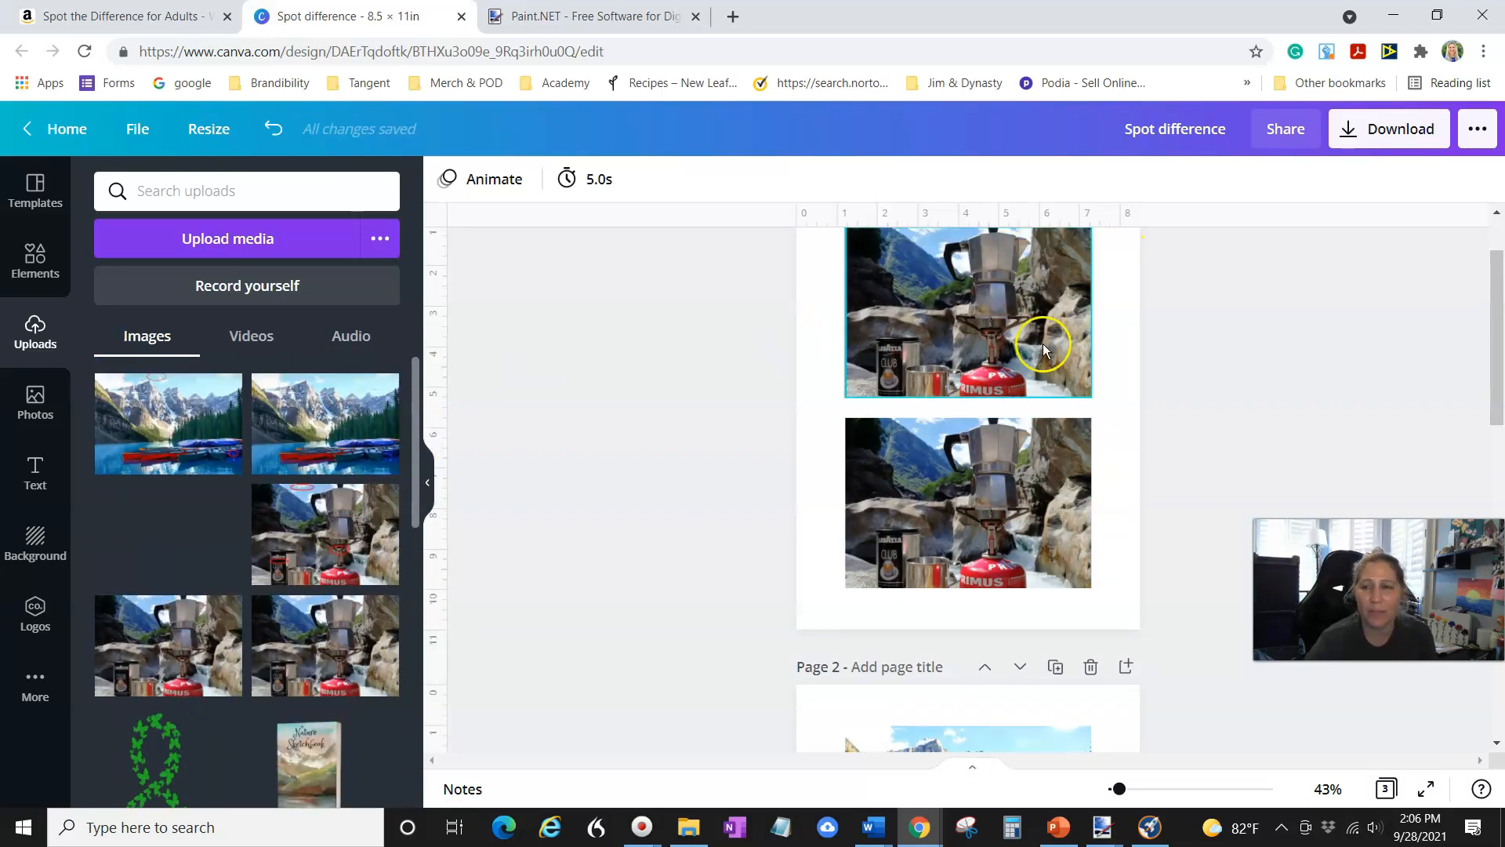
scroll(991, 375, up, 1)
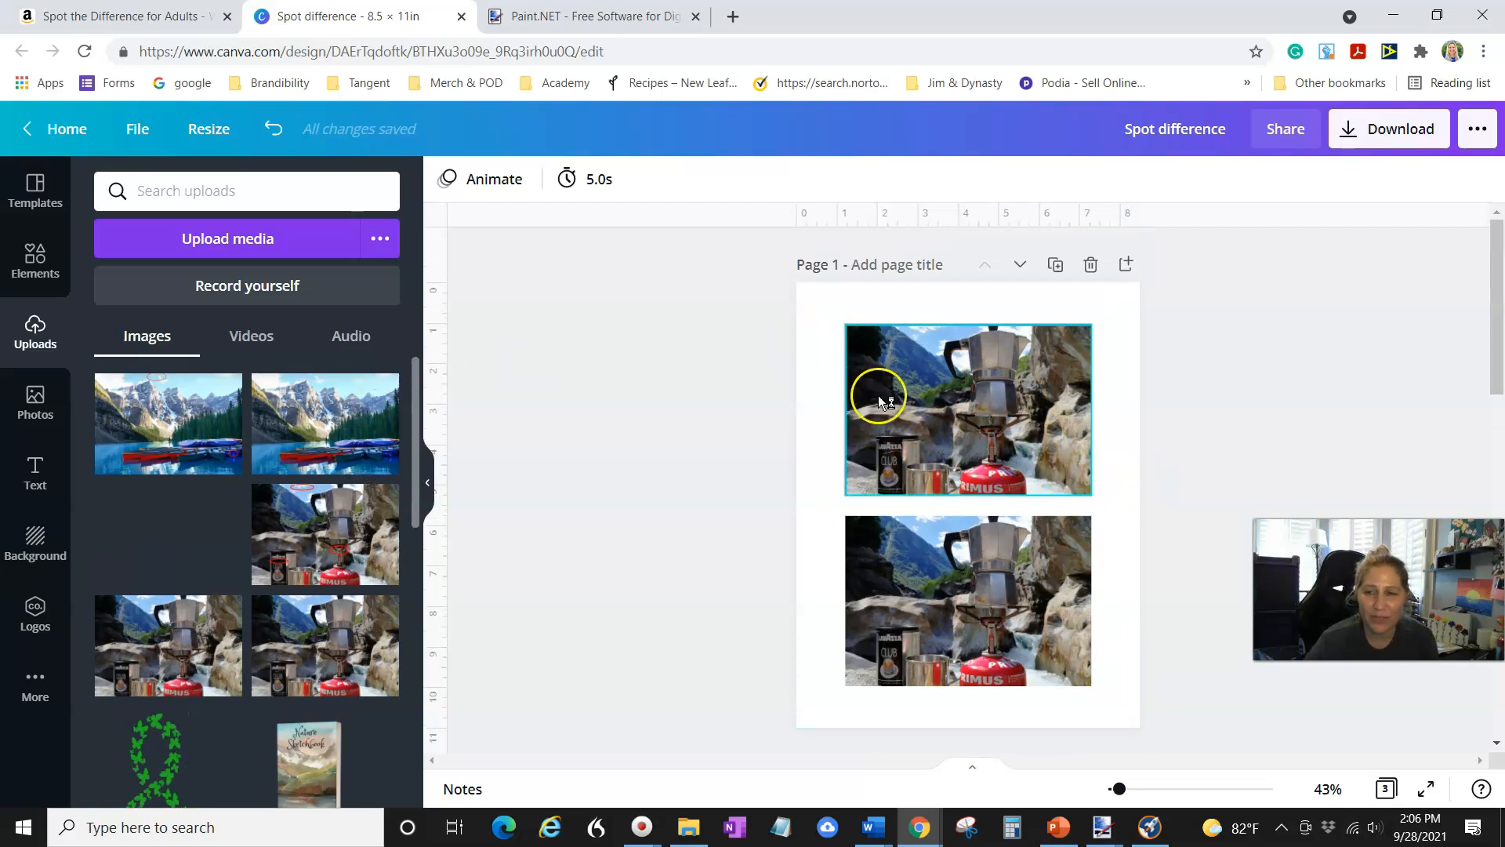